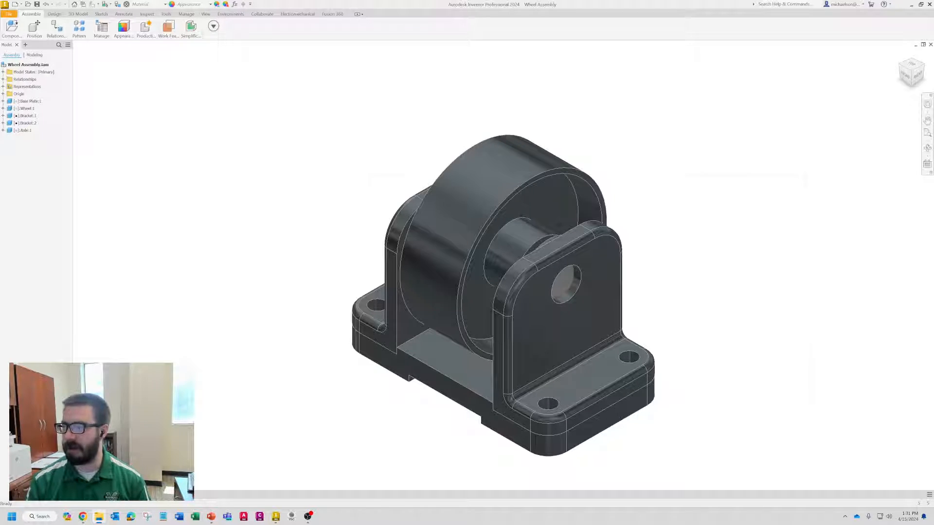
- Switch to the Wheel Assembly drawing PDF in Acrobat and examine the title block scales on sheets 2 and 3
drag(676, 165, 933, 82)
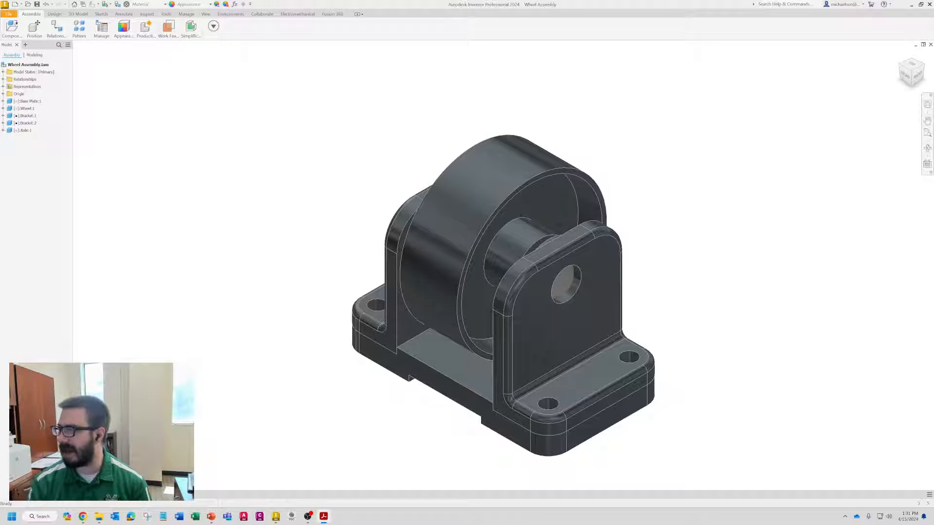
mouse_move(933, 184)
mouse_down()
mouse_move(460, 74)
mouse_move(487, 0)
mouse_up()
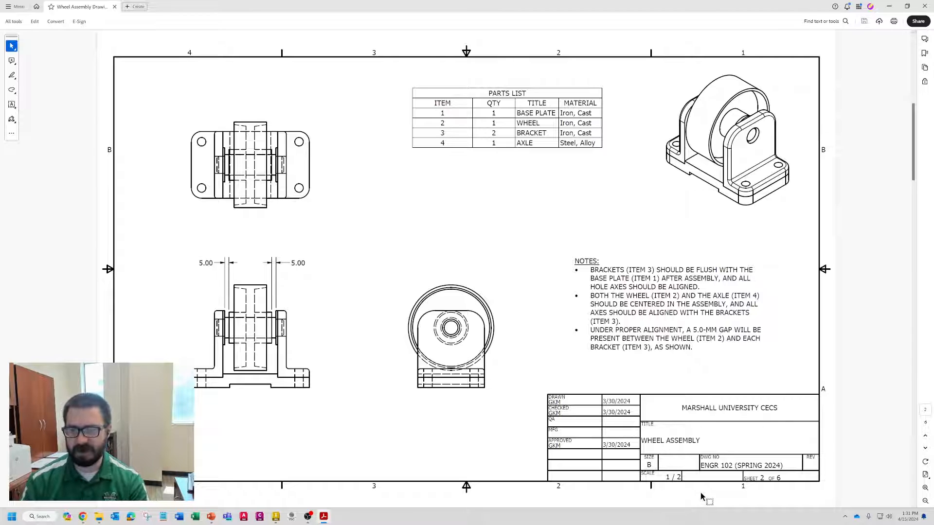
ctrl+scroll(700, 492, up, 2)
ctrl+scroll(701, 492, up, 1)
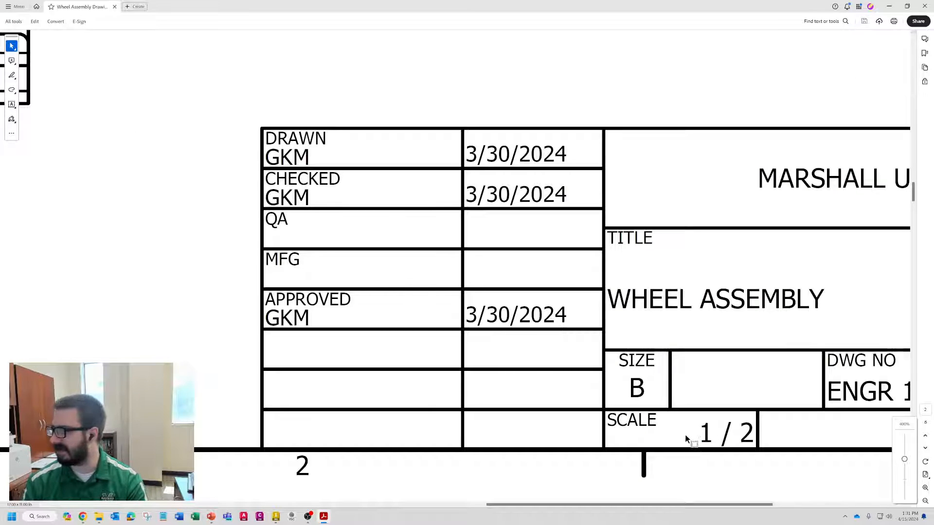
drag(686, 421, 767, 447)
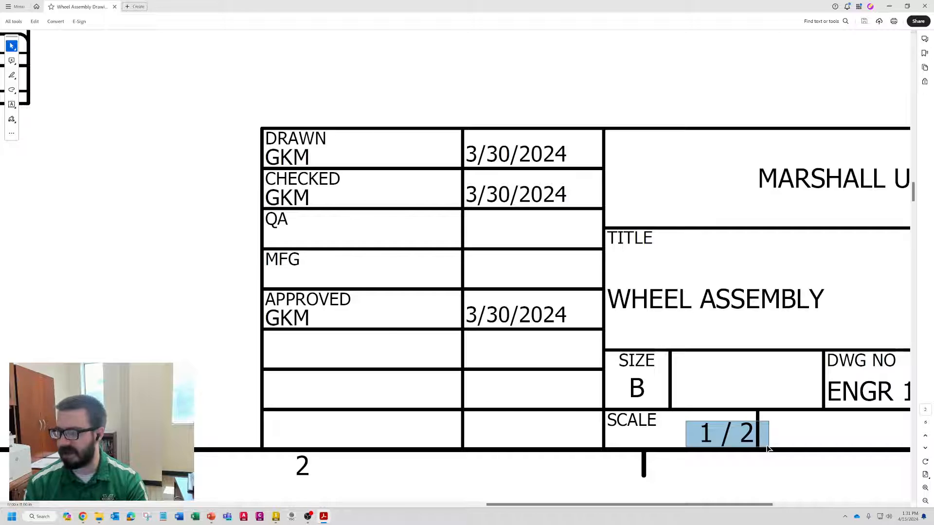
ctrl+scroll(767, 447, down, 3)
scroll(764, 446, down, 5)
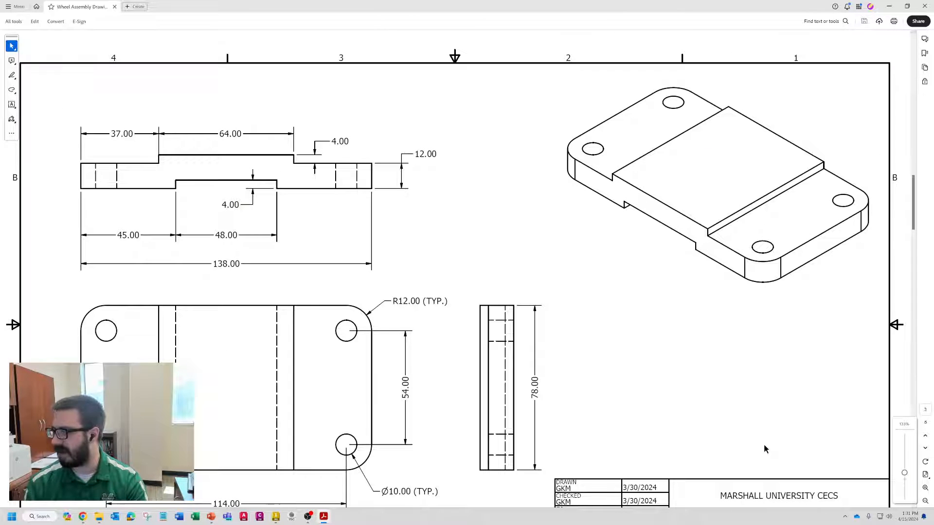
scroll(763, 444, down, 2)
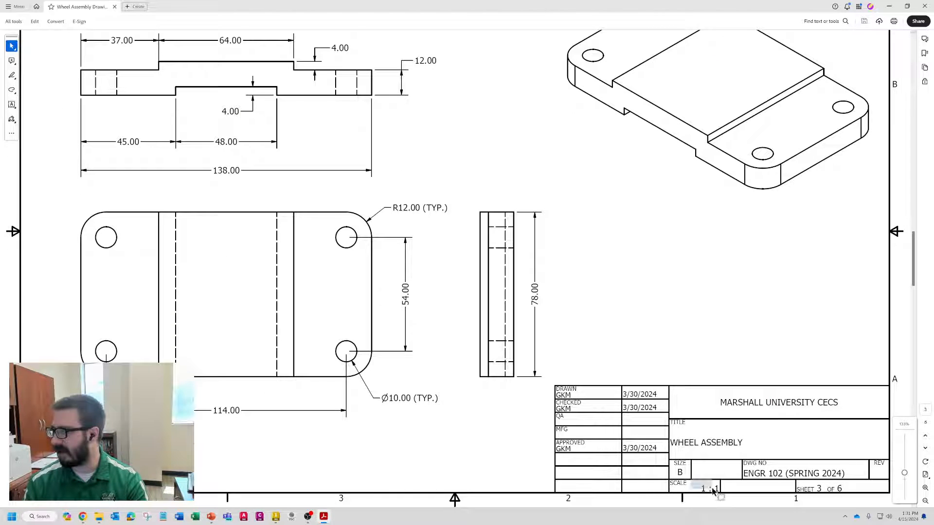
drag(712, 491, 721, 489)
ctrl+scroll(727, 479, down, 1)
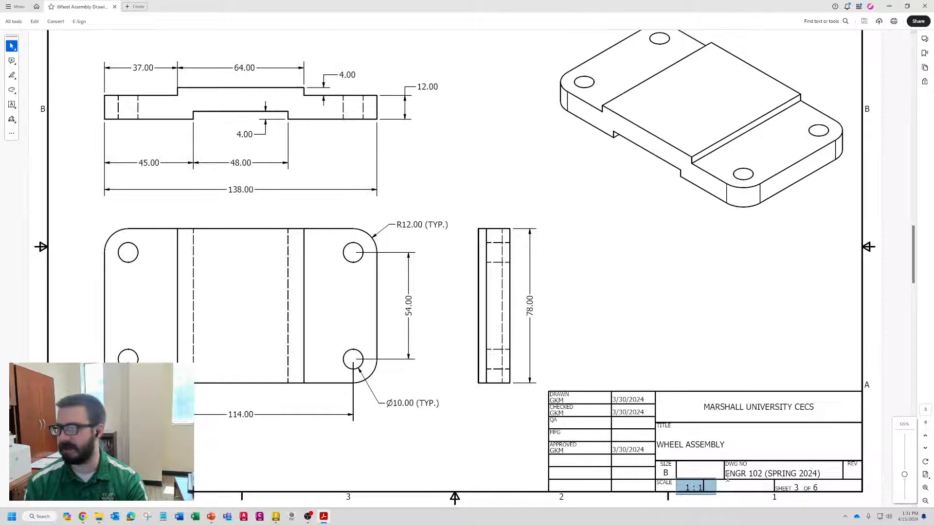
ctrl+scroll(726, 477, down, 1)
- Examine the parts list on sheet 2 of the reference drawing
scroll(726, 476, up, 5)
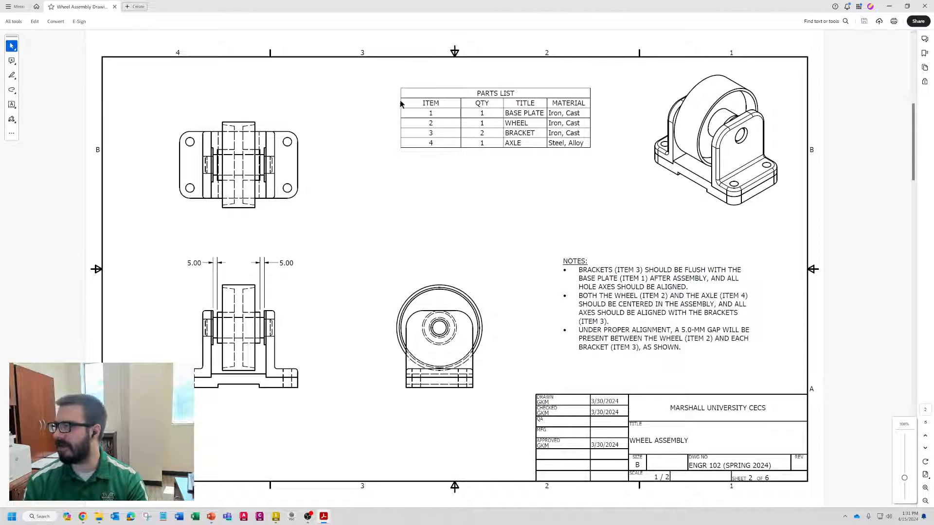
drag(387, 80, 598, 162)
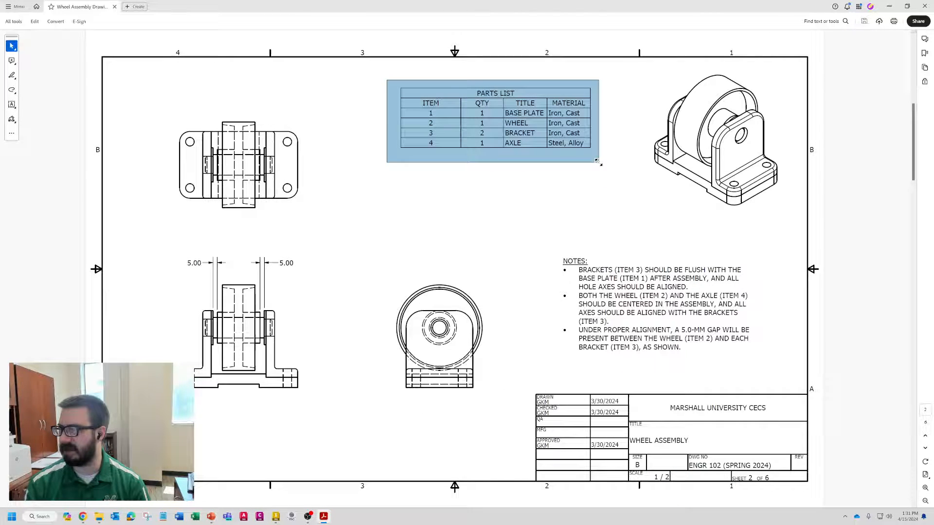
click(621, 198)
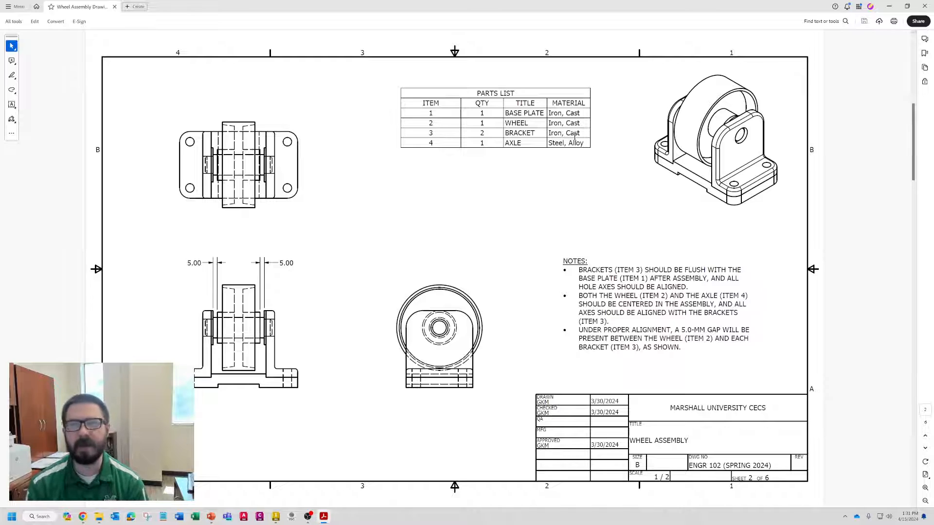
- Return to Inventor and create a new drawing from the default drawing template
drag(447, 2, 933, 238)
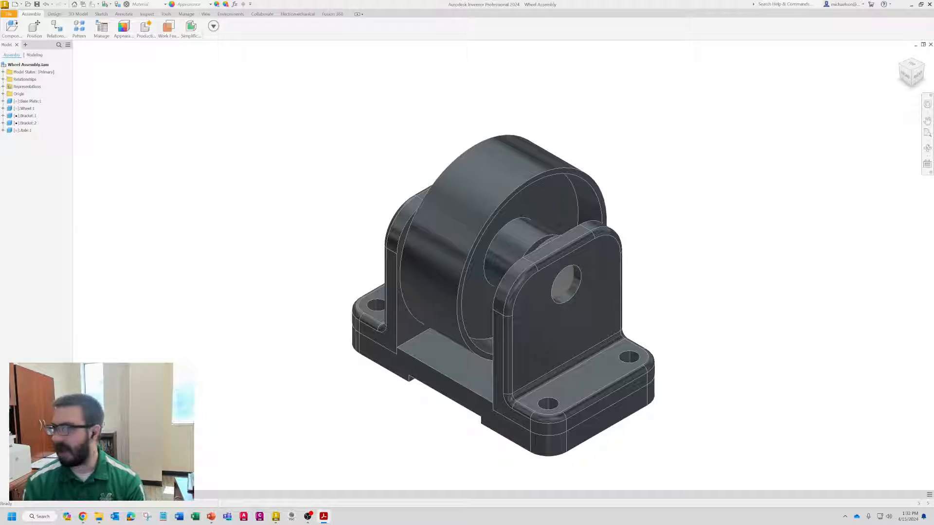
click(7, 13)
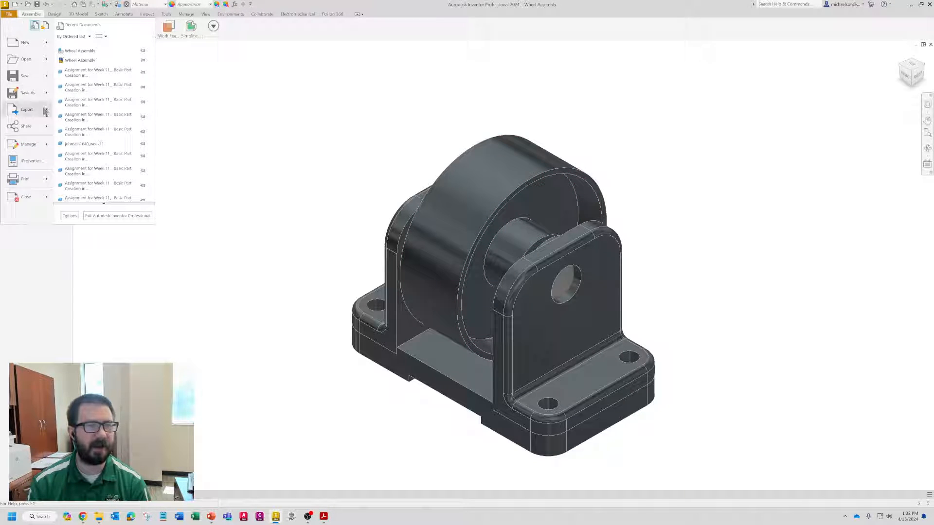
mouse_move(45, 113)
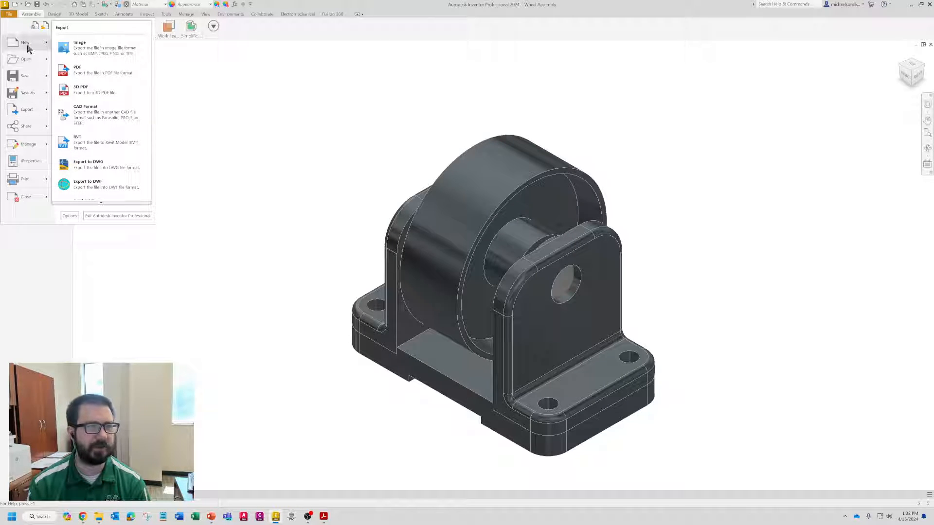
mouse_move(28, 46)
mouse_move(122, 90)
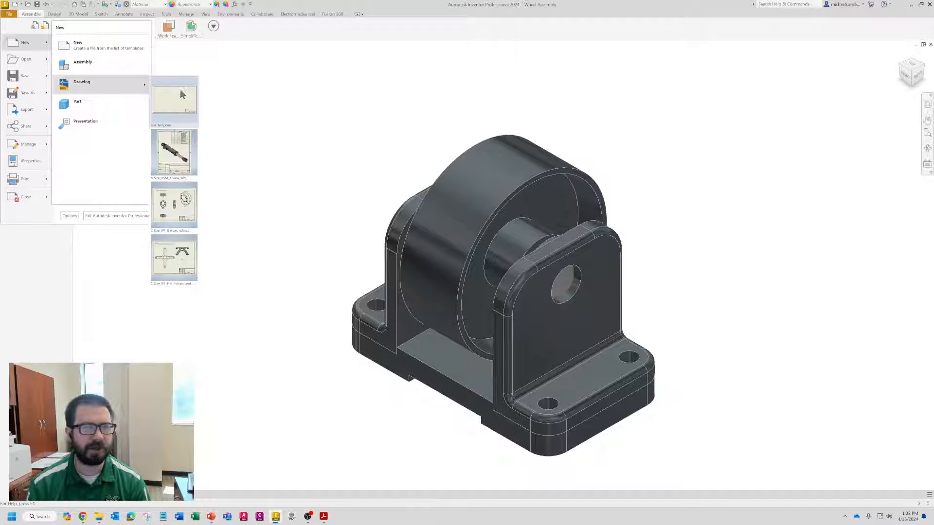
click(183, 96)
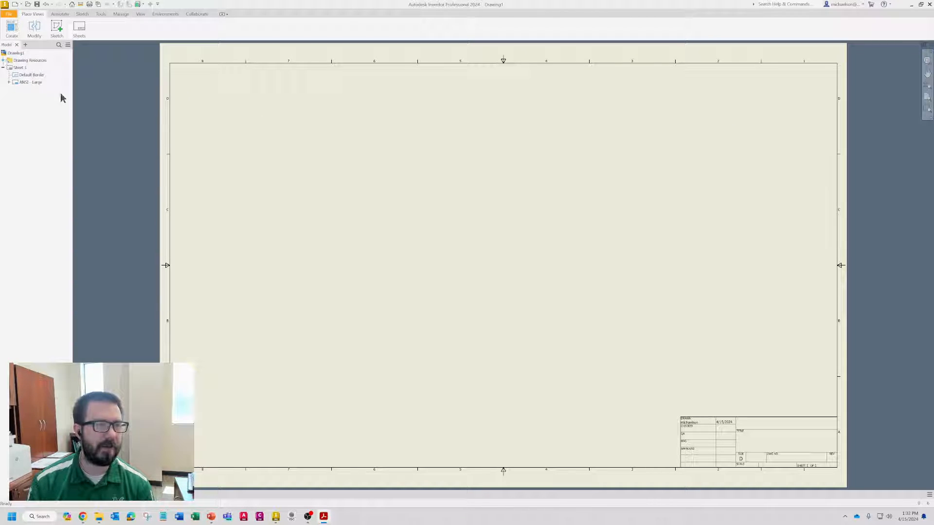
- Edit the sheet to change its size to B
right_click(19, 67)
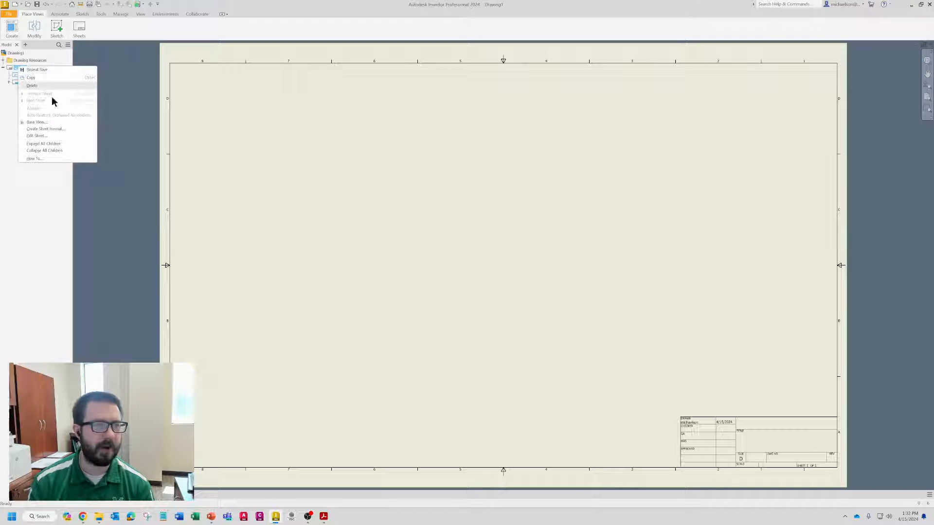
click(36, 136)
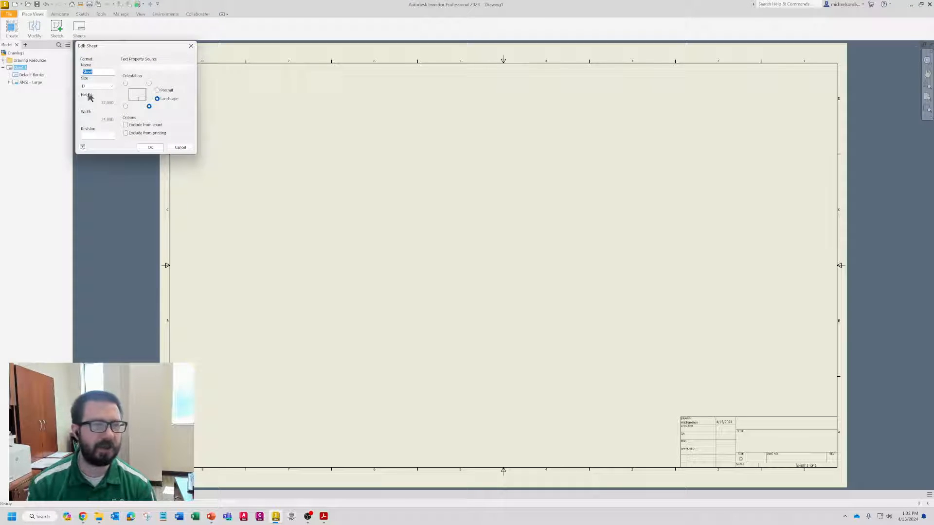
click(113, 86)
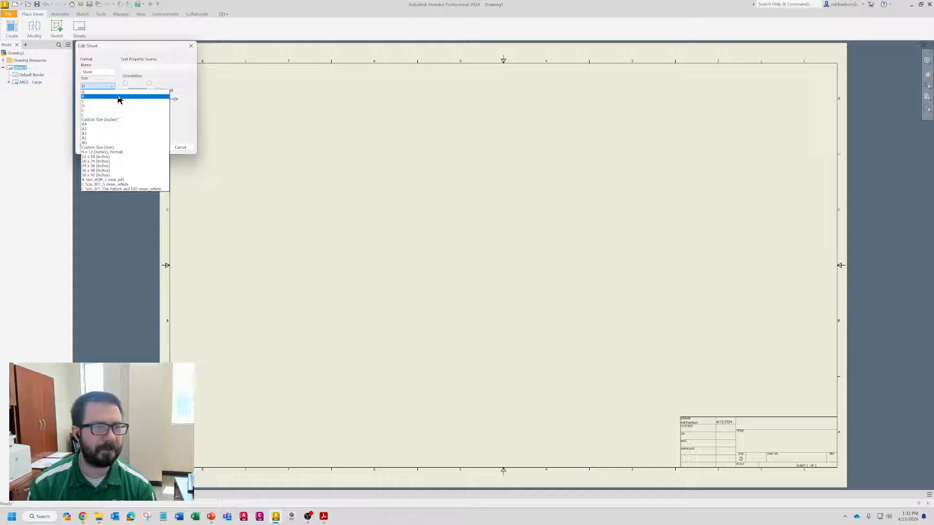
click(119, 97)
click(156, 147)
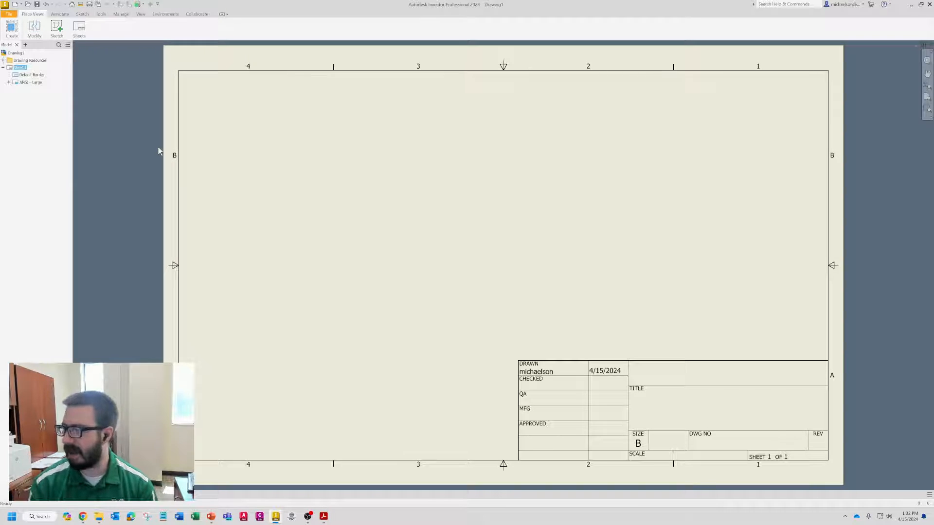
- Replace the sheet's existing title block with the ANSI A title block from the drawing resources
click(3, 61)
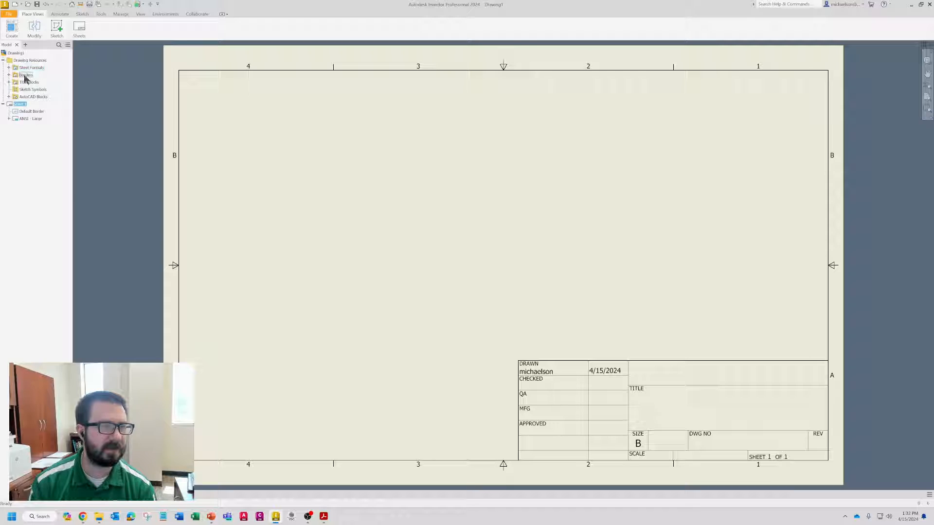
click(9, 82)
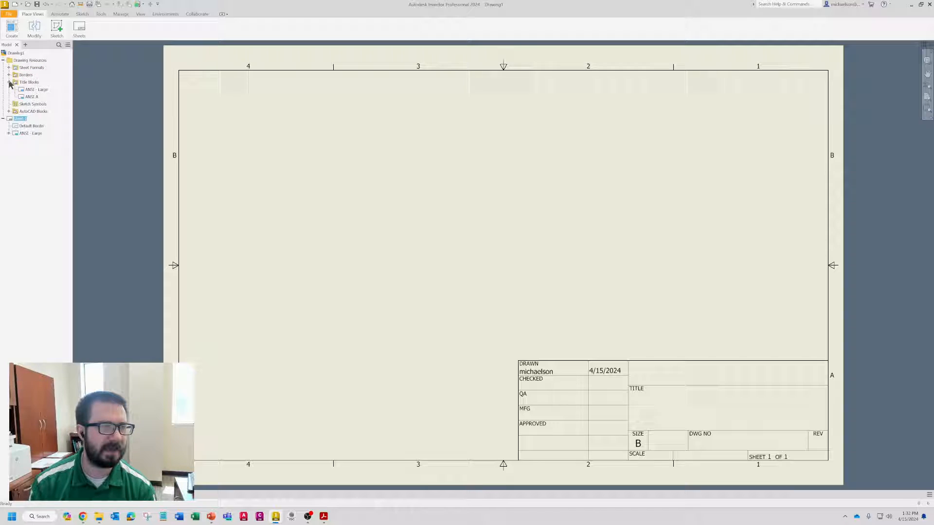
double_click(33, 97)
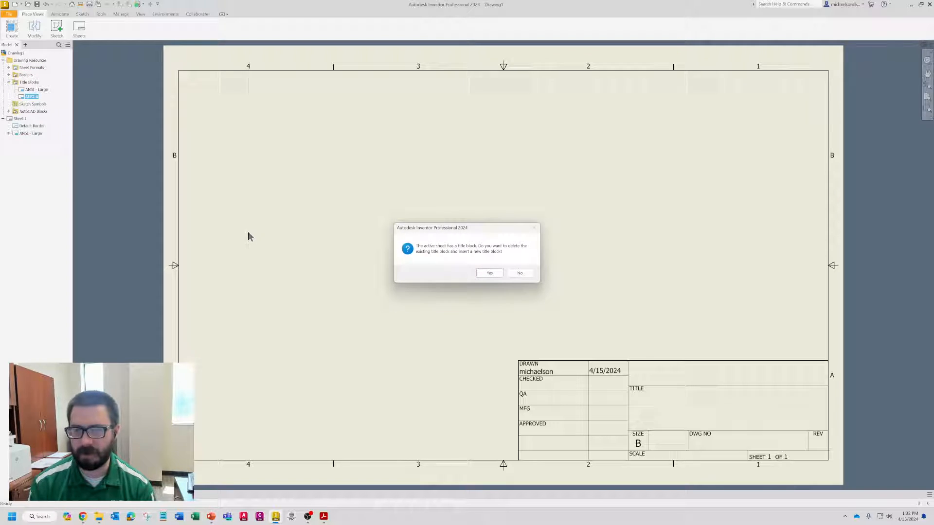
click(488, 273)
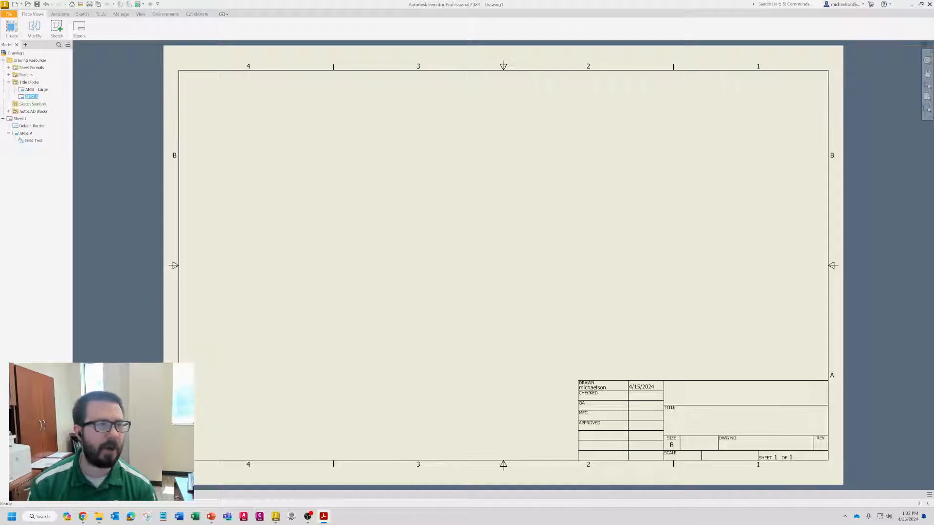
- Enter WHEEL ASSEMBLY as the title in the drawing's iProperties summary
click(10, 14)
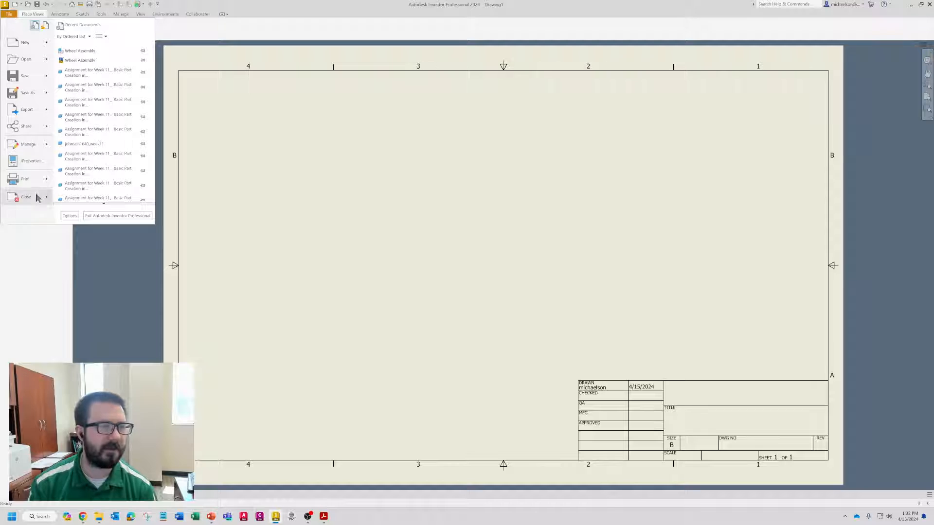
click(34, 161)
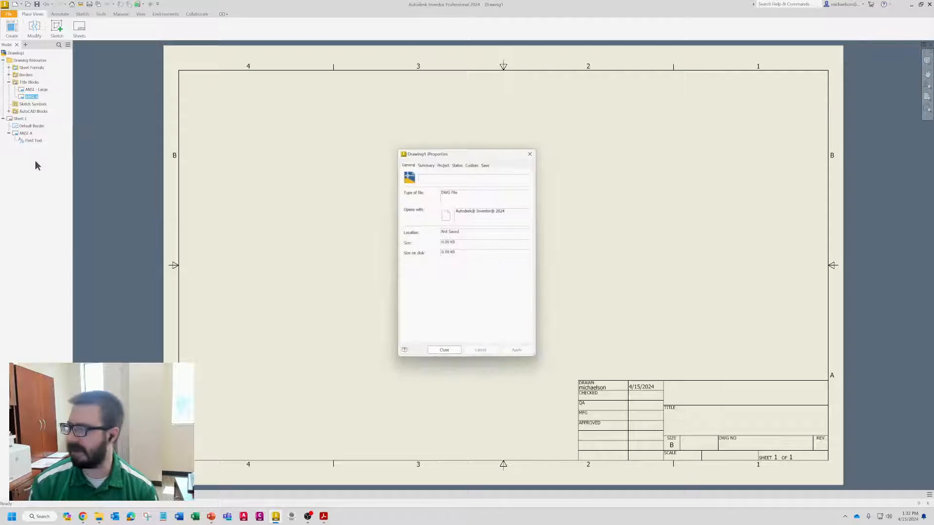
click(426, 165)
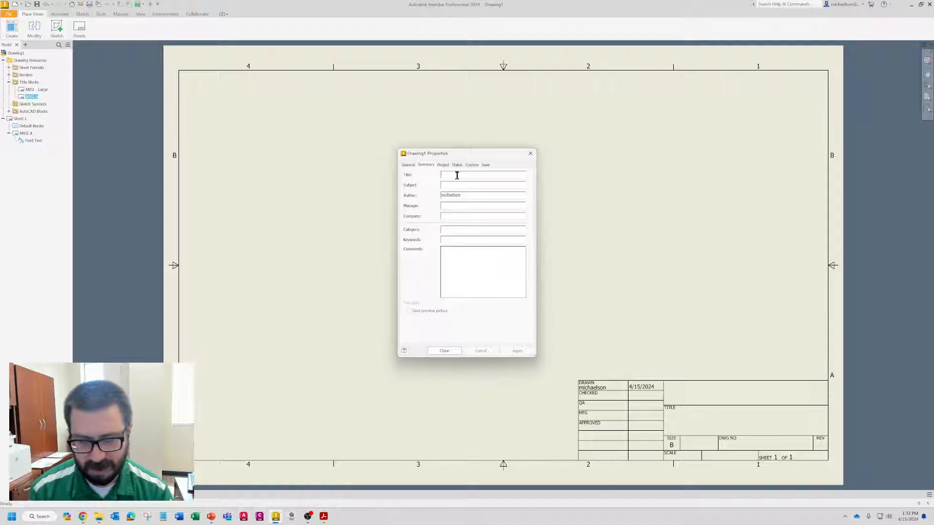
text(W)
key(Caps_Lock)
text(HEEL)
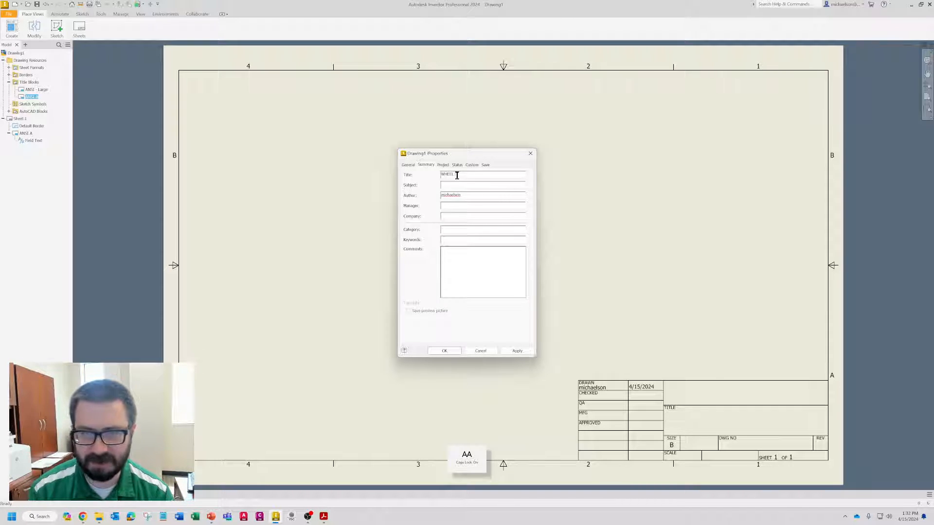
text( ASSEMBLY)
key(Tab)
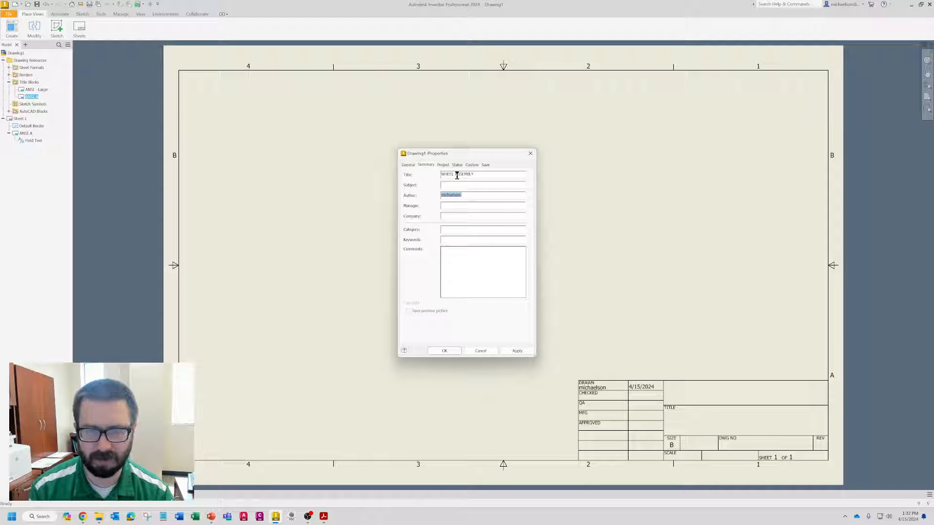
- Set the author to ABC and the company to MARSHALL UNIVERSITY CECS, and apply the summary properties
text(G)
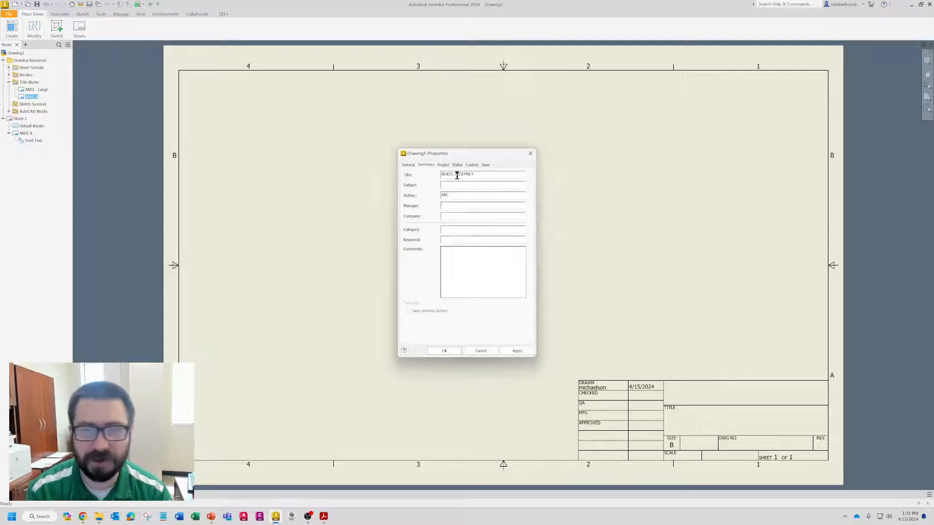
text(MARSHALL)
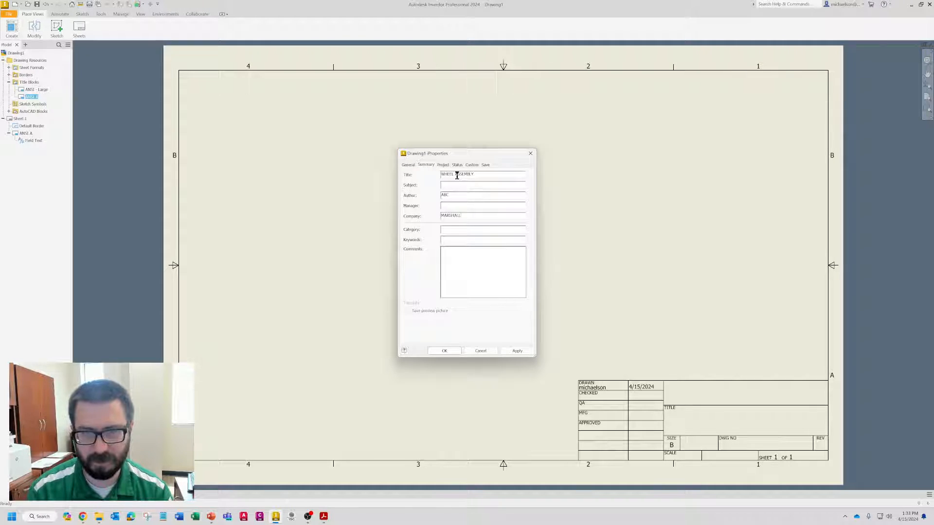
text( UNIVERSITY C)
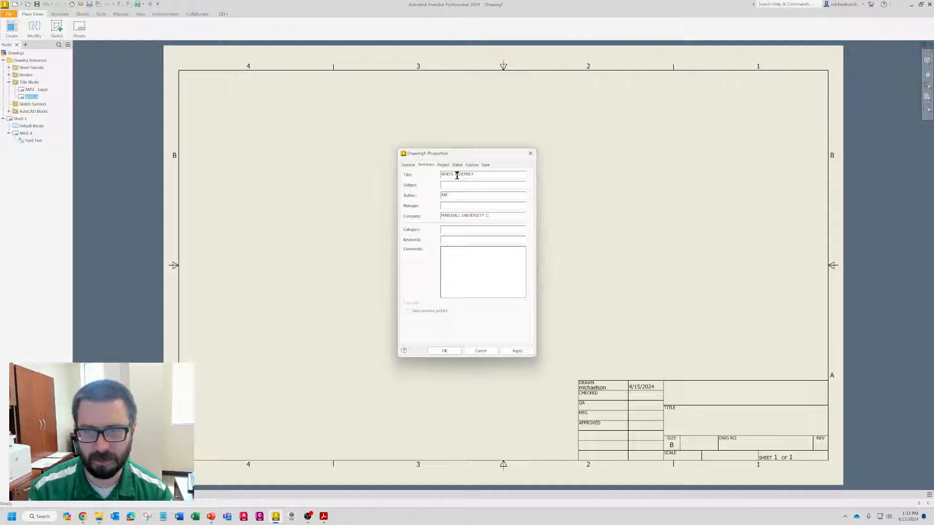
text(ECS)
click(528, 351)
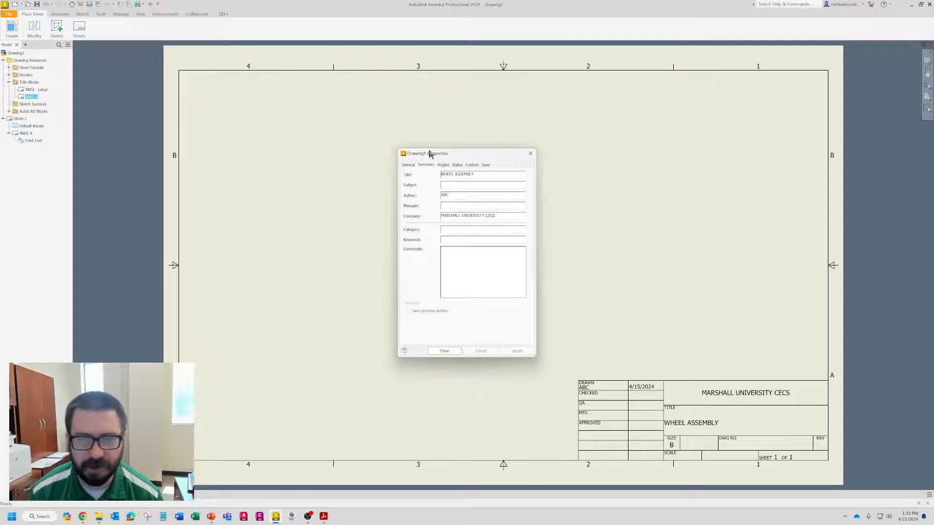
- Enter ENGR 102 (SPRING 2024) as the part number in the drawing's project properties and apply it
click(443, 165)
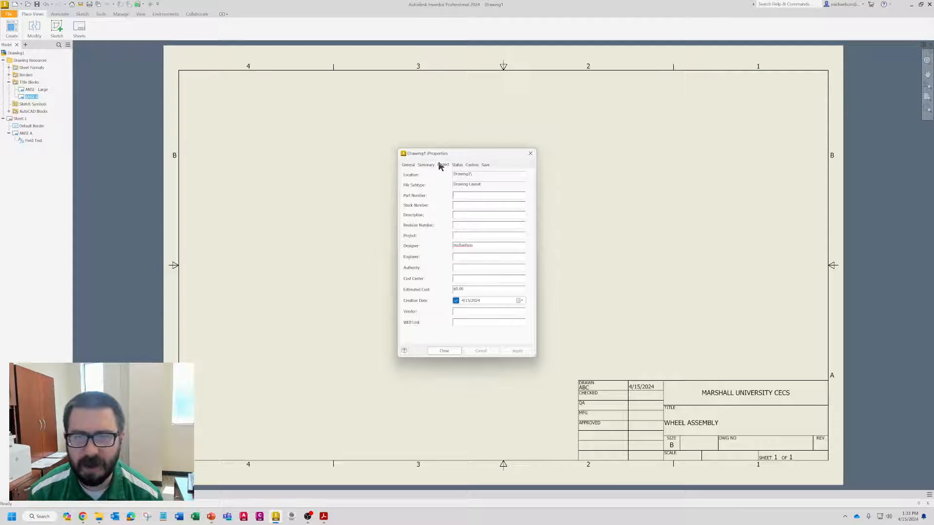
click(465, 195)
text(ENGR)
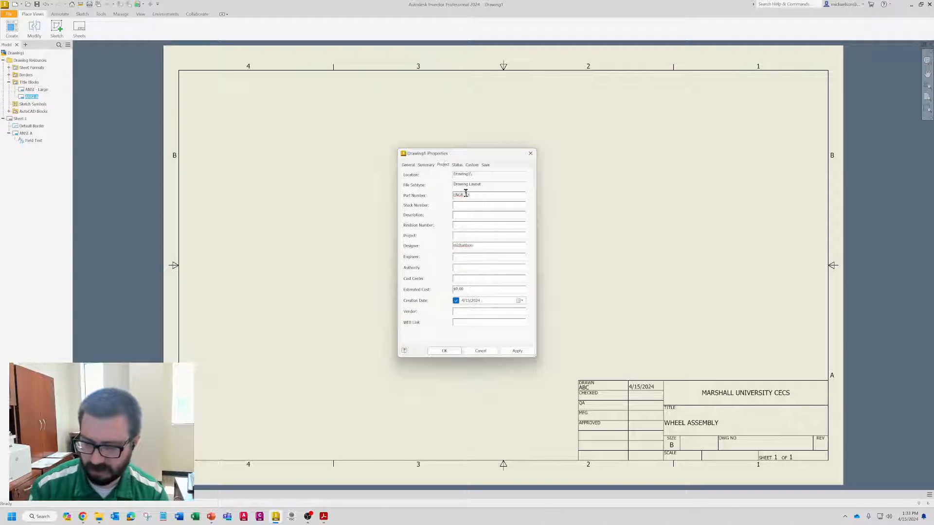
text( 102 (S)
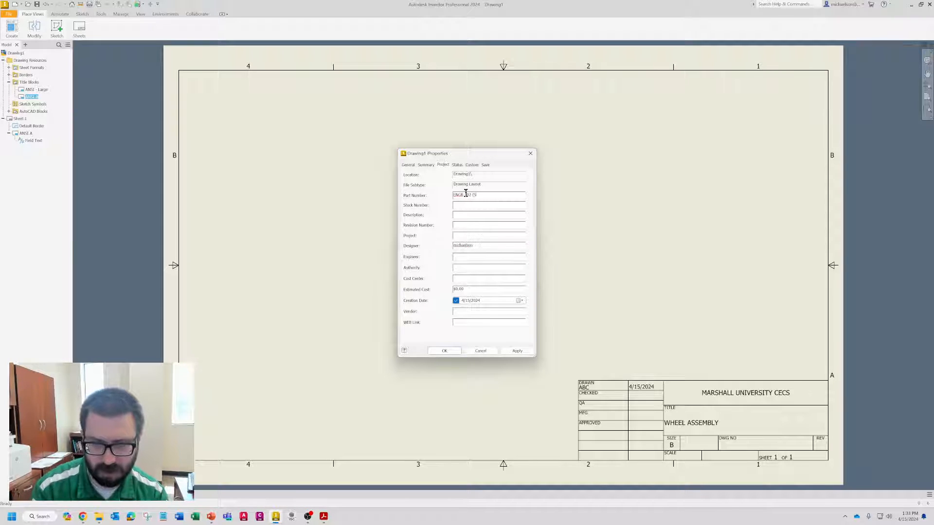
text(PRO)
text(N)
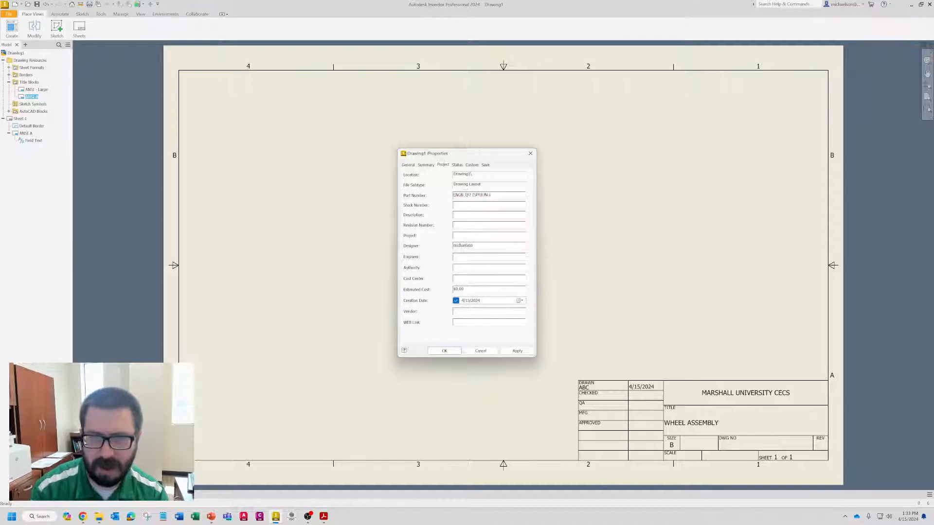
text(G 2024)
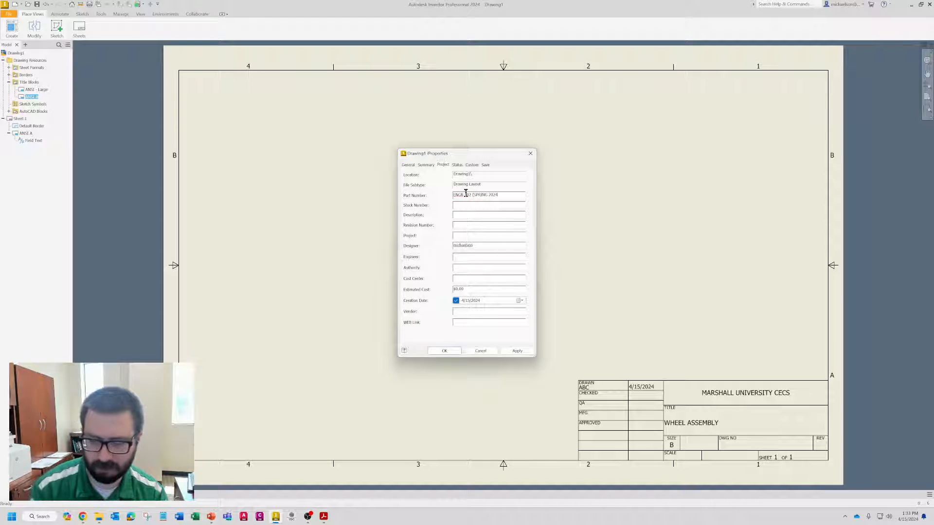
click(518, 350)
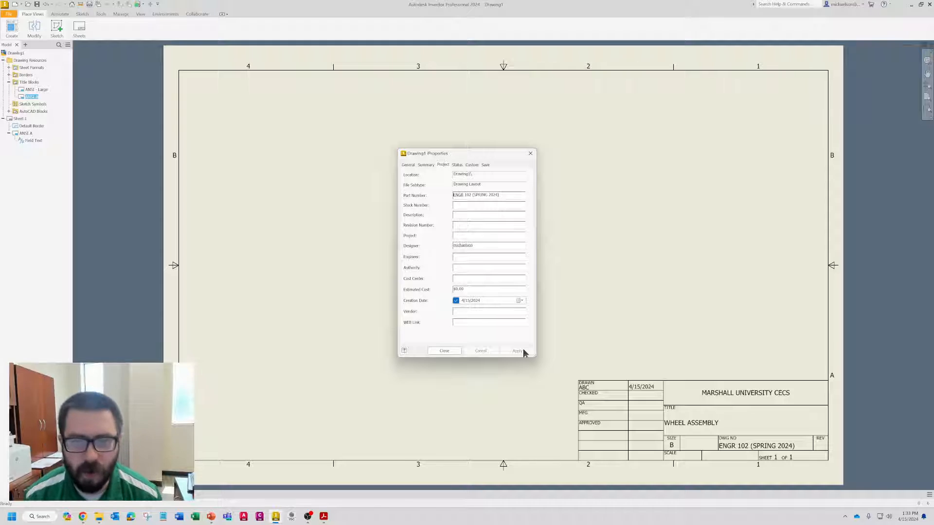
- Enable the checked and engineering approved dates, enter GKM as checker and engineering approver, and apply the status properties
click(456, 164)
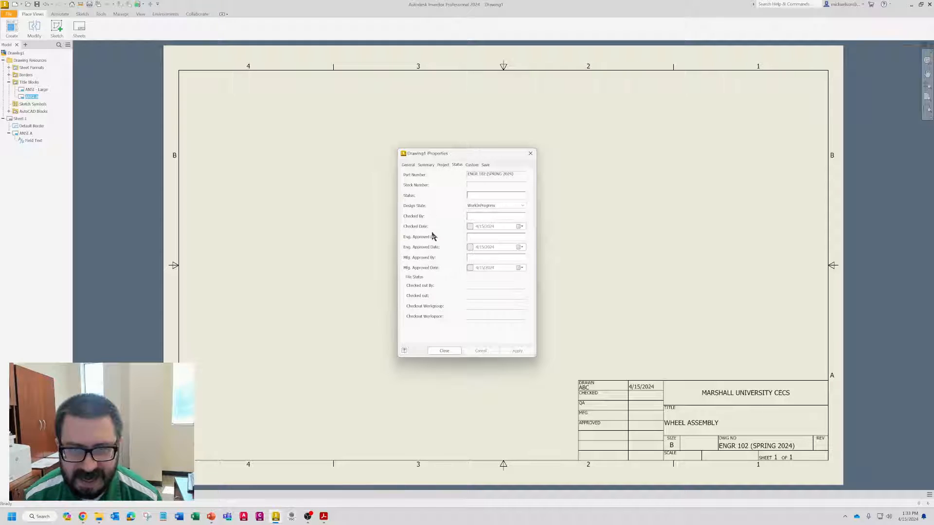
click(470, 227)
click(470, 247)
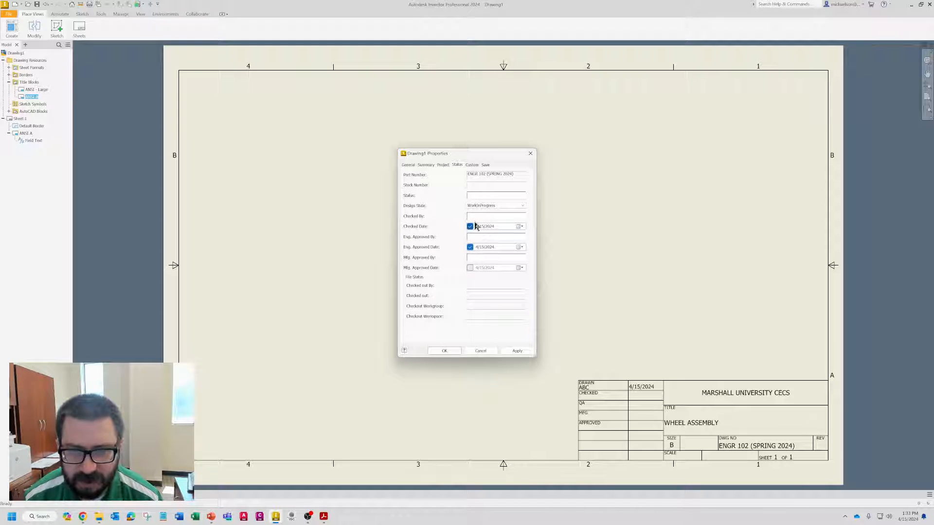
click(474, 217)
text(GKM)
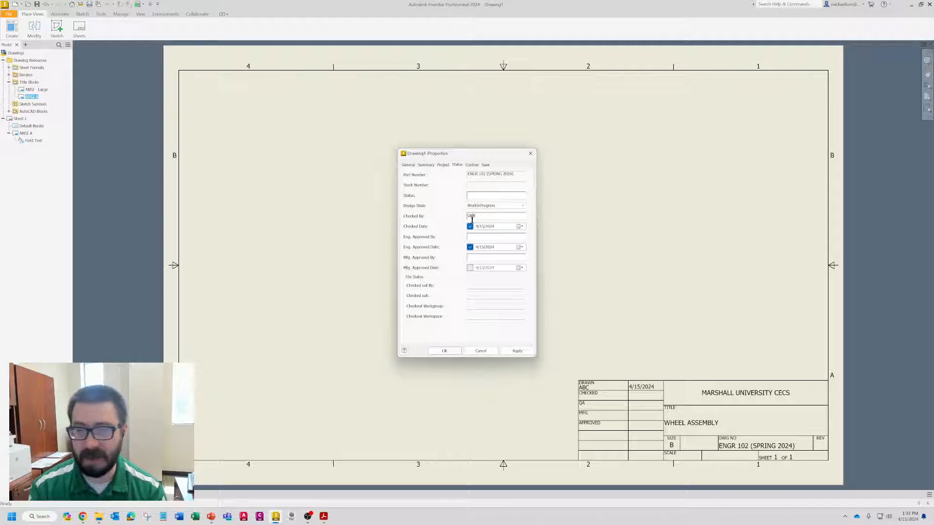
key(Tab)
key(Tab)
text(GKM)
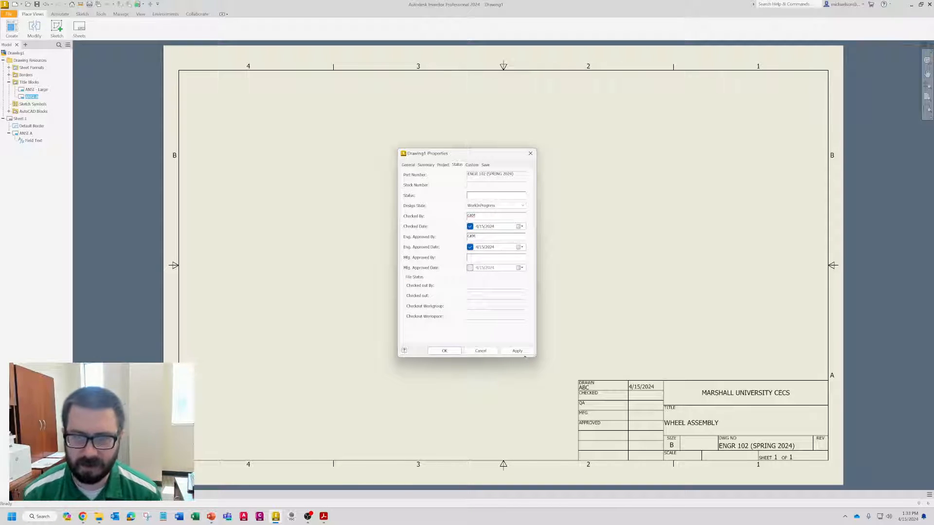
click(529, 353)
click(445, 351)
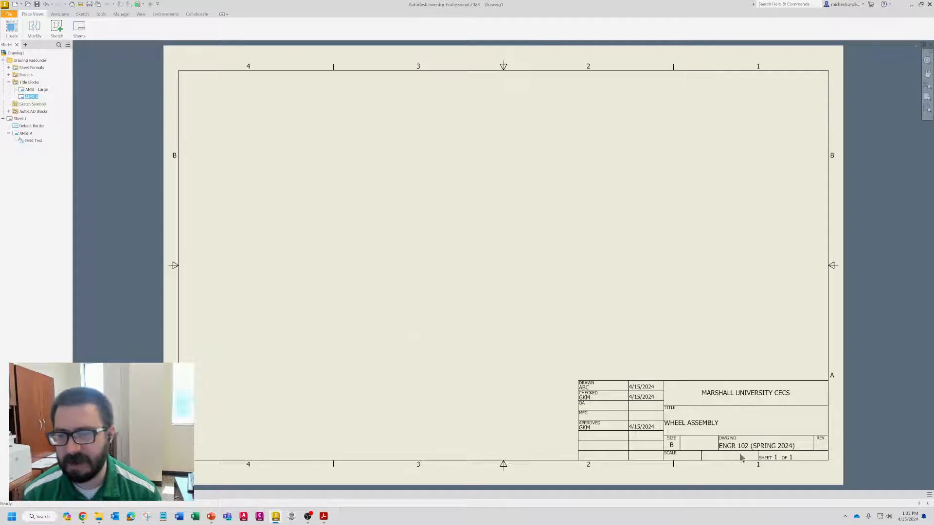
- Examine the filled-in title block and the view layout of the reference wheel assembly PDF
scroll(718, 447, down, 3)
scroll(717, 446, up, 5)
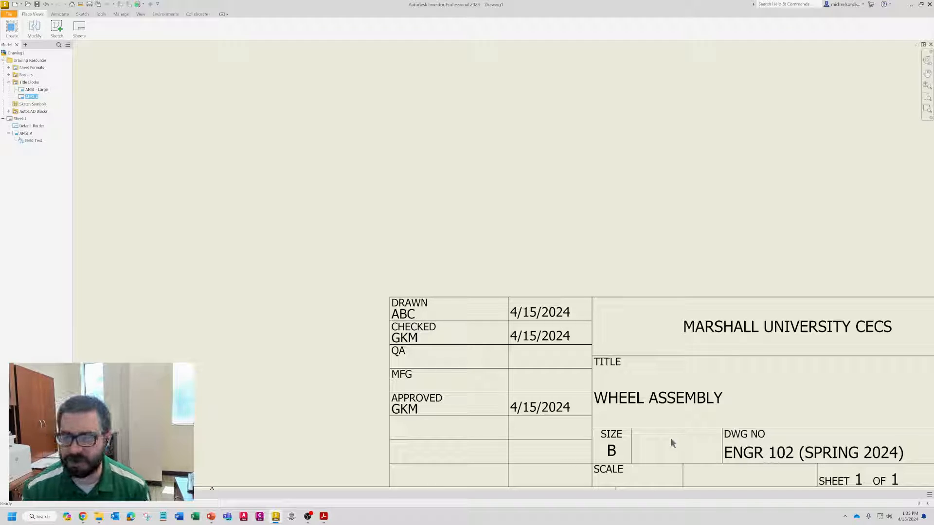
key(Home)
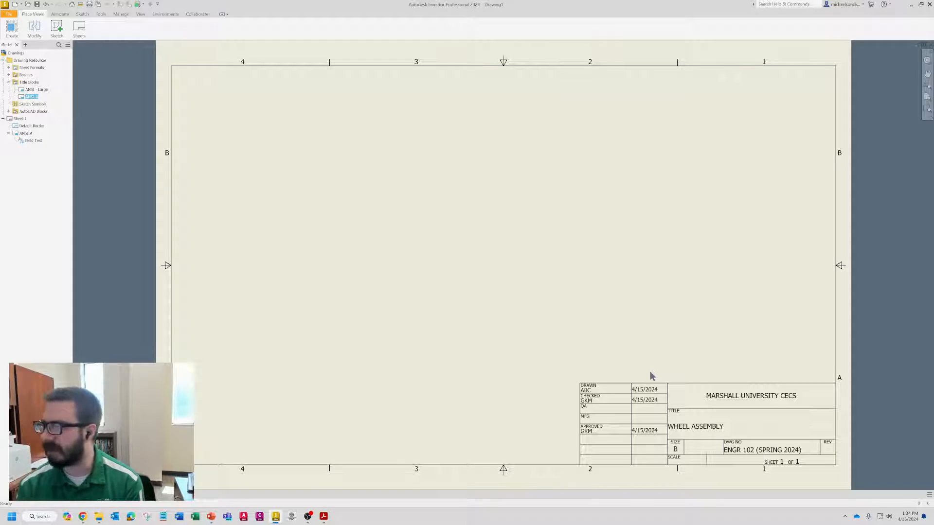
mouse_move(34, 25)
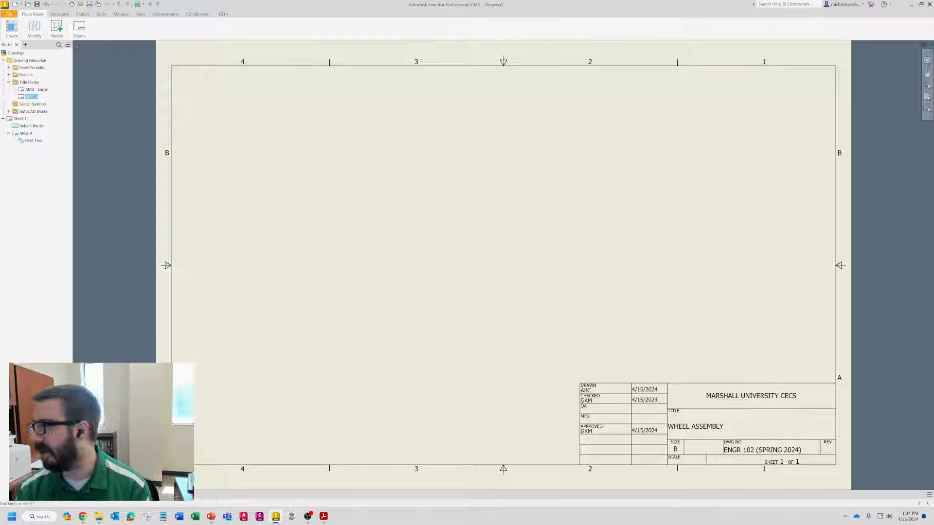
mouse_move(933, 130)
mouse_down()
mouse_move(771, 129)
mouse_move(629, 101)
mouse_up()
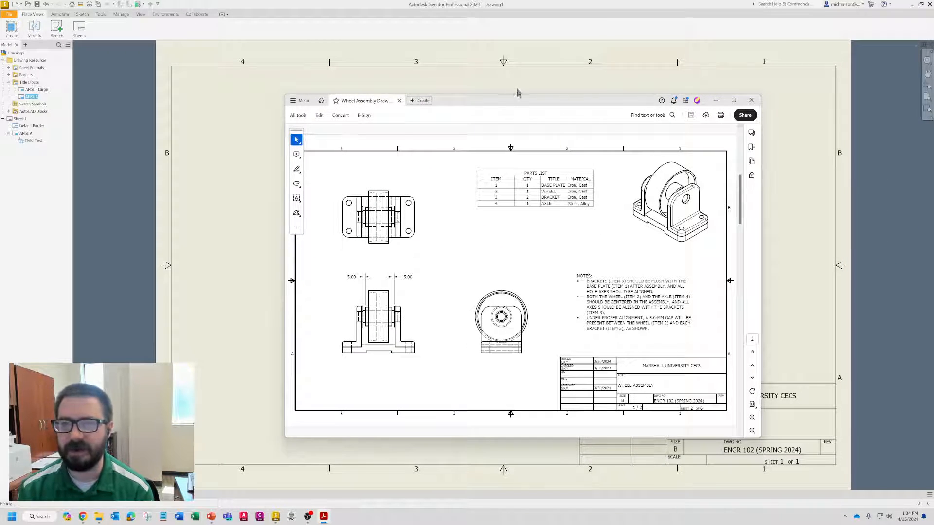
drag(517, 95, 535, 66)
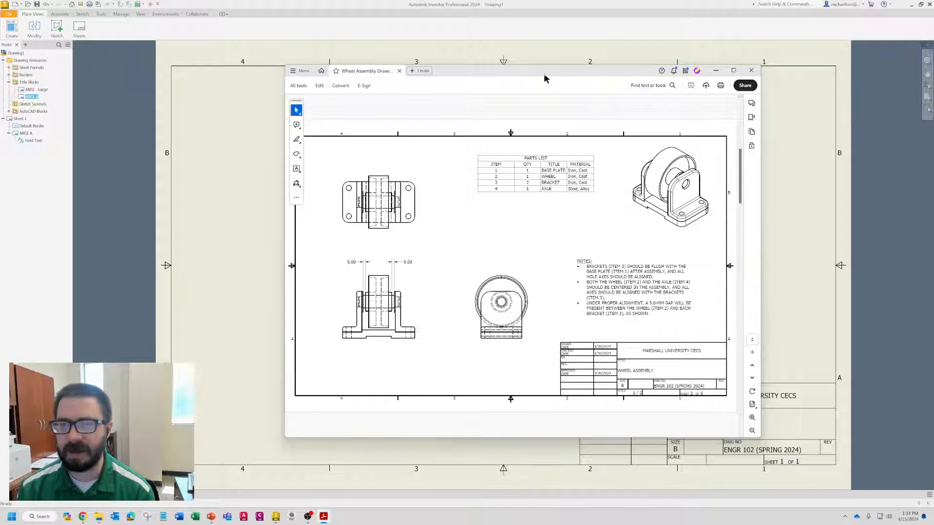
key(alt+Tab)
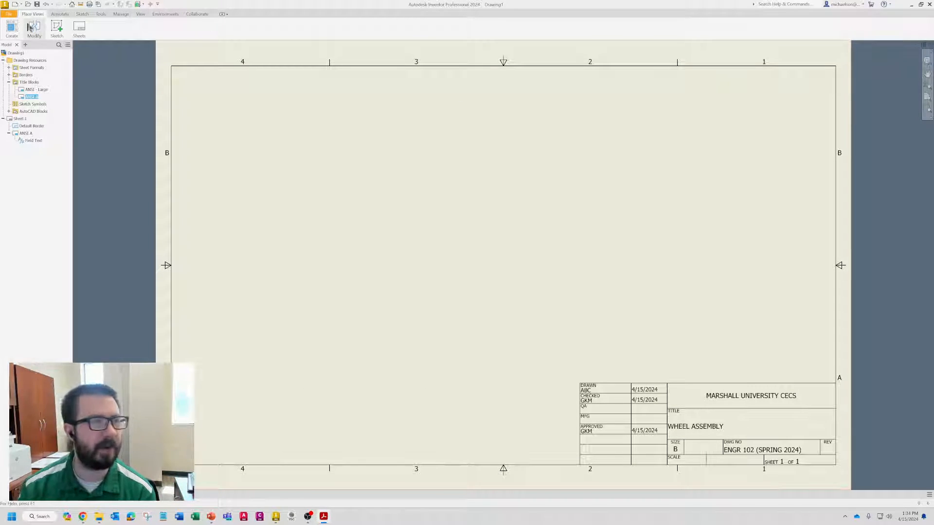
- Start a base view of the wheel assembly in isometric orientation at a scale of 1/2
click(12, 28)
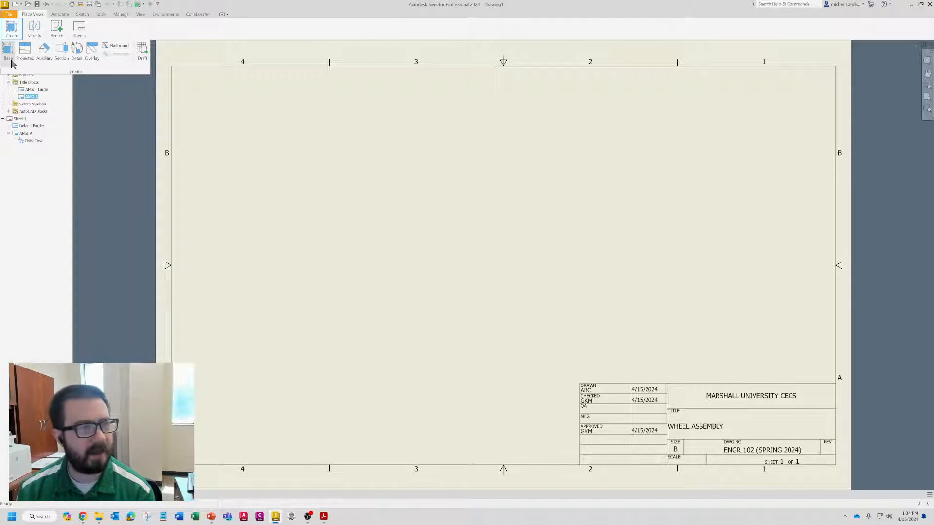
click(10, 55)
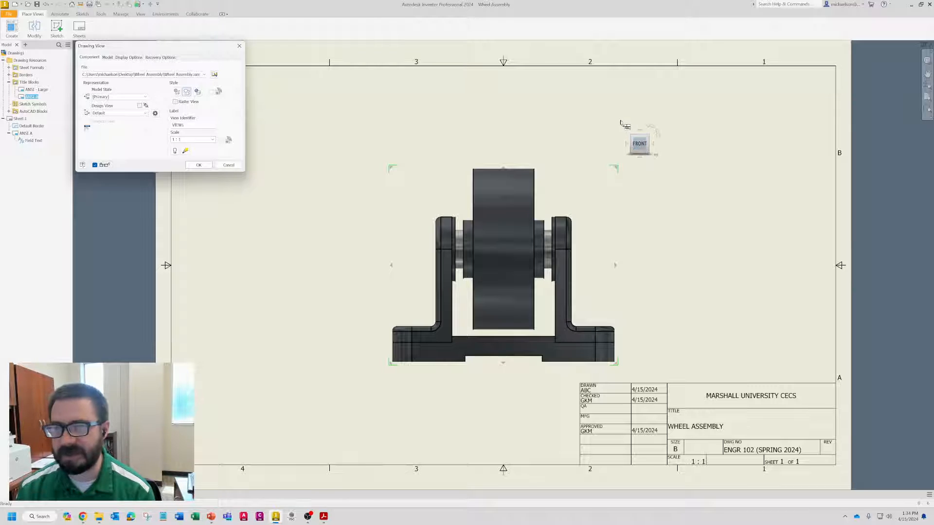
click(627, 128)
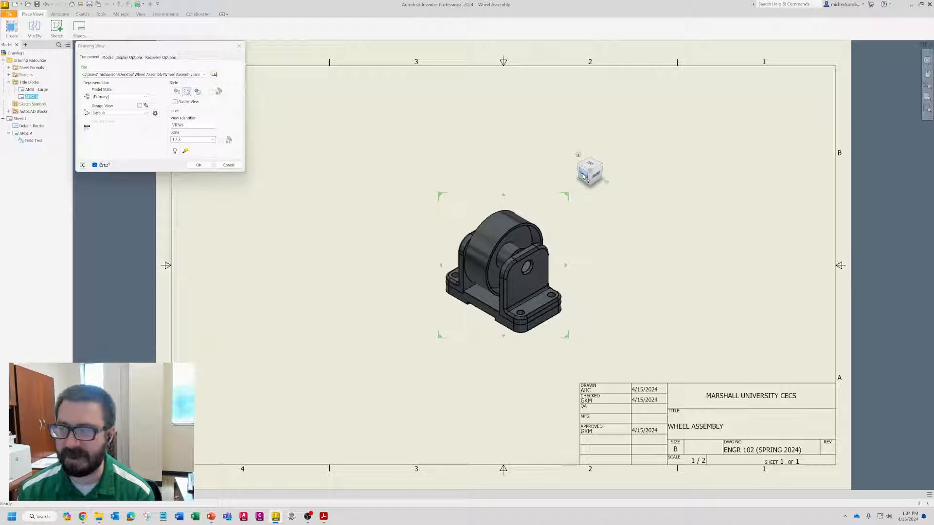
- Try scales of 10:1 and 1/4 for the isometric view, and return it to 1/2
click(212, 141)
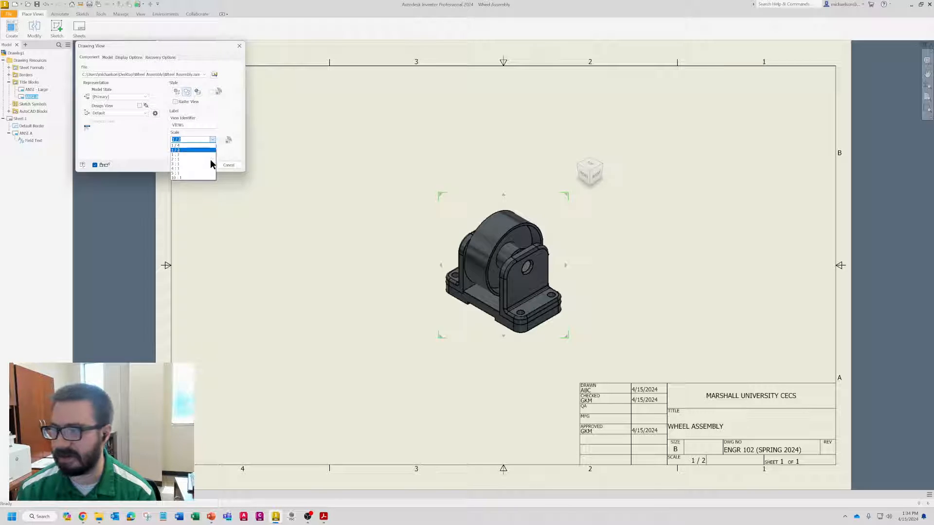
click(183, 178)
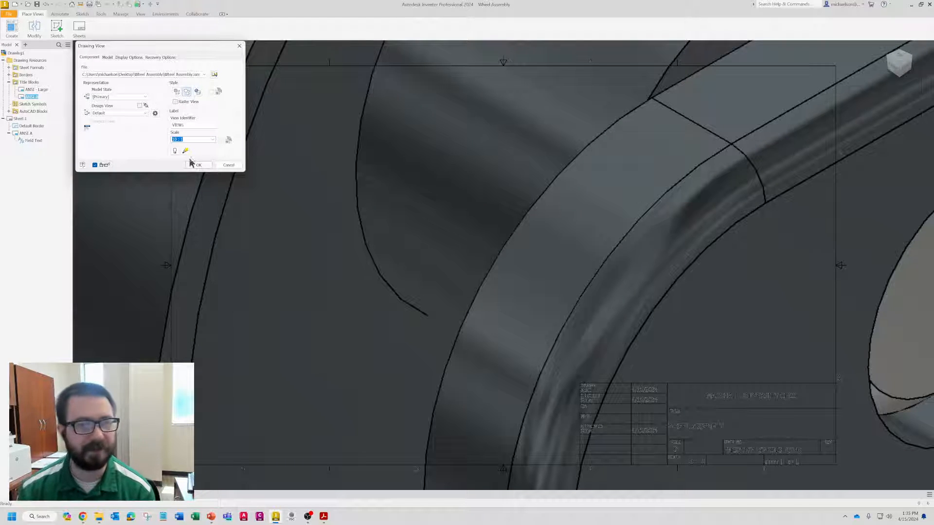
click(212, 139)
click(189, 146)
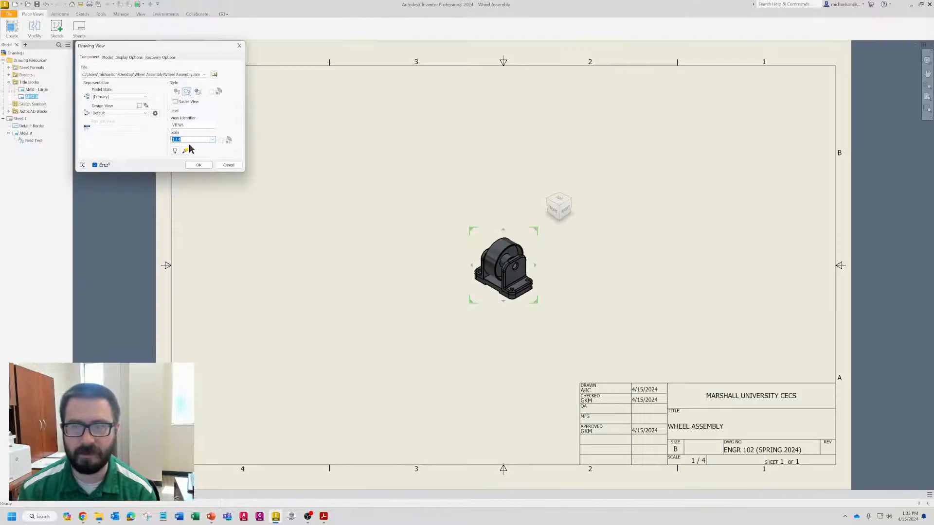
click(213, 140)
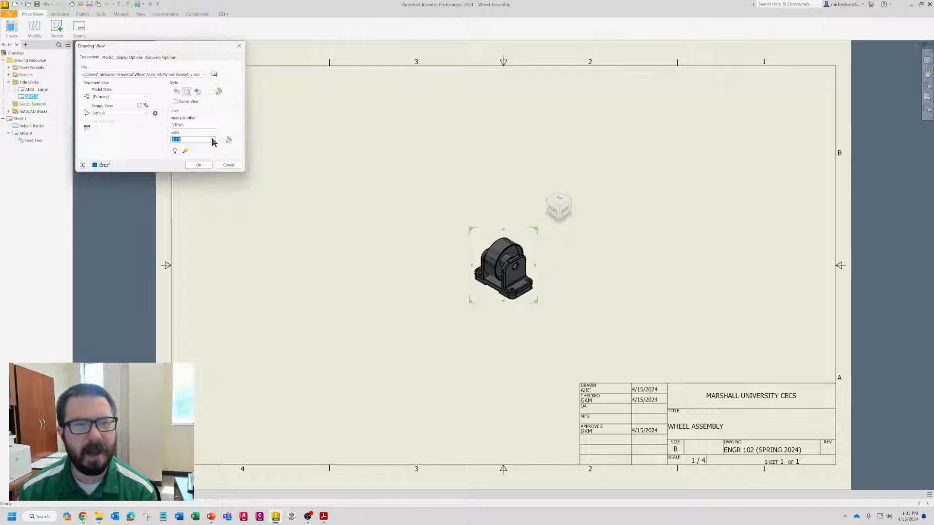
click(191, 149)
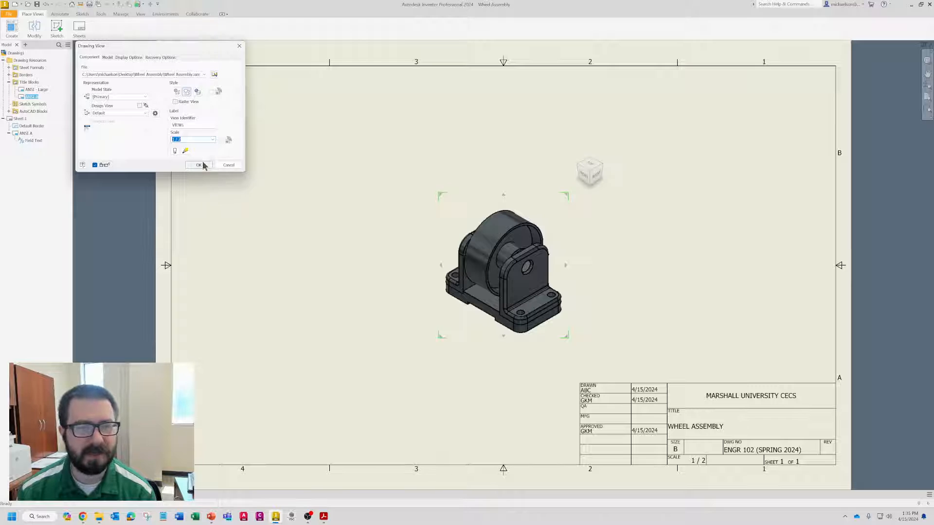
- Create the isometric view and move it to the upper right corner of the sheet
click(201, 165)
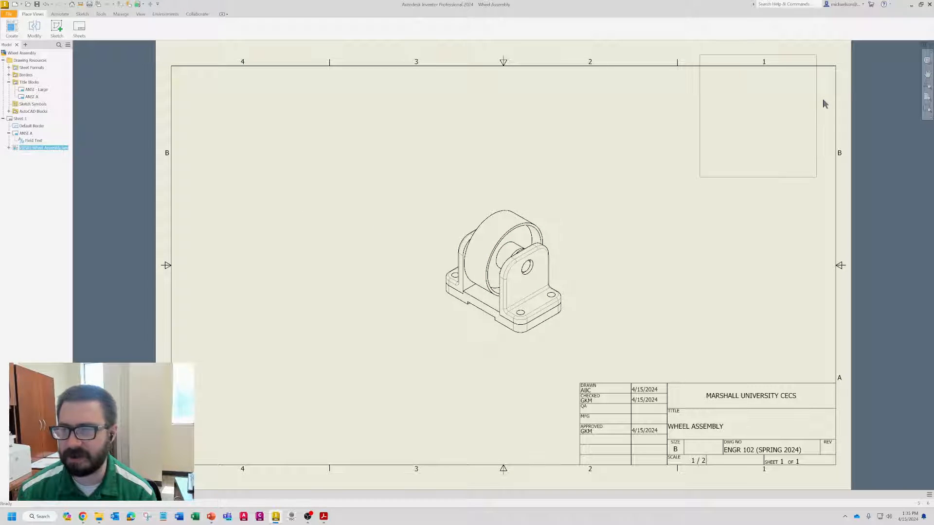
drag(830, 121, 833, 121)
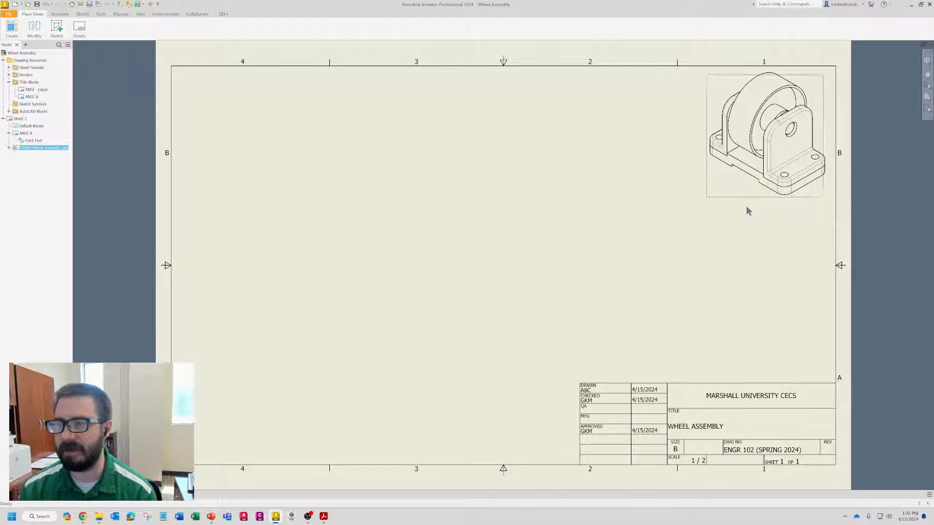
drag(748, 211, 746, 214)
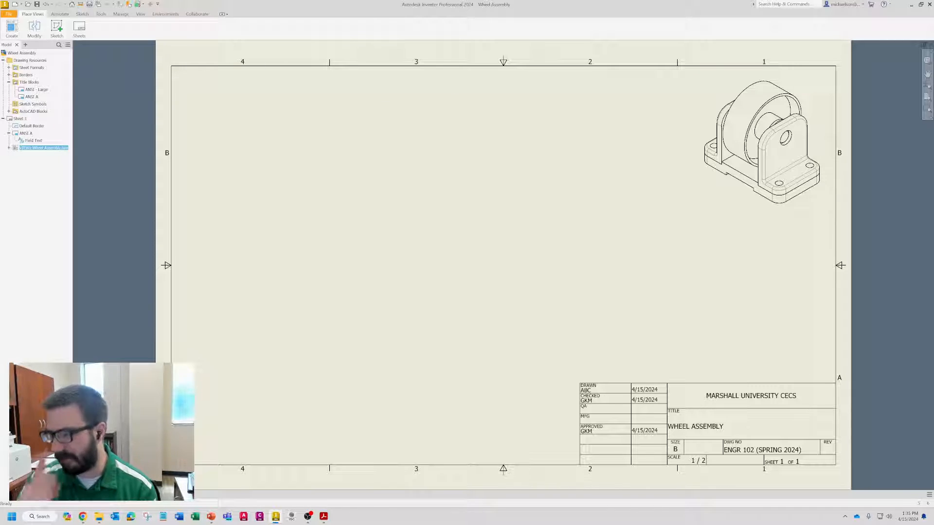
- Start a base view of the assembly's front and position it in the lower left area of the sheet
click(11, 28)
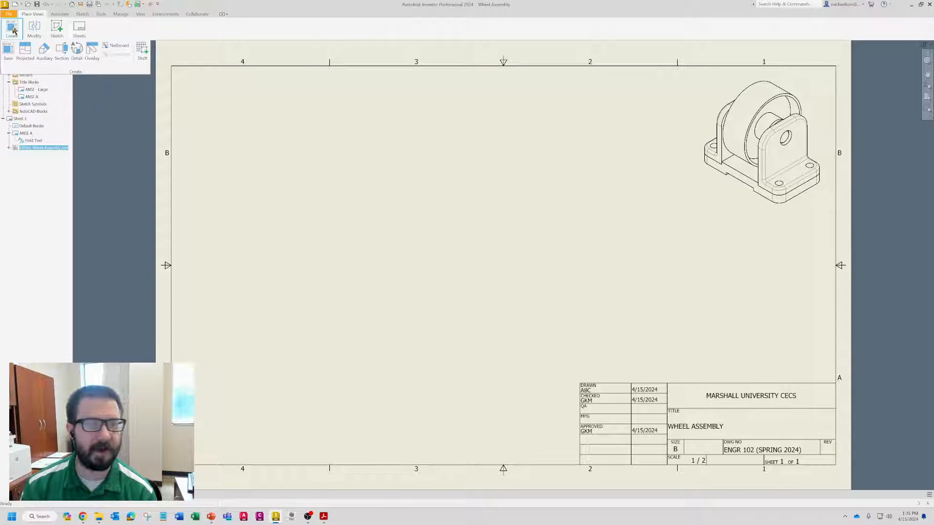
click(11, 28)
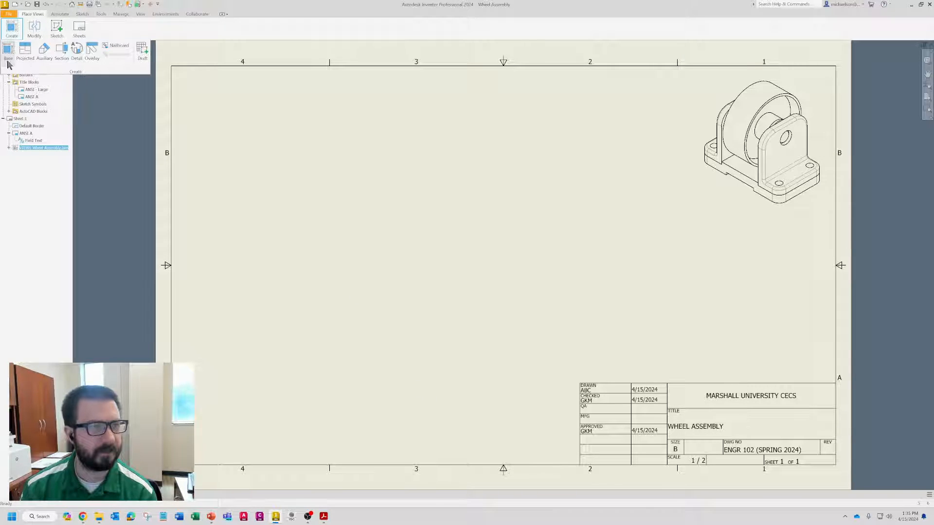
click(9, 50)
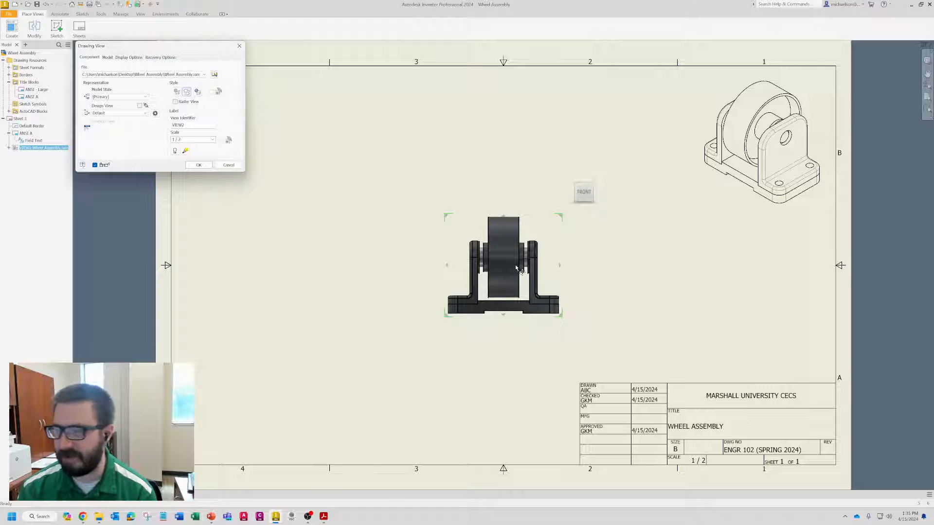
drag(499, 258, 340, 304)
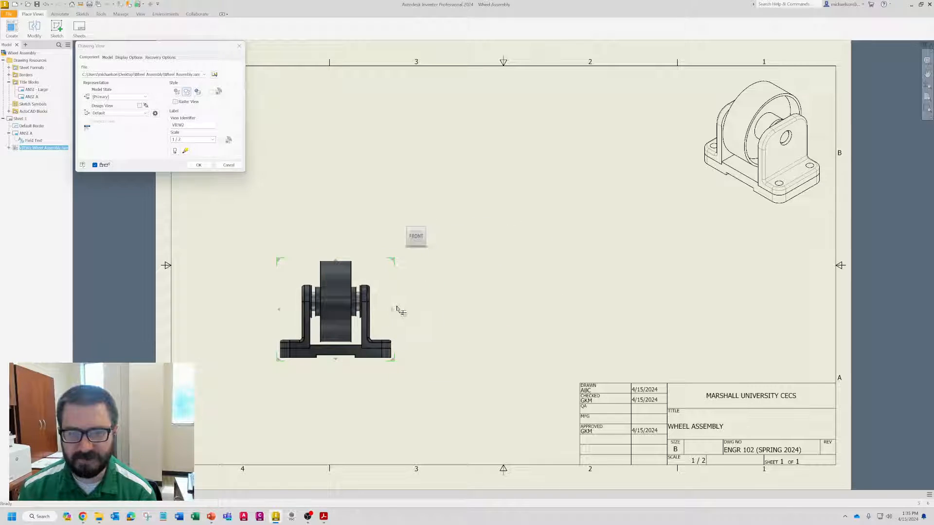
- Project a side view to the right of the front view and a top view above it, and create the views
click(514, 313)
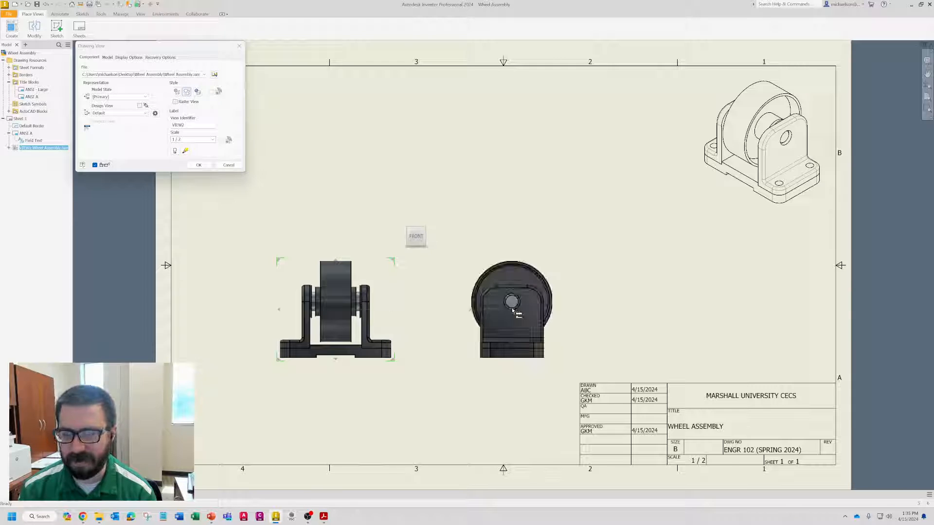
click(334, 154)
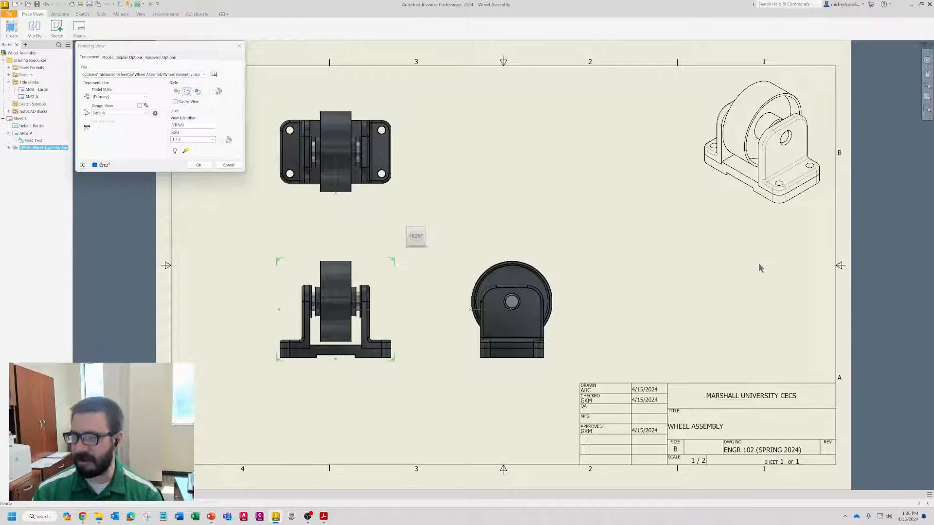
click(200, 165)
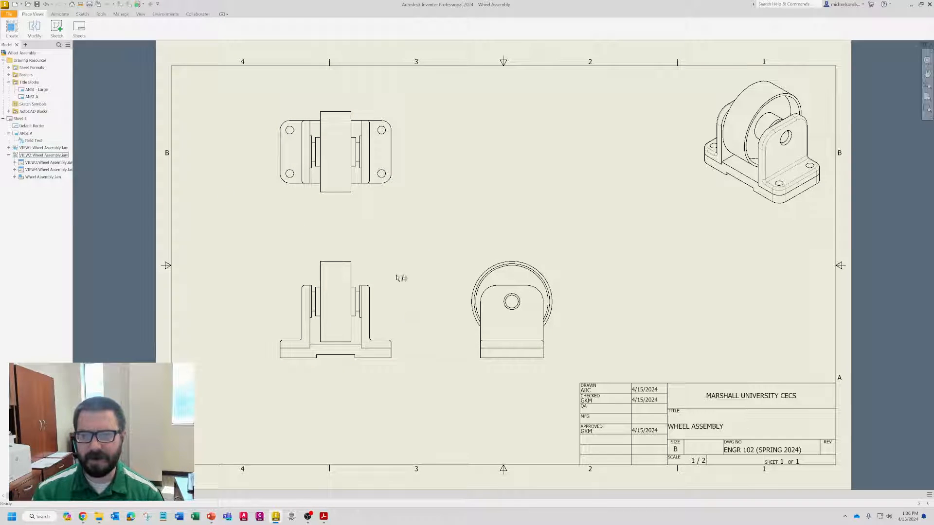
- Move the front view closer to the sheet's lower left corner and, following the reference PDF, show hidden lines in it and its projected views
drag(402, 276, 359, 297)
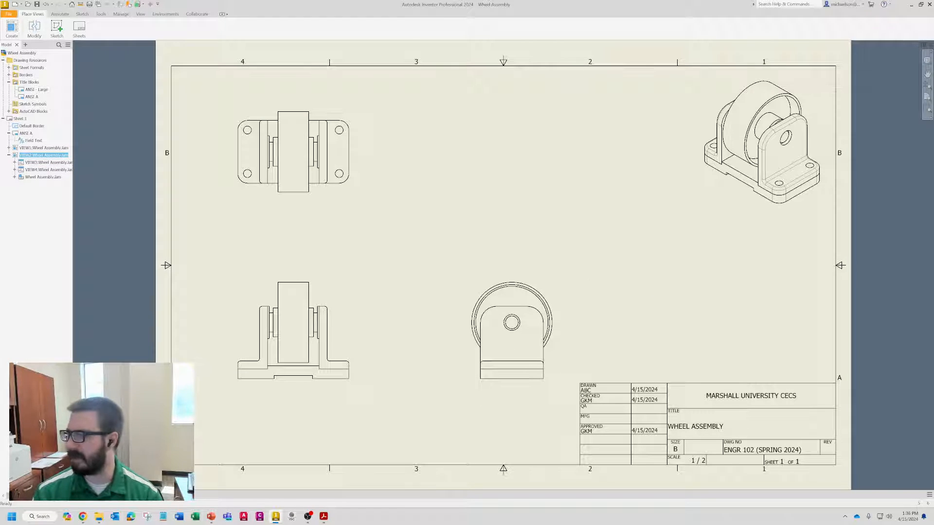
mouse_move(933, 92)
mouse_down()
mouse_move(826, 79)
mouse_move(678, 13)
mouse_move(673, 21)
mouse_up()
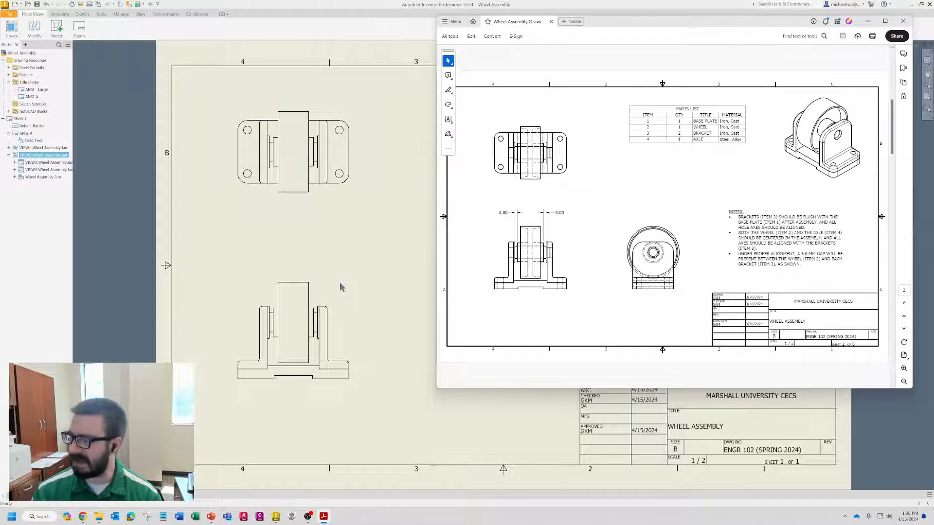
drag(622, 21, 933, 51)
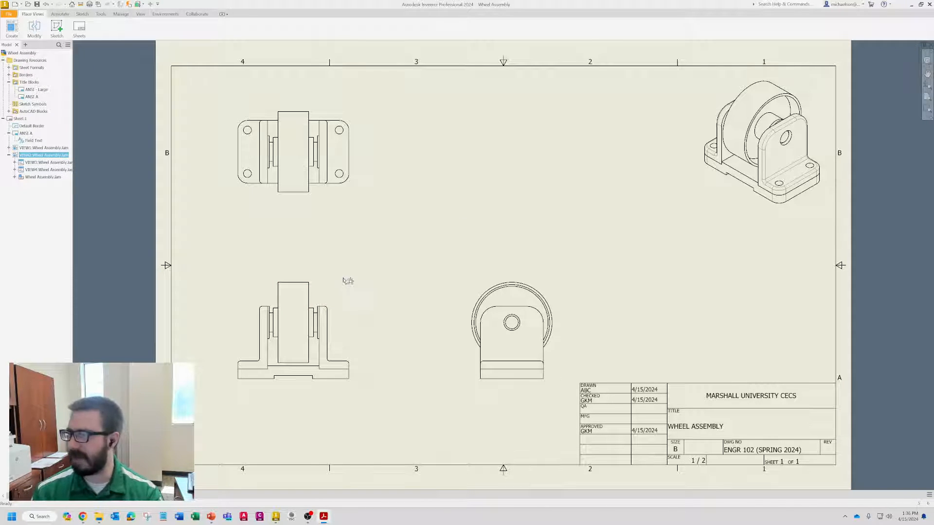
double_click(325, 279)
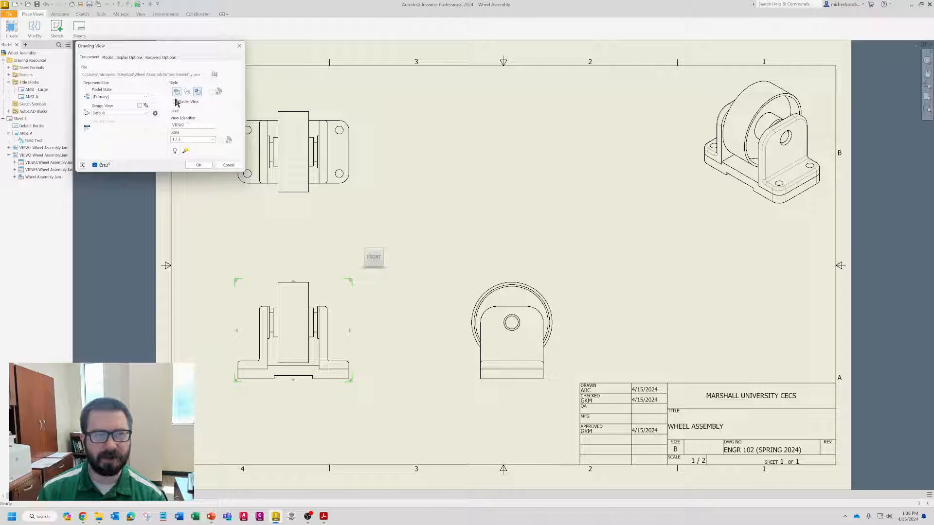
click(199, 165)
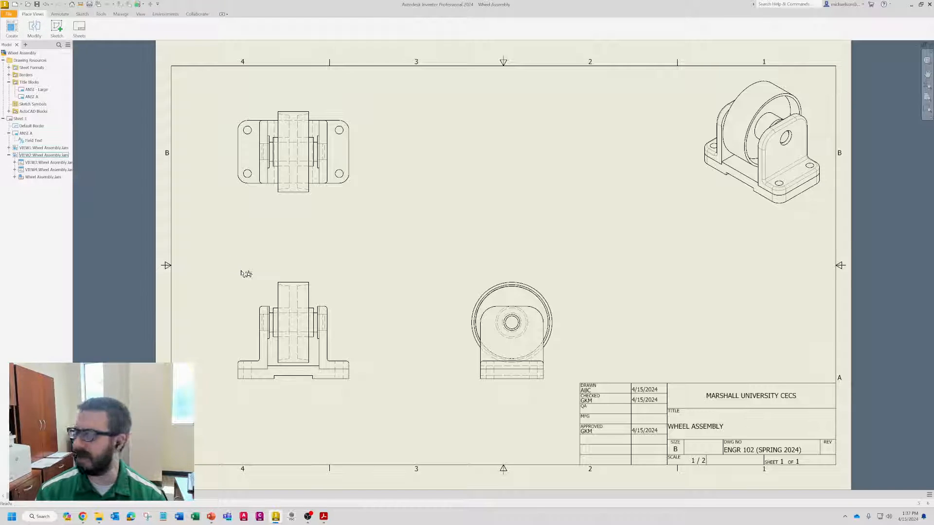
click(59, 14)
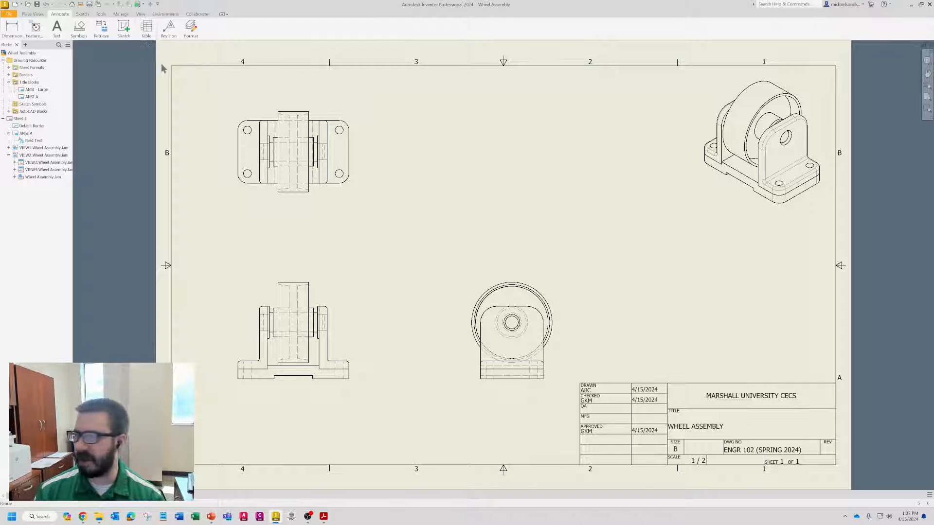
click(35, 29)
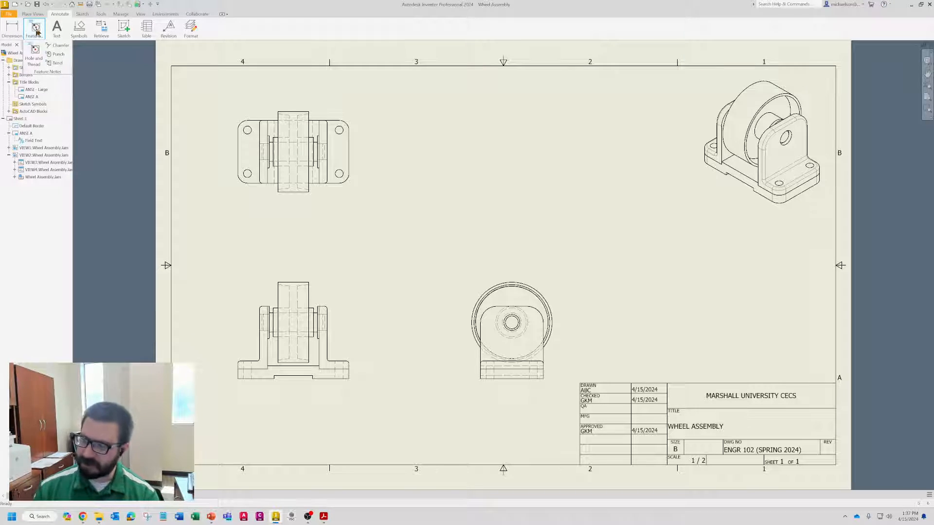
click(79, 29)
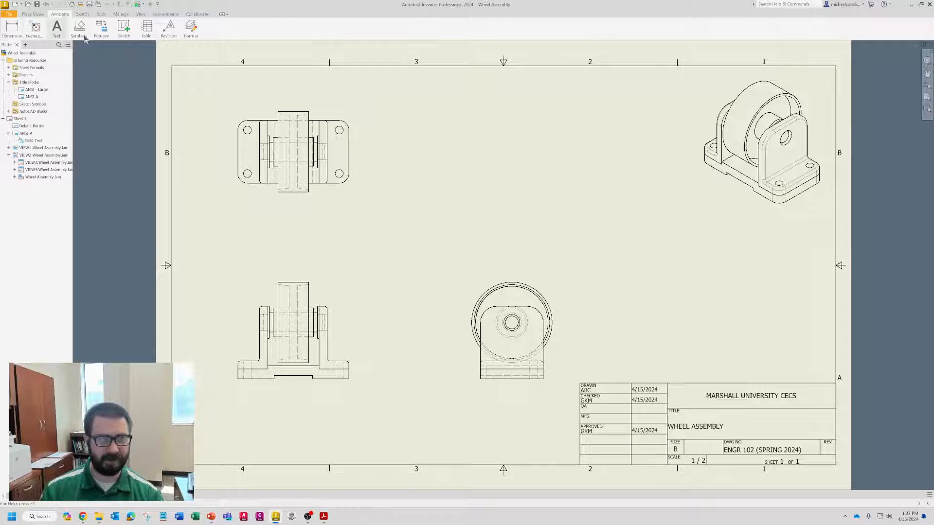
mouse_move(7, 33)
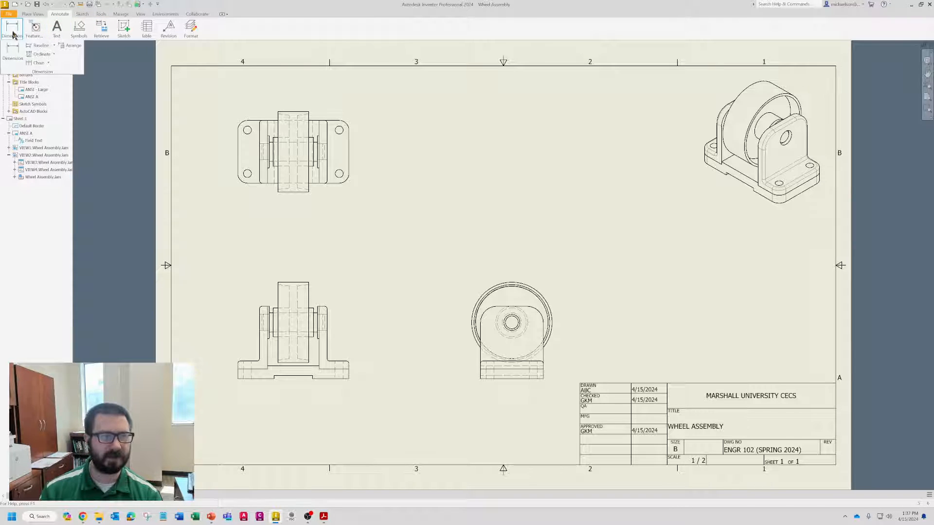
click(21, 58)
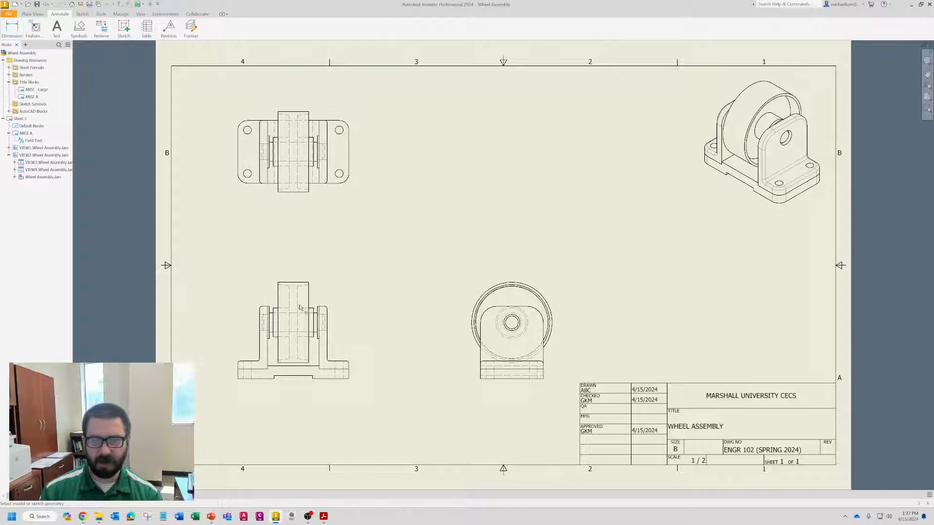
scroll(307, 311, up, 3)
scroll(307, 313, up, 2)
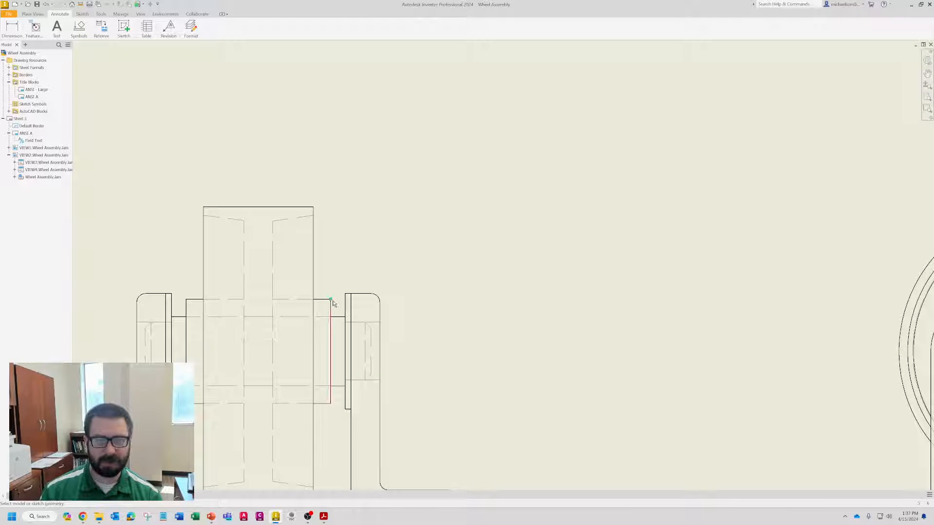
click(320, 309)
click(345, 309)
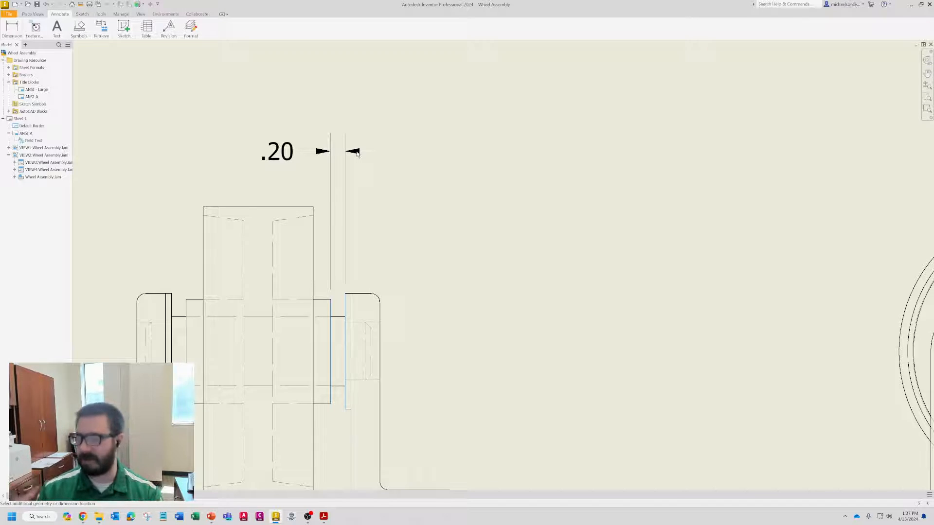
key(Escape)
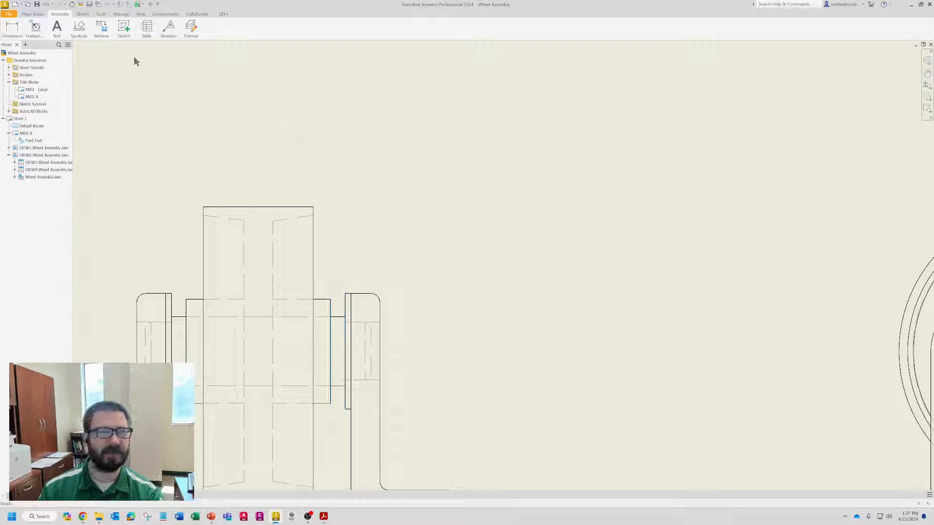
- Set the drawing's active standard to Default Standard (ANSI mm) in the document settings and apply it
click(104, 15)
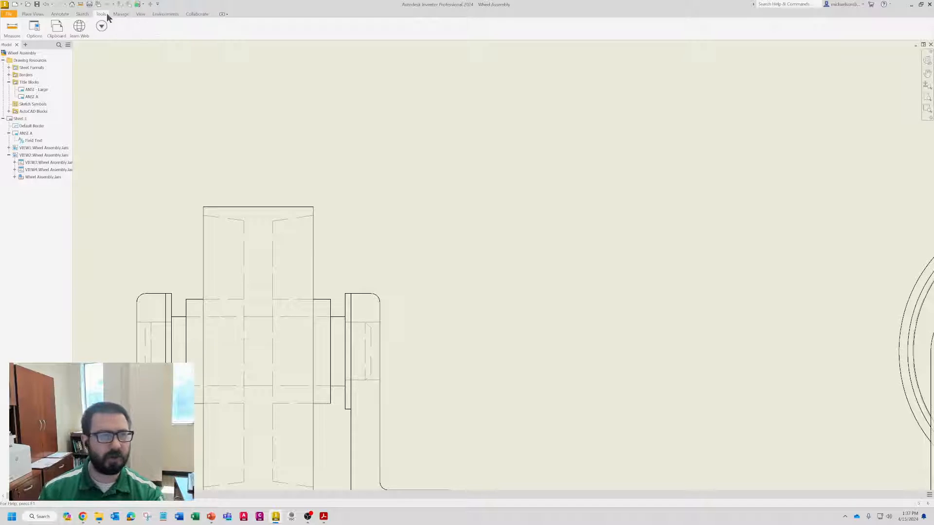
click(38, 38)
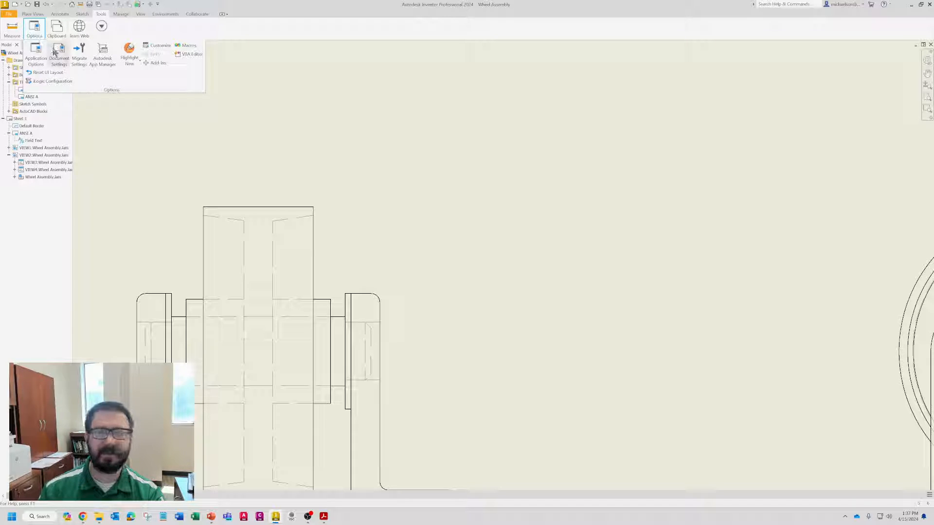
click(55, 52)
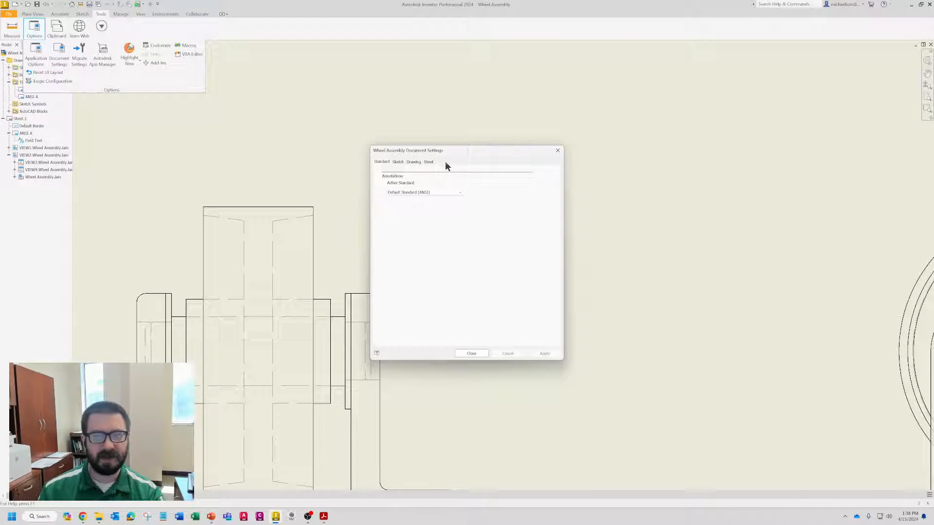
click(460, 194)
click(419, 198)
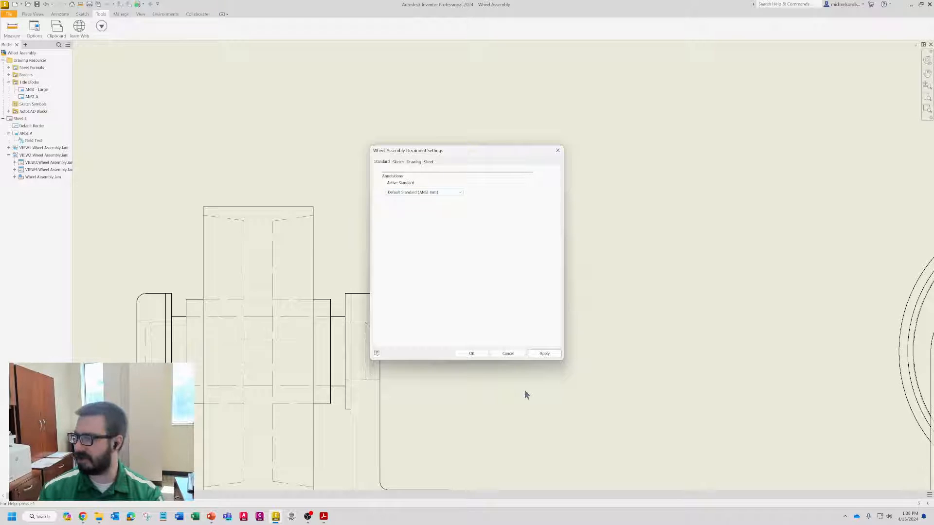
click(545, 354)
click(471, 353)
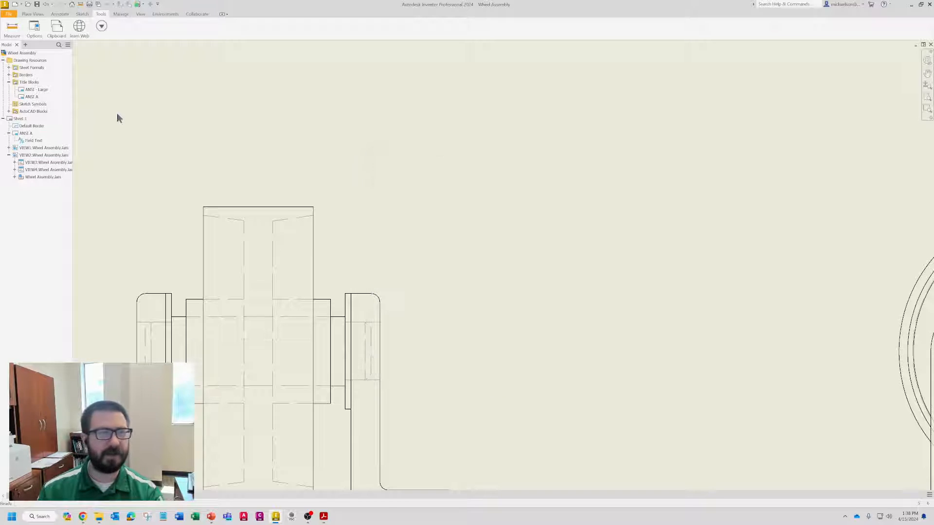
- Dimension the gap between the wheel hub and the right bracket in the front view, placing the dimension above the wheel
scroll(22, 29, up, 2)
mouse_move(13, 29)
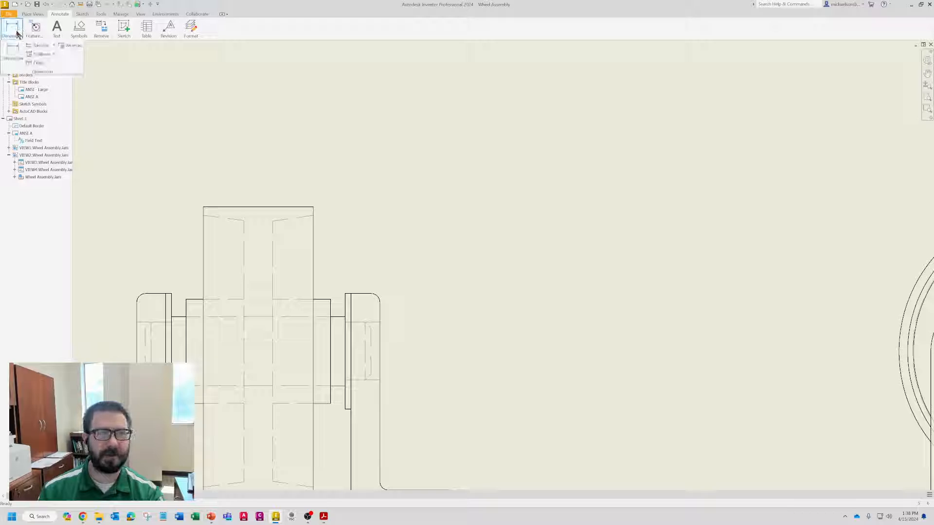
click(13, 51)
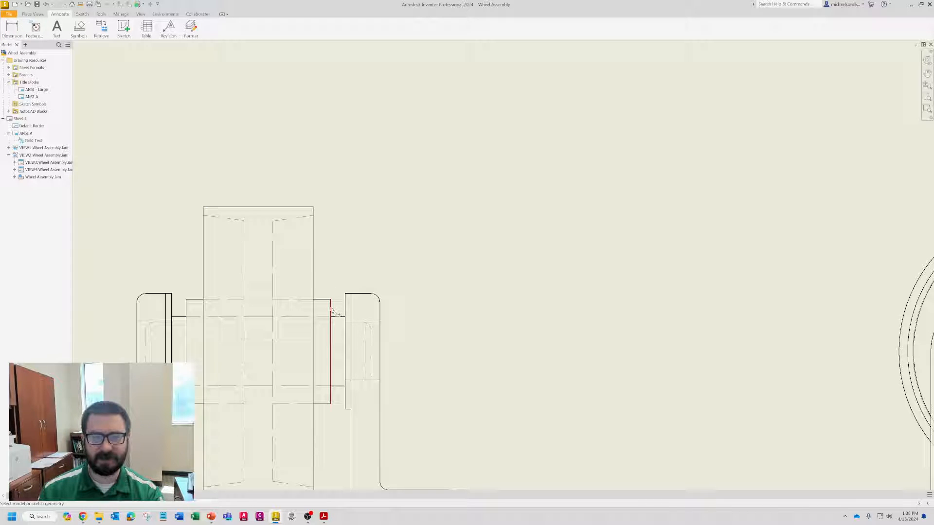
click(331, 313)
click(347, 307)
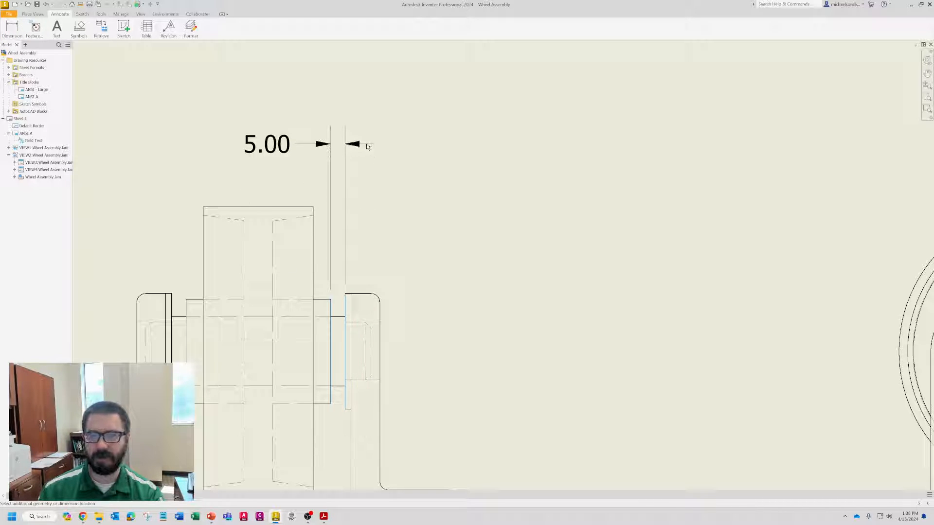
click(323, 160)
click(246, 171)
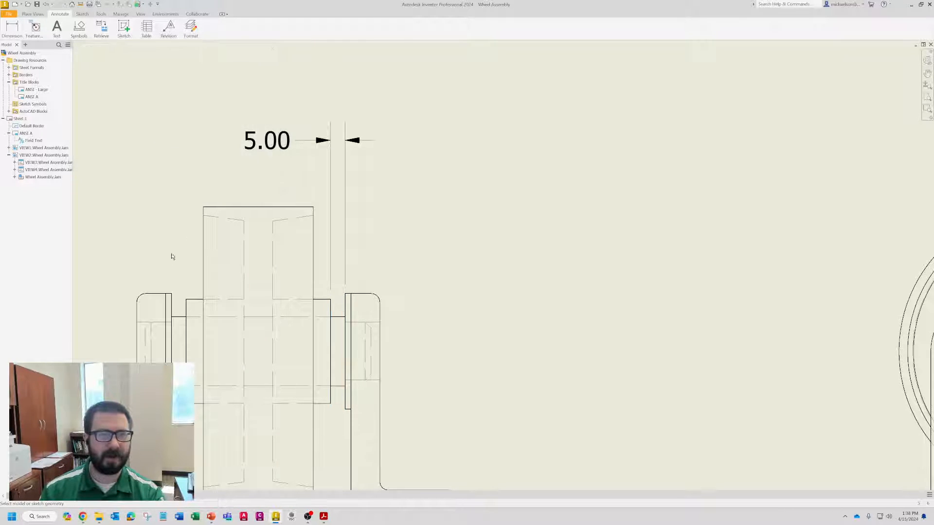
- Dimension the gap between the wheel hub and the left bracket, aligned with the right gap's dimension
click(186, 311)
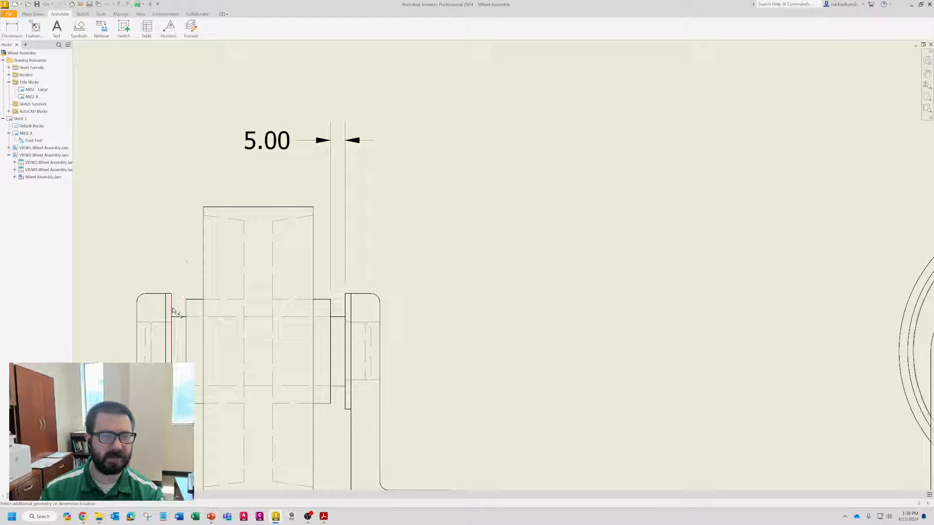
click(172, 311)
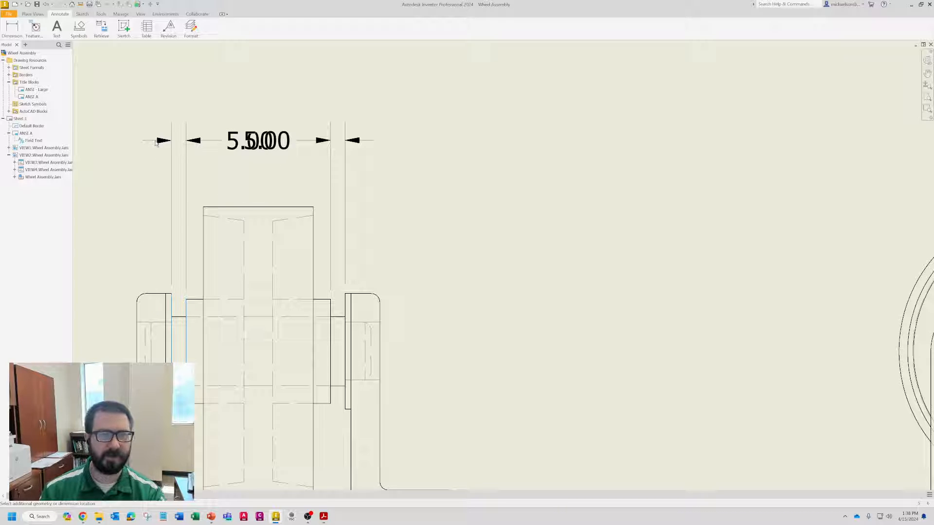
click(156, 142)
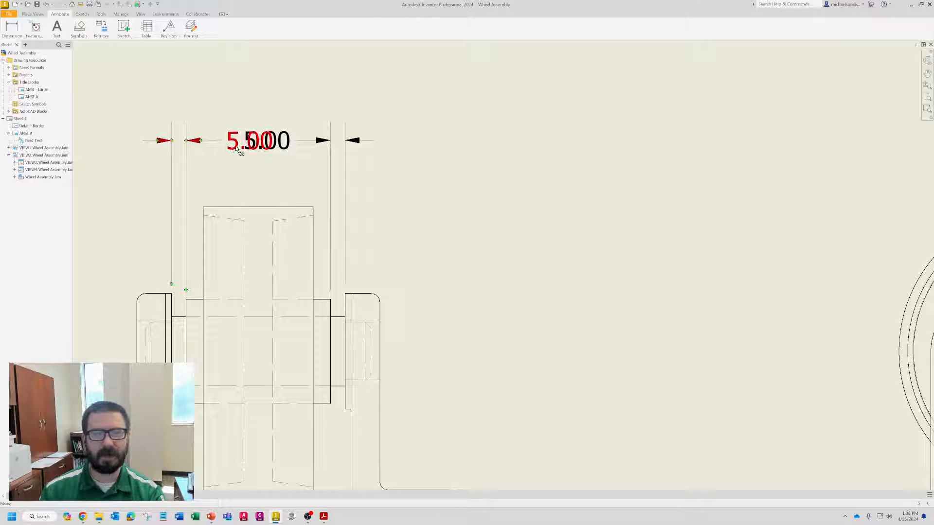
- Move the text of both gap dimensions outward, so each sits outside its extension lines
drag(237, 149, 113, 148)
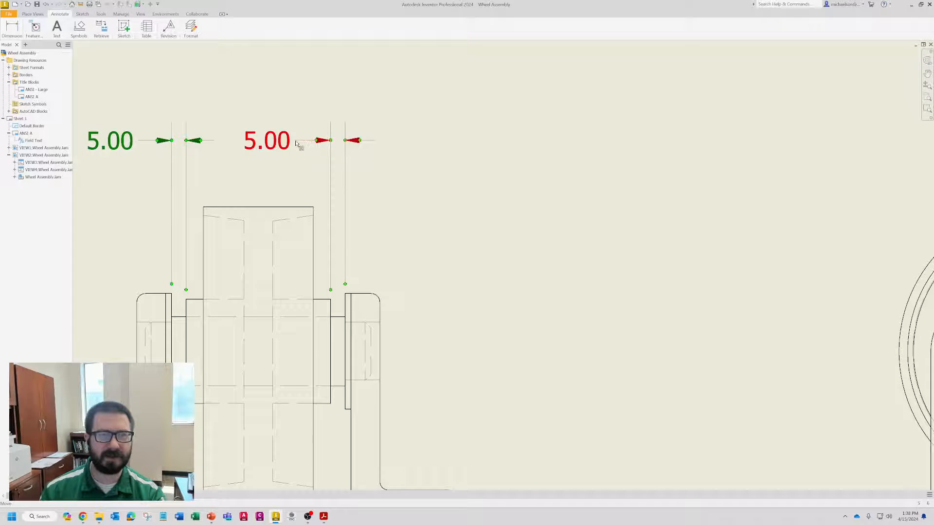
mouse_move(297, 146)
mouse_down()
mouse_move(372, 152)
mouse_move(411, 144)
mouse_up()
scroll(323, 244, down, 4)
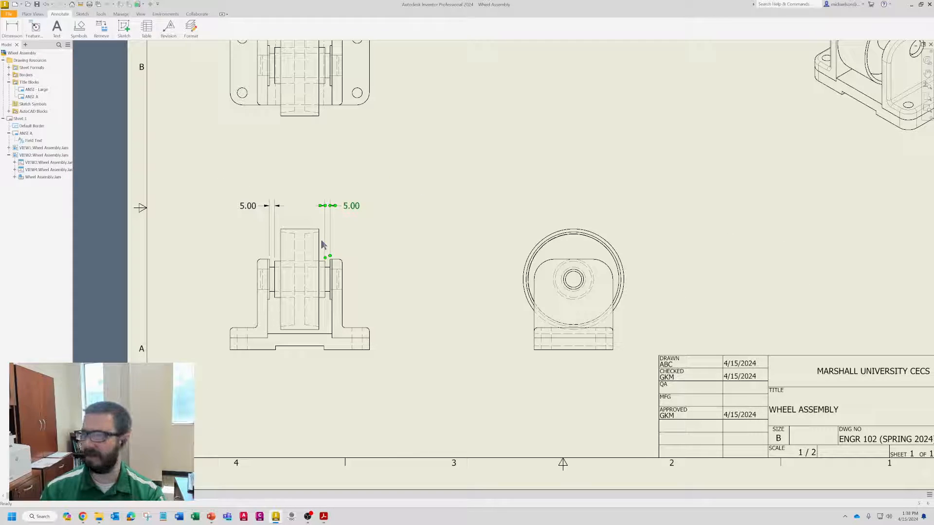
scroll(311, 267, down, 4)
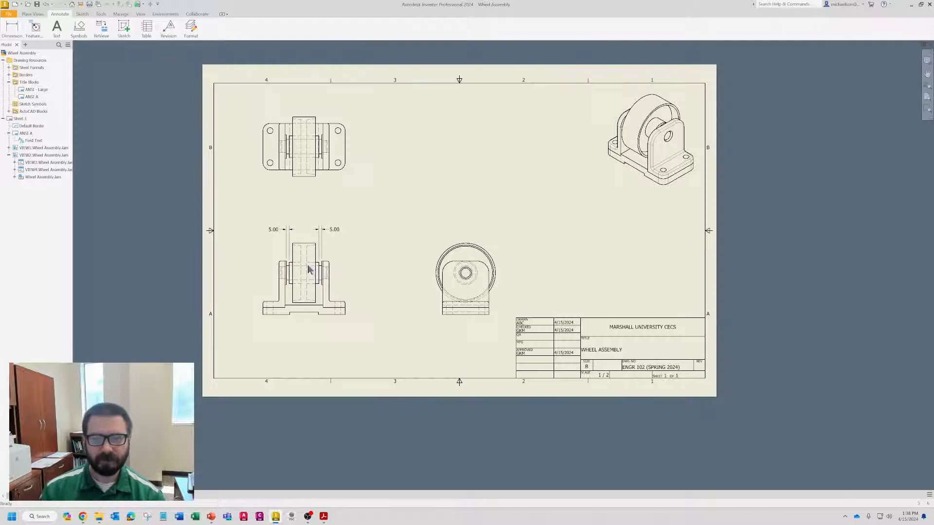
scroll(351, 280, up, 5)
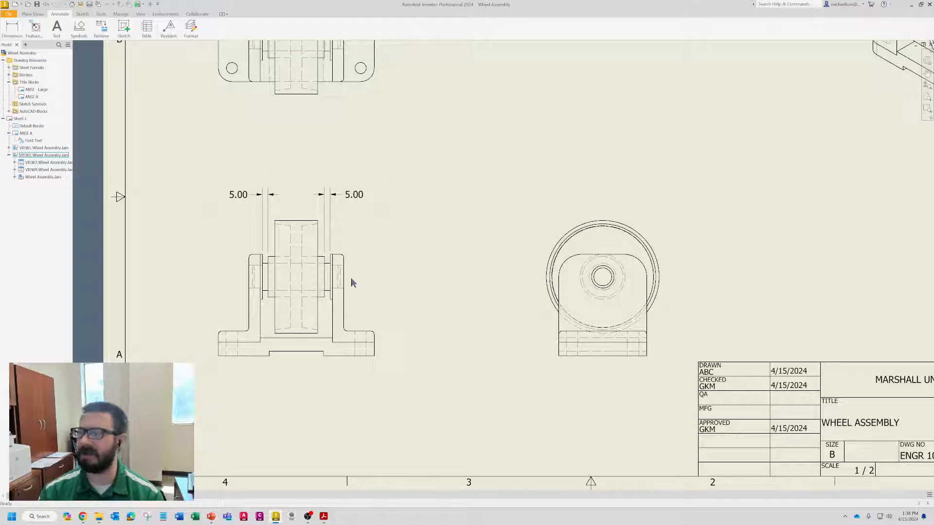
- Switch to the reference PDF in Acrobat and examine the assembly sheet's notes and the sheets before and after it
mouse_move(933, 141)
mouse_down()
mouse_move(746, 101)
mouse_move(578, 40)
mouse_up()
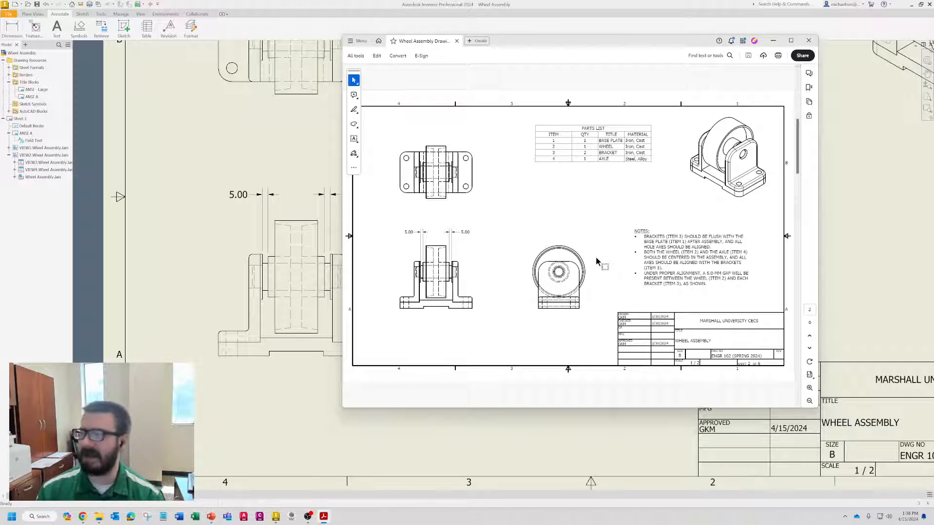
drag(614, 214, 760, 299)
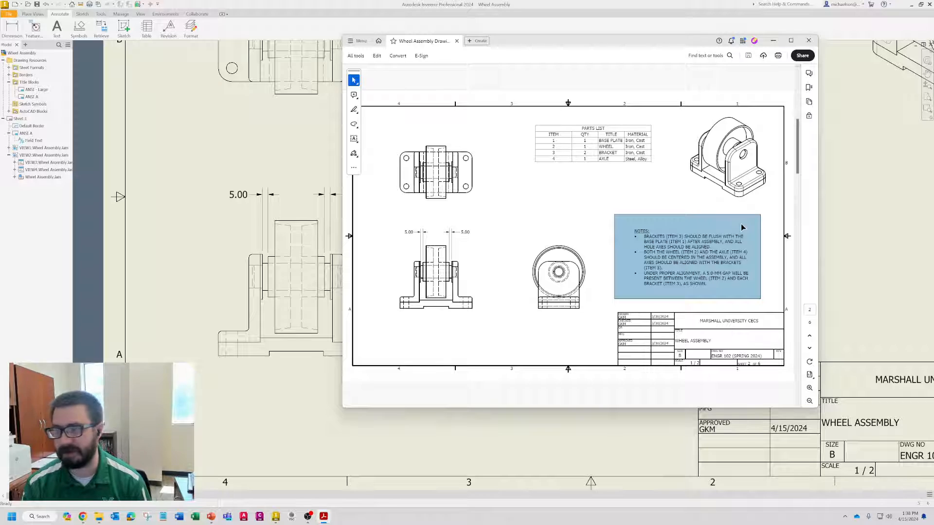
scroll(626, 256, down, 1)
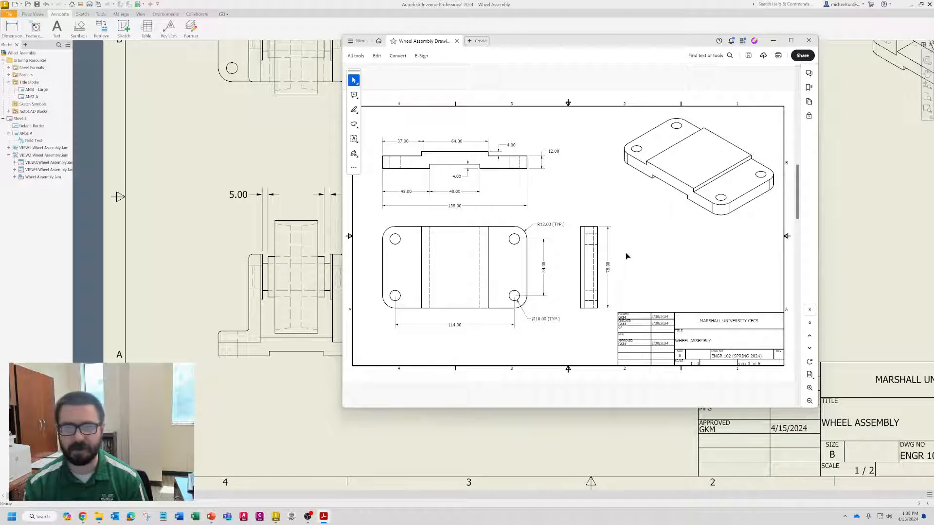
scroll(627, 256, up, 1)
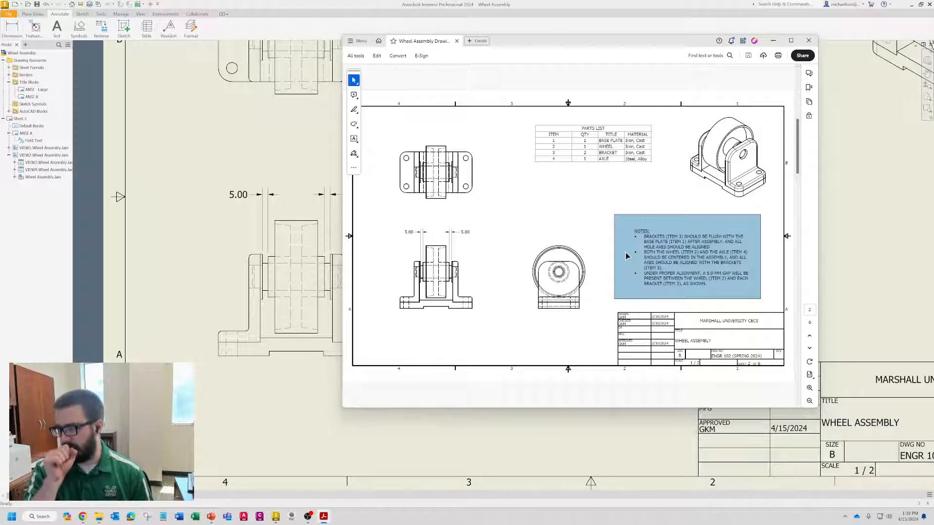
scroll(666, 330, up, 1)
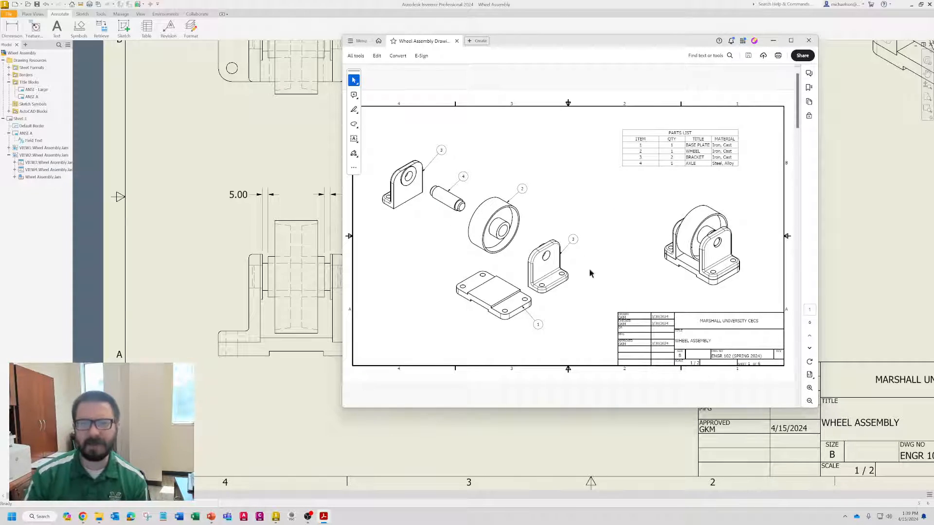
scroll(582, 271, down, 1)
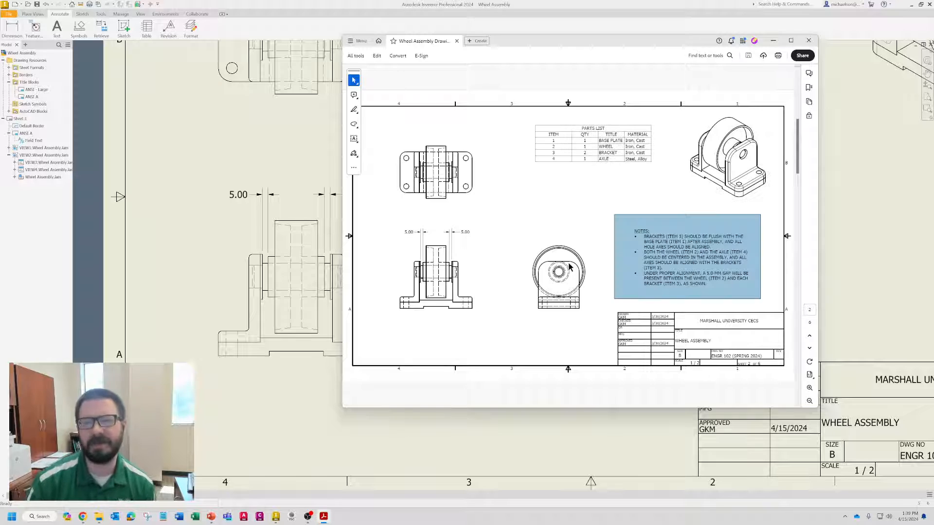
- Review the notes block on the reference PDF's assembly sheet and move the PDF window off the drawing
click(533, 184)
drag(626, 220, 761, 300)
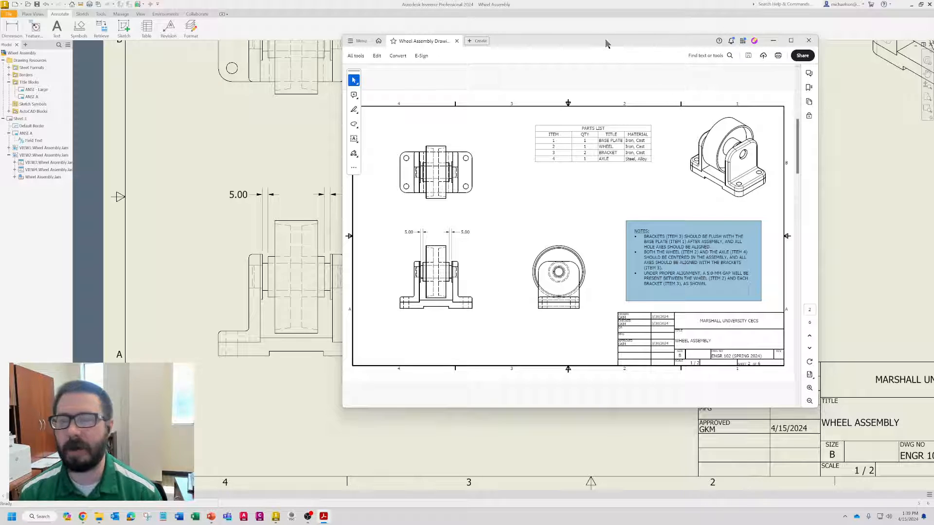
drag(605, 39, 933, 63)
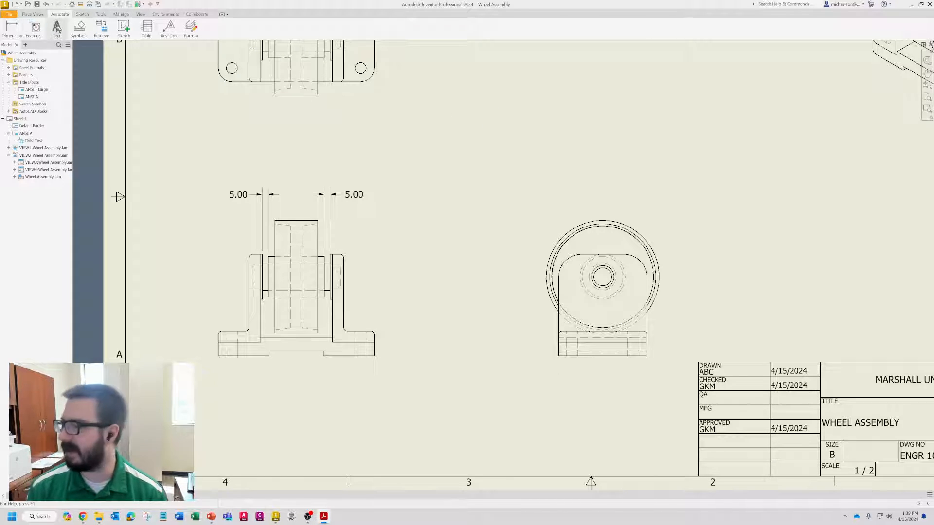
- Start a text note with its box drawn above the title block, between the side view and the sheet border
click(57, 28)
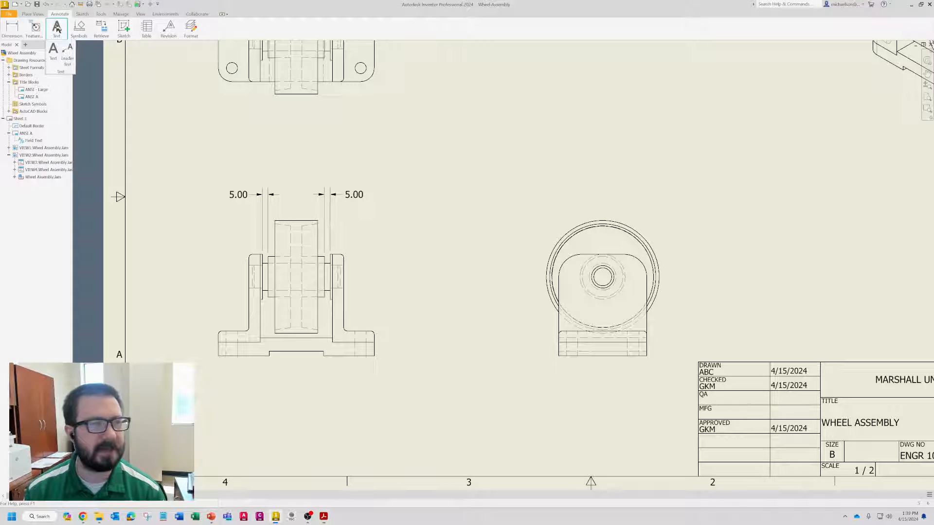
click(57, 61)
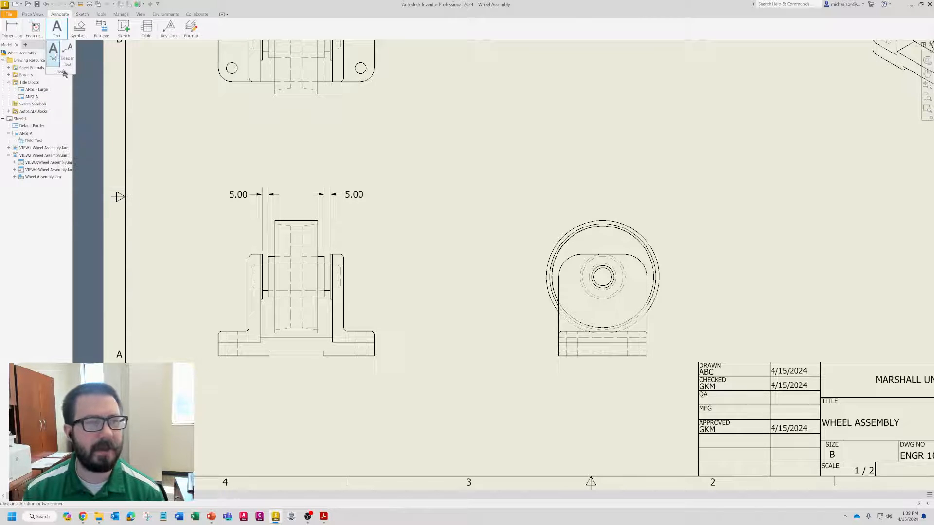
scroll(151, 217, down, 3)
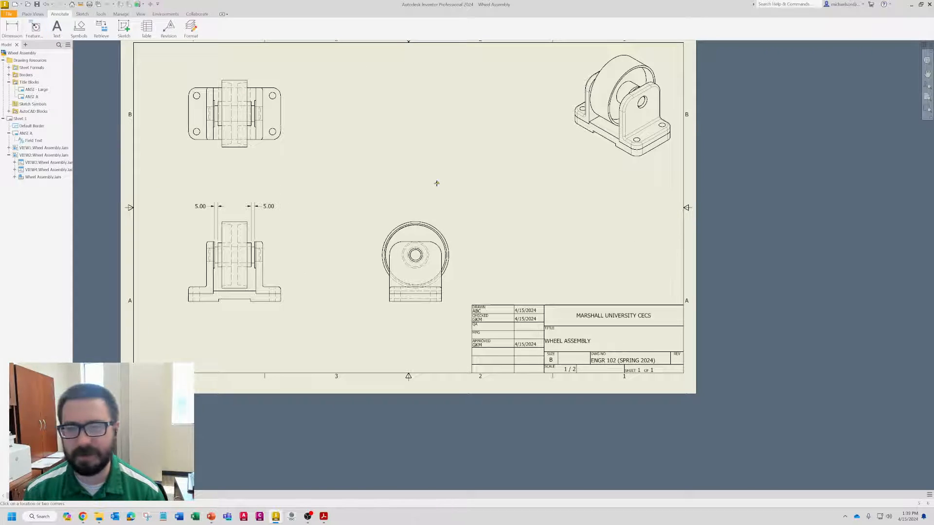
middle_drag(436, 184, 416, 223)
click(470, 242)
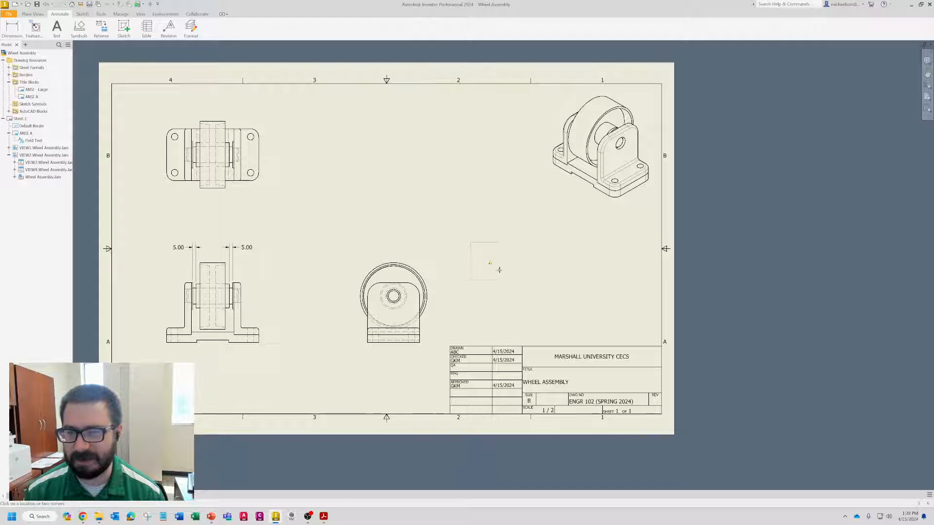
click(607, 316)
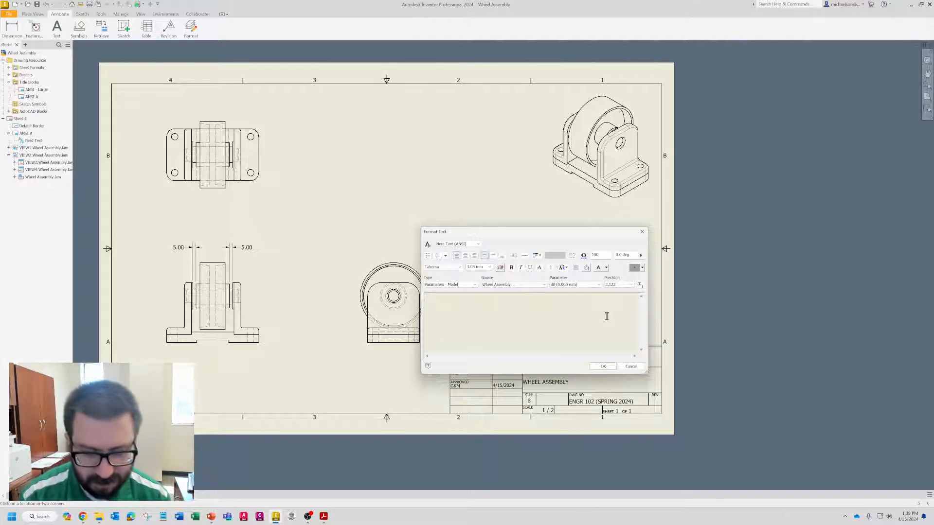
- Enter the heading "NOTES:" with the word underlined, and start a bulleted list on the line below
key(ctrl+u)
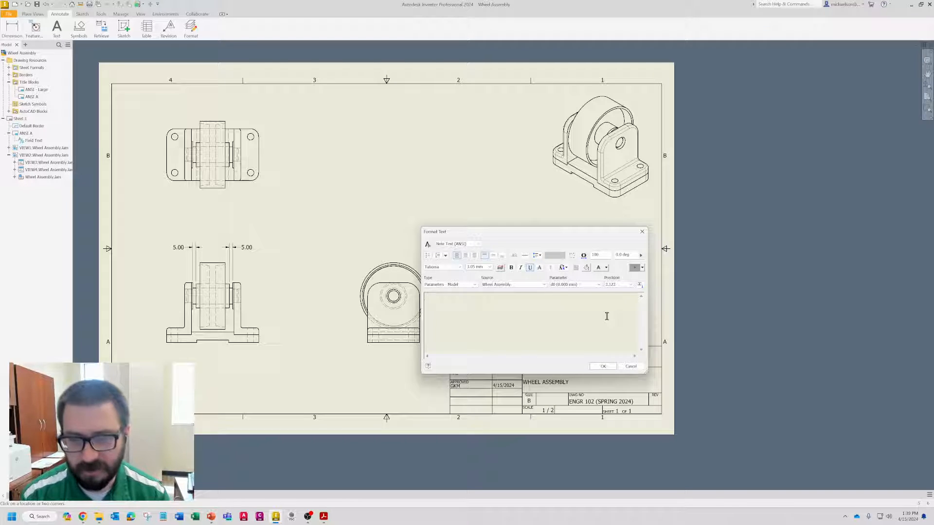
text(NOT)
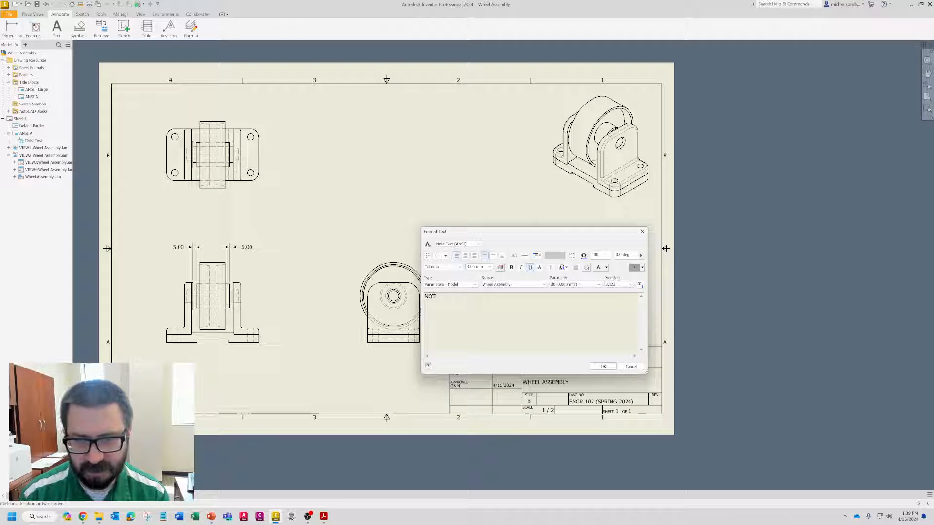
text(ES)
key(ctrl+u)
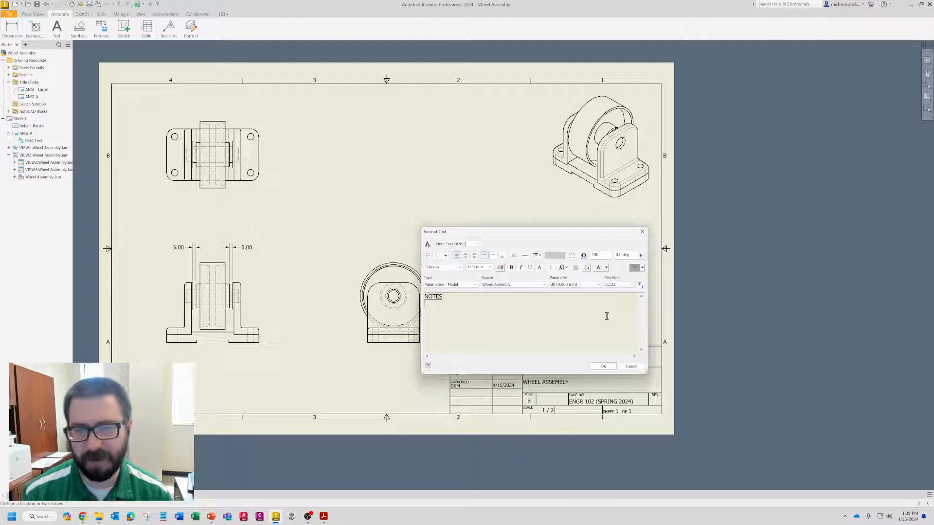
click(427, 255)
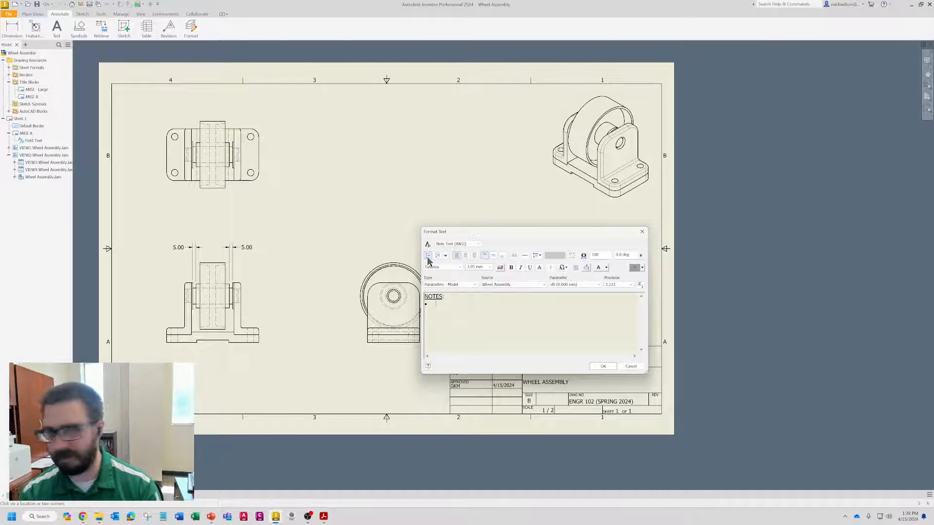
- Enter the reference's three bulleted notes on bracket flushness, wheel and axle centering, and the 5.0-MM gap, and finish the text note
text(BRACKETS)
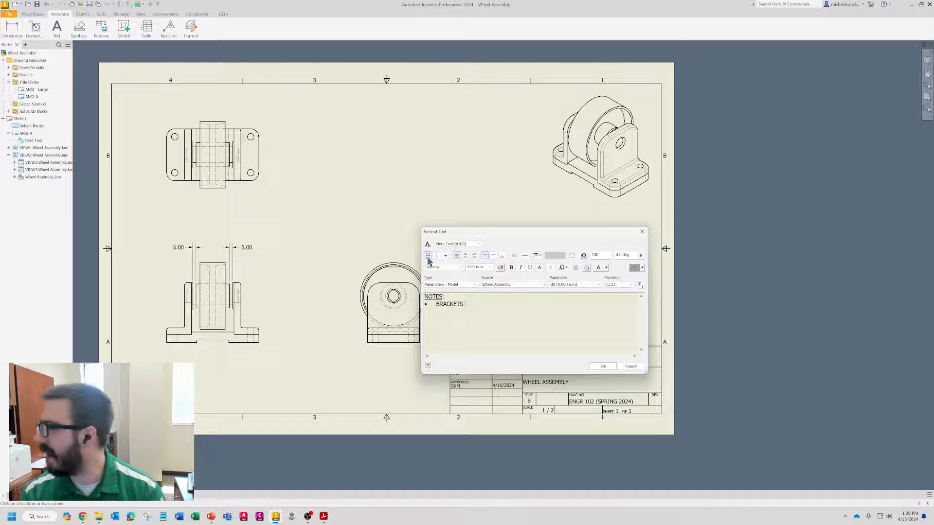
text( (ITEM)
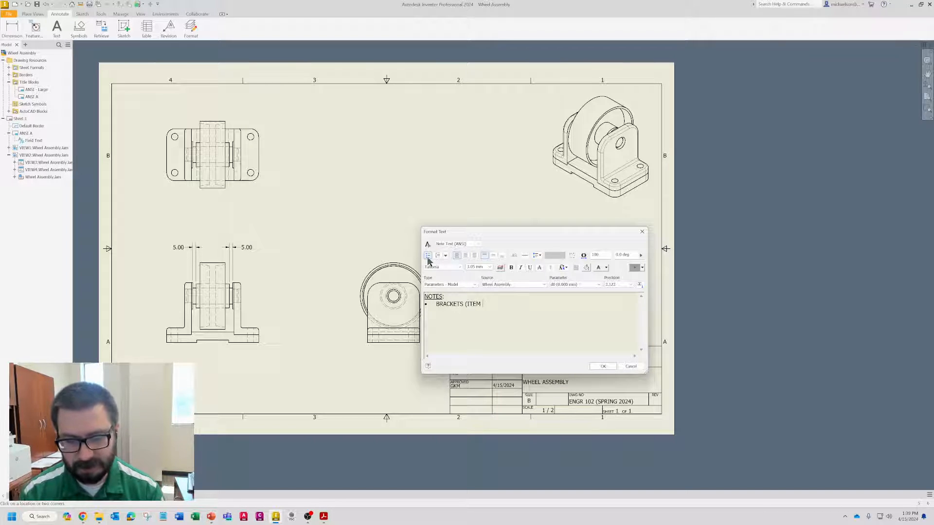
text( 3).)
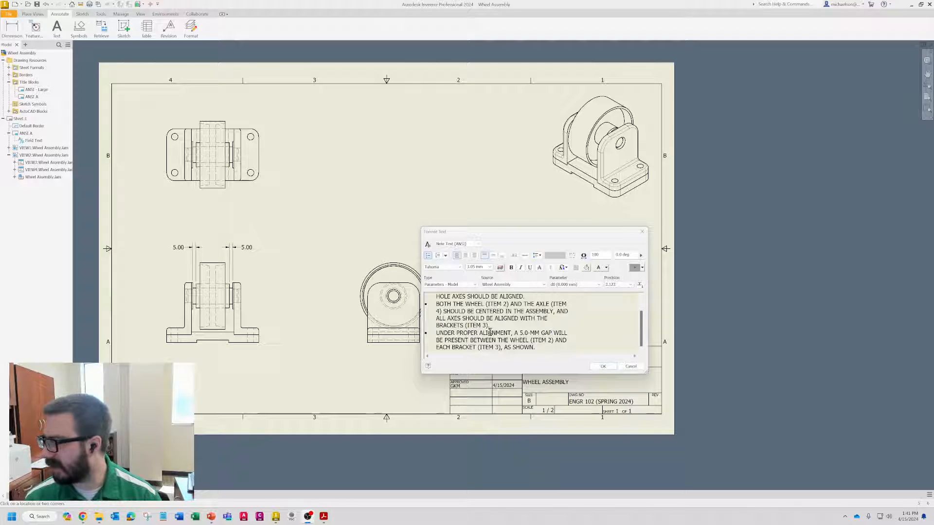
click(603, 366)
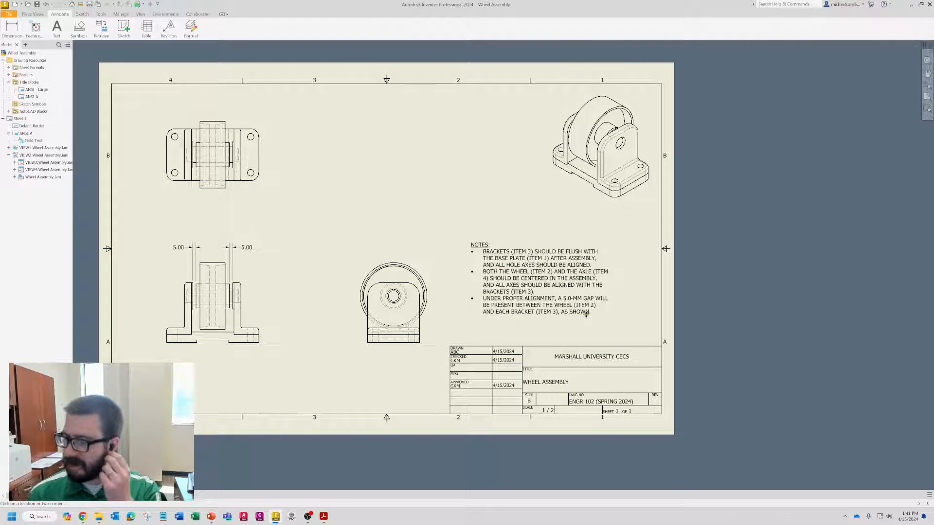
- Check the notes layout in the reference PDF in Acrobat, and widen and reposition the drawing's notes block to match its line breaks
click(323, 516)
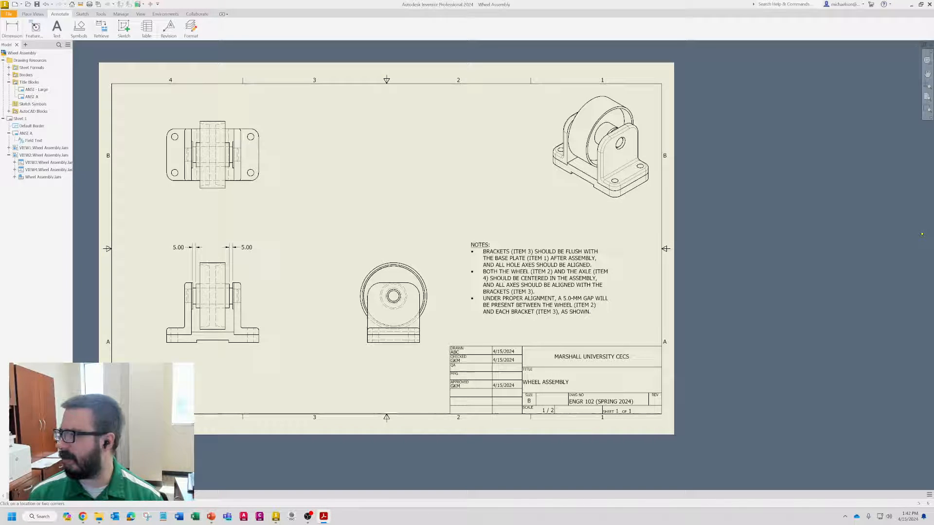
mouse_move(933, 87)
mouse_down()
mouse_move(379, 125)
mouse_move(239, 70)
mouse_move(235, 54)
mouse_up()
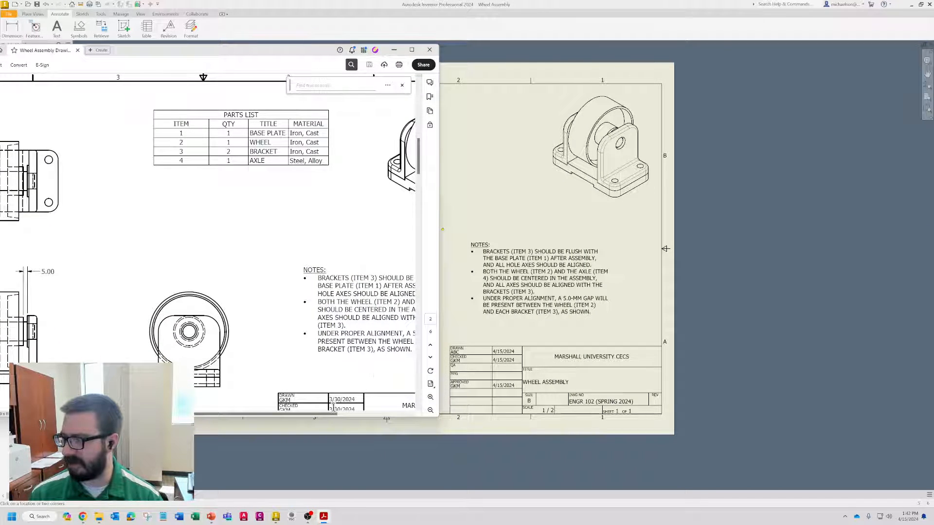
scroll(333, 408, right, 3)
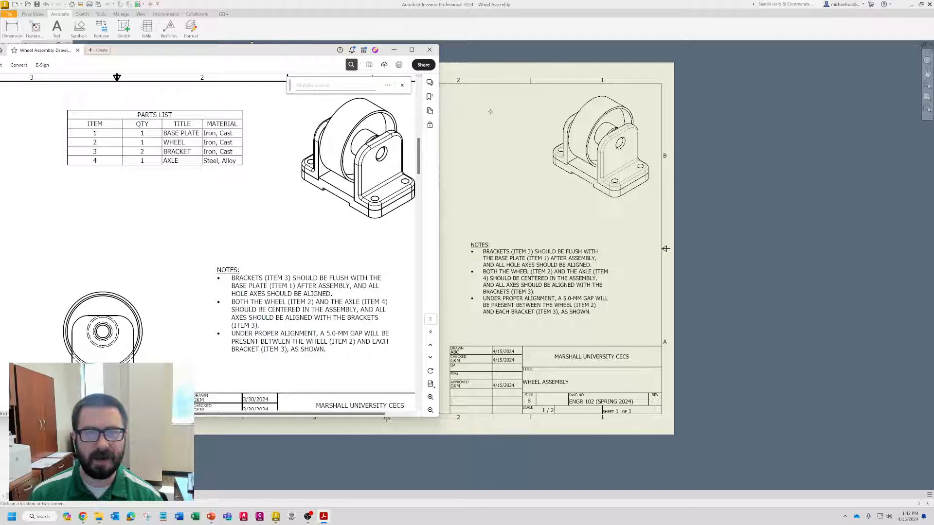
double_click(313, 50)
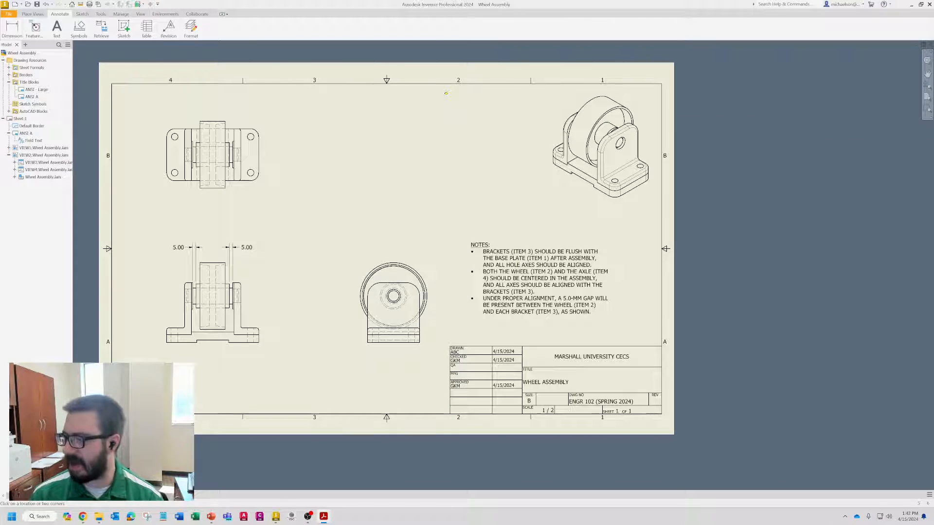
click(459, 217)
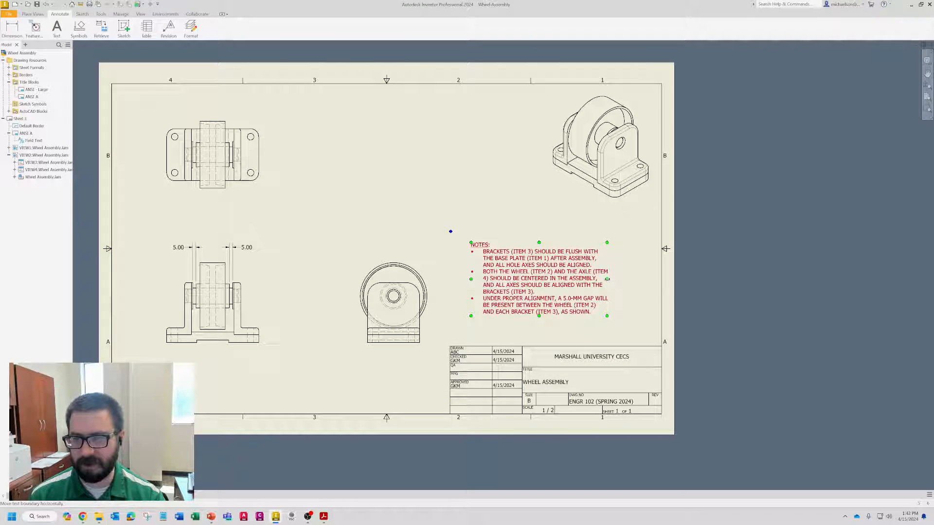
mouse_move(607, 278)
mouse_down()
mouse_move(626, 280)
mouse_move(616, 279)
mouse_up()
click(638, 320)
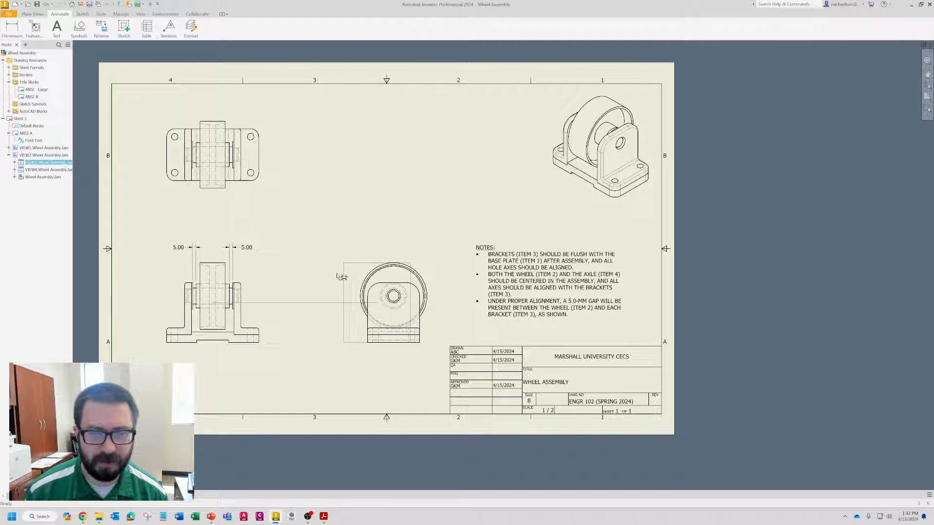
- Move the side view closer to the front view, and lower the top view slightly
drag(341, 276, 318, 276)
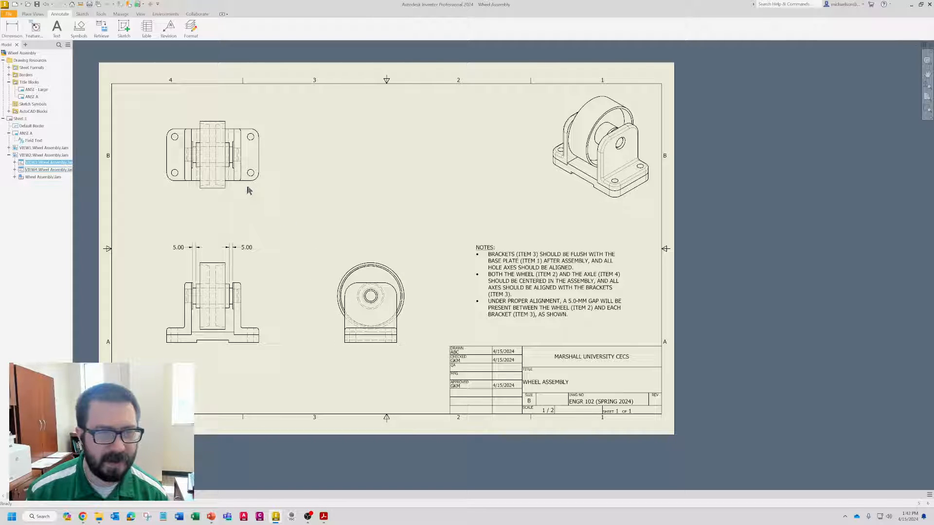
drag(247, 186, 330, 186)
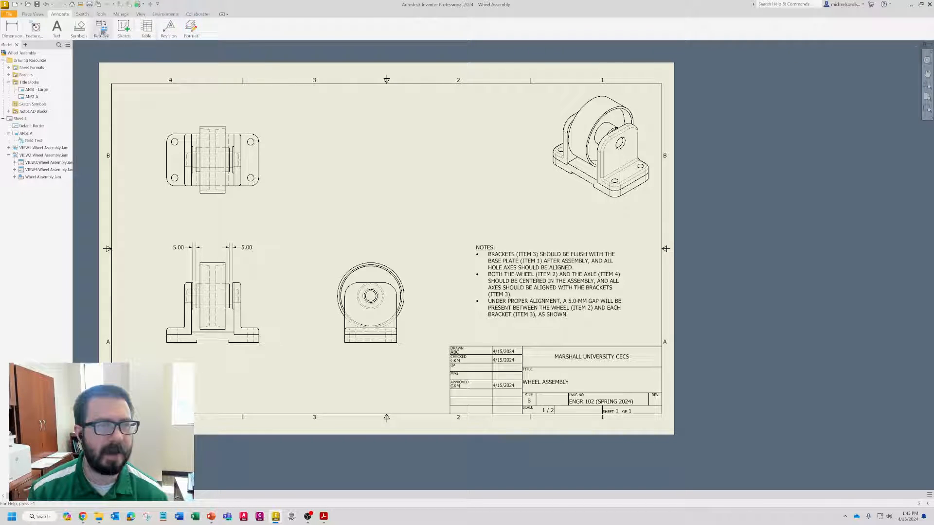
- Create a structured, first-level parts list from the isometric view, enabling the BOM view, and place it between the top and isometric views
click(145, 28)
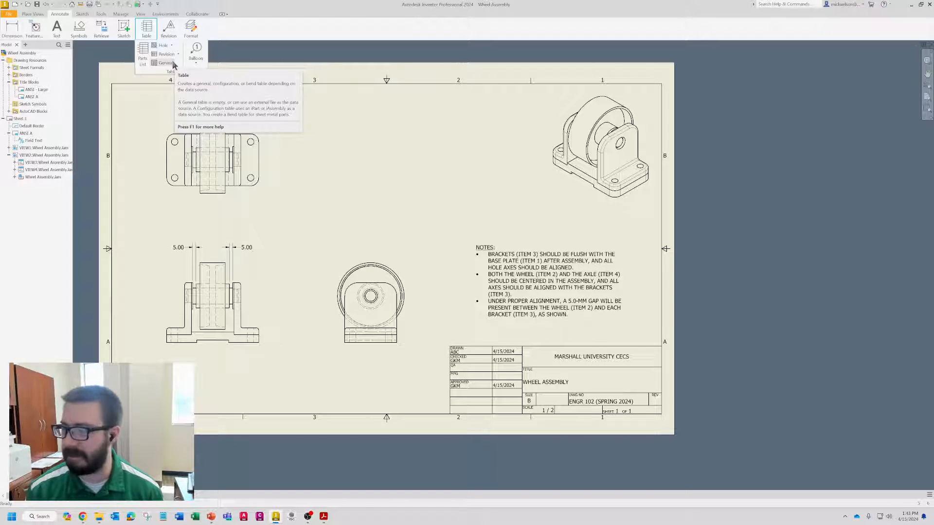
click(142, 58)
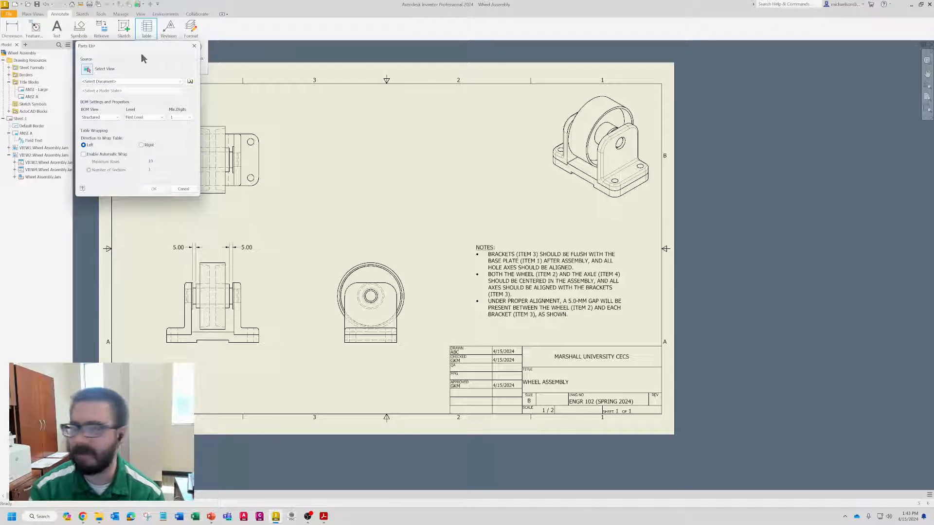
drag(144, 45, 311, 133)
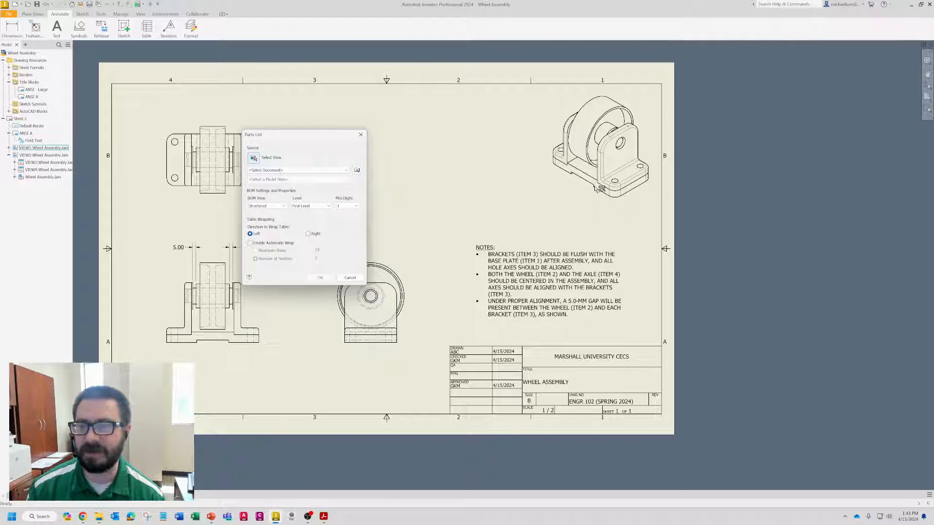
click(585, 194)
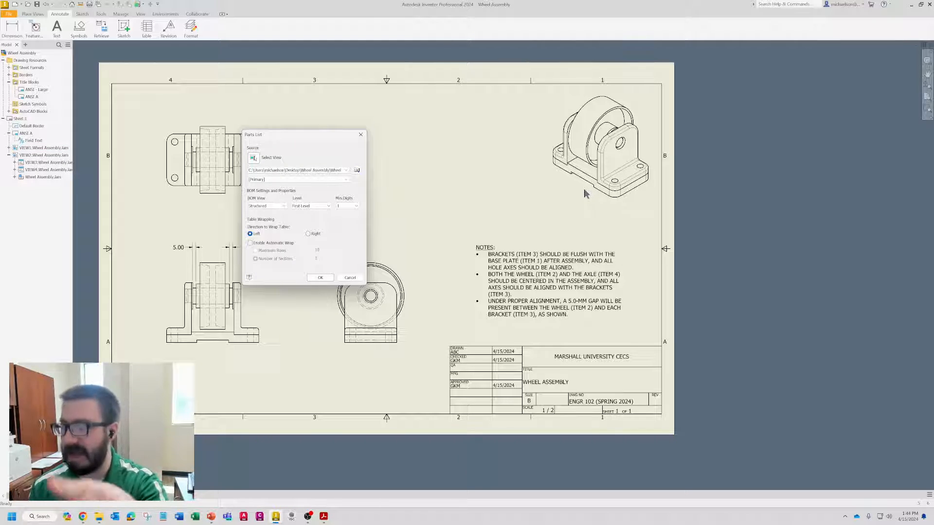
click(327, 278)
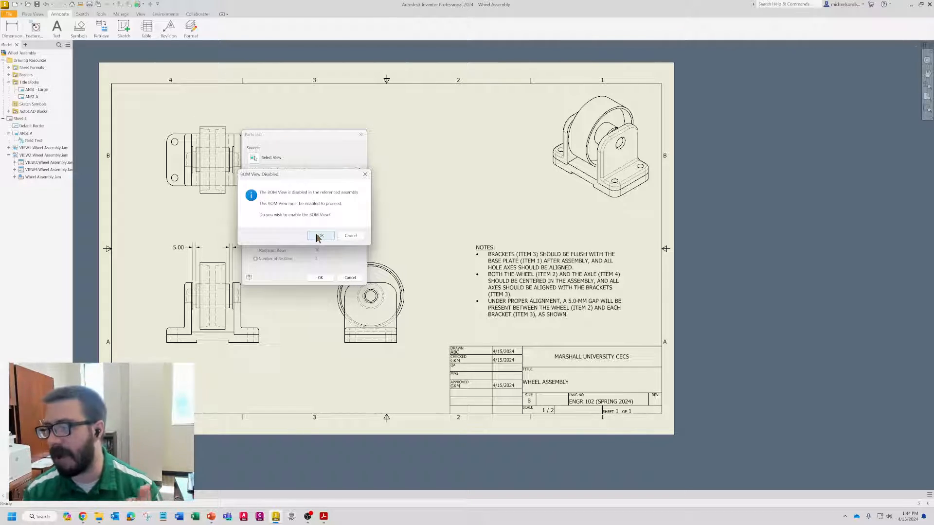
click(317, 237)
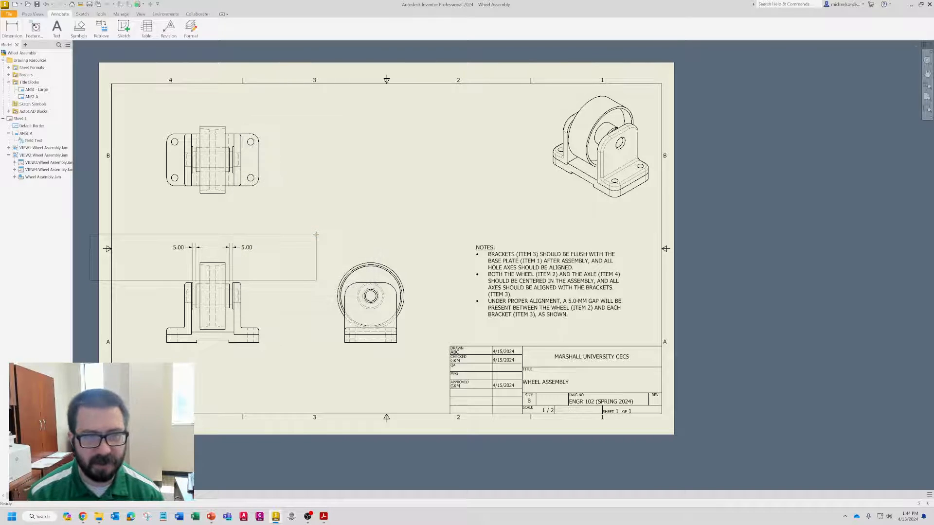
click(533, 117)
click(492, 307)
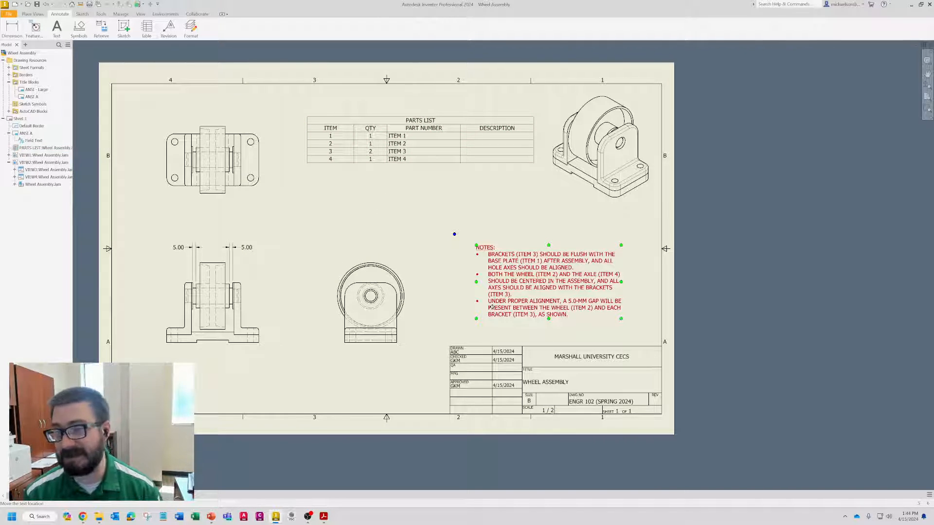
click(467, 329)
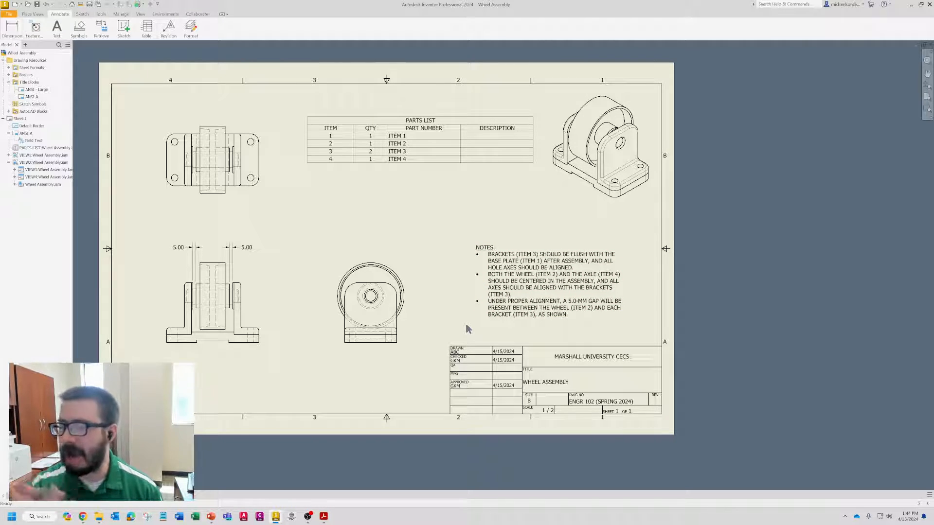
- Check the parts list columns in the reference PDF in Acrobat, and open the Inventor drawing's parts list for editing
click(323, 517)
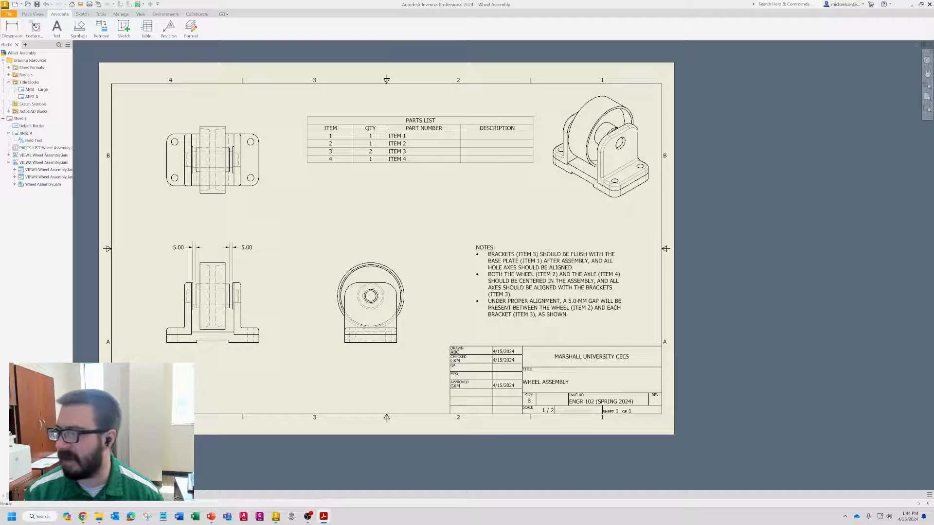
drag(933, 181, 514, 199)
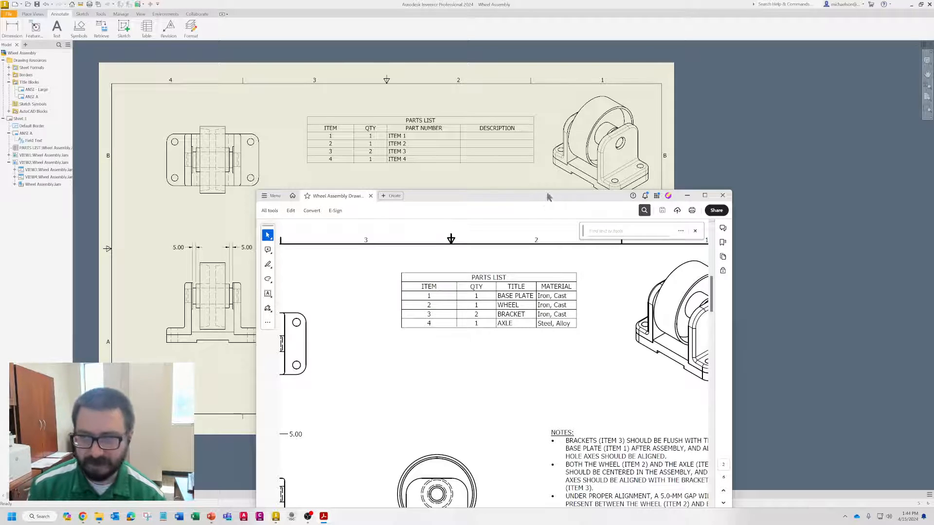
click(687, 195)
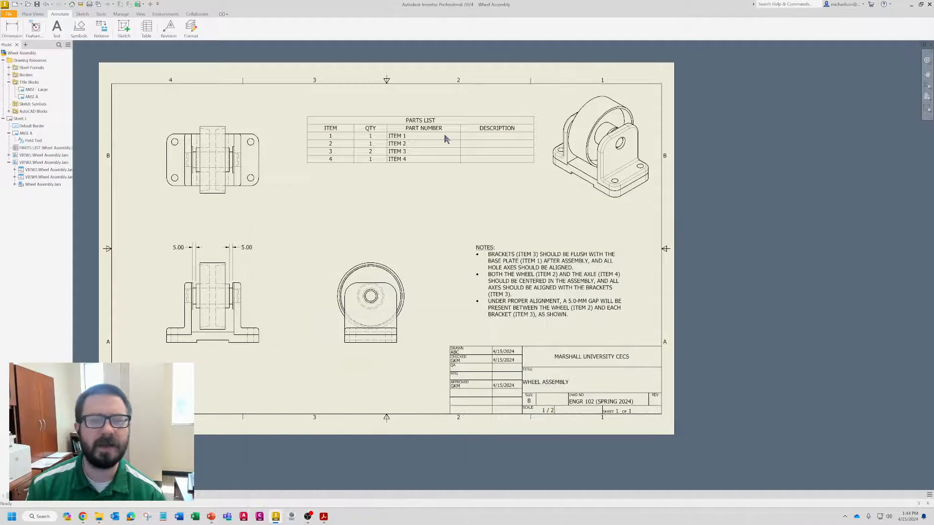
right_click(416, 125)
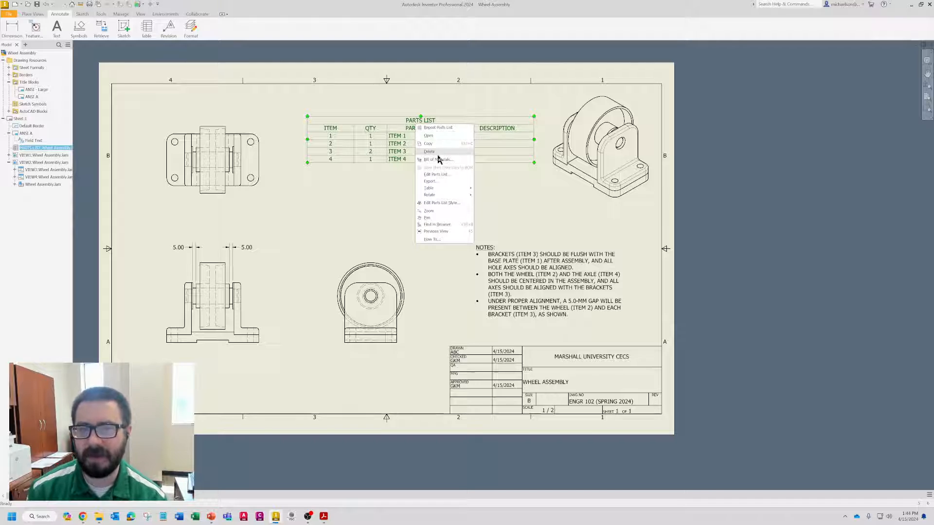
click(436, 173)
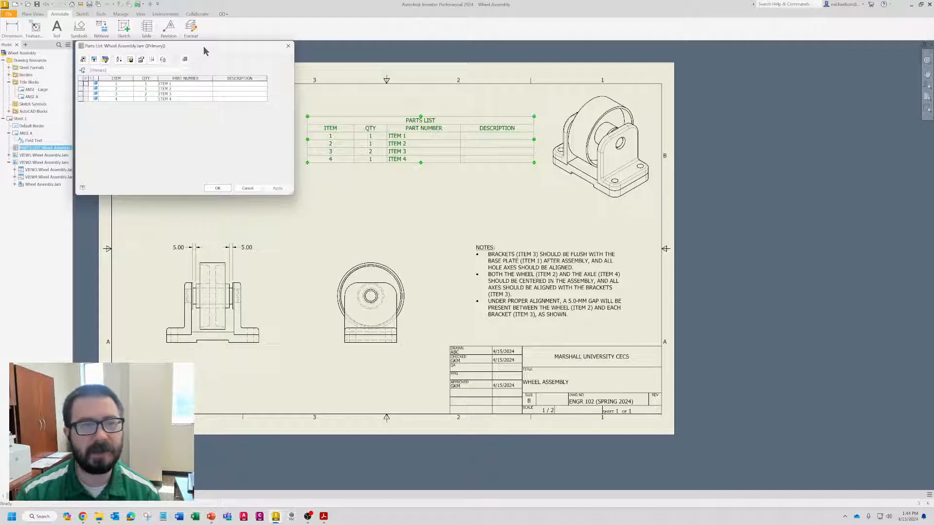
mouse_move(204, 51)
mouse_down()
mouse_move(497, 181)
mouse_move(489, 198)
mouse_up()
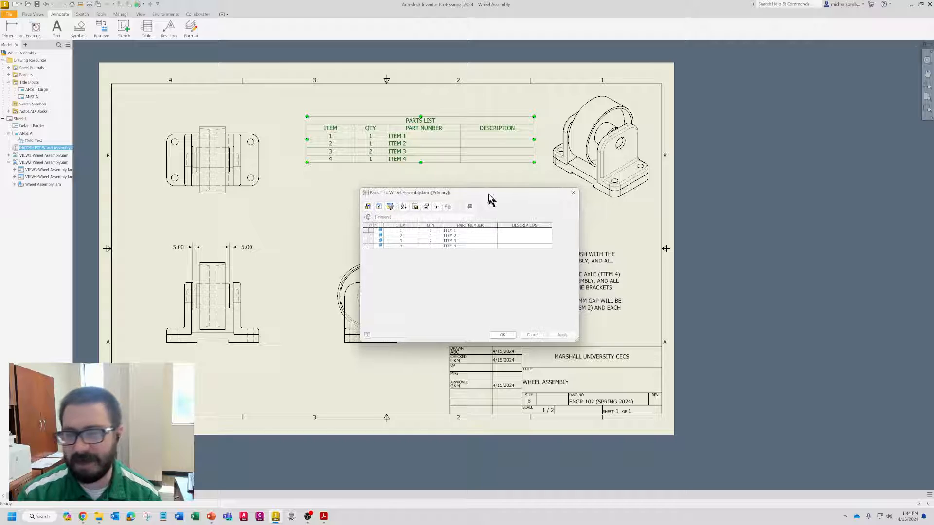
- Enter HERE IS A DESCRIPTION as the description of item 1 and apply it to the parts list
click(501, 230)
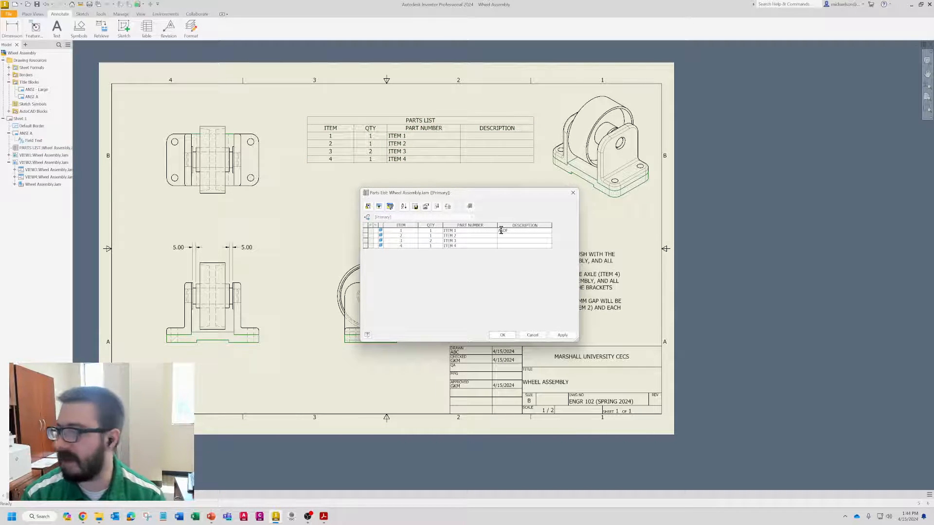
key(BackSpace)
key(BackSpace)
key(BackSpace)
key(BackSpace)
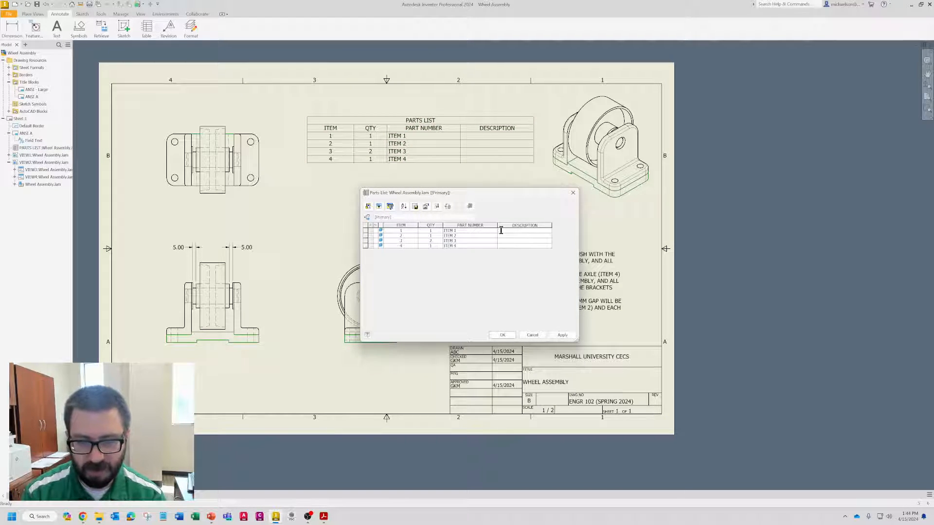
text(HERE)
key(Caps_Lock)
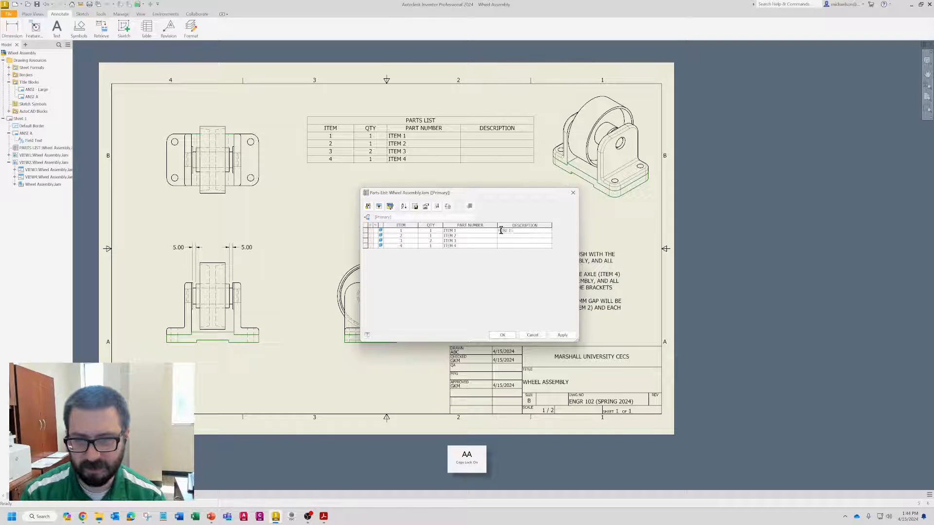
text(IS A DESCRIPTIO)
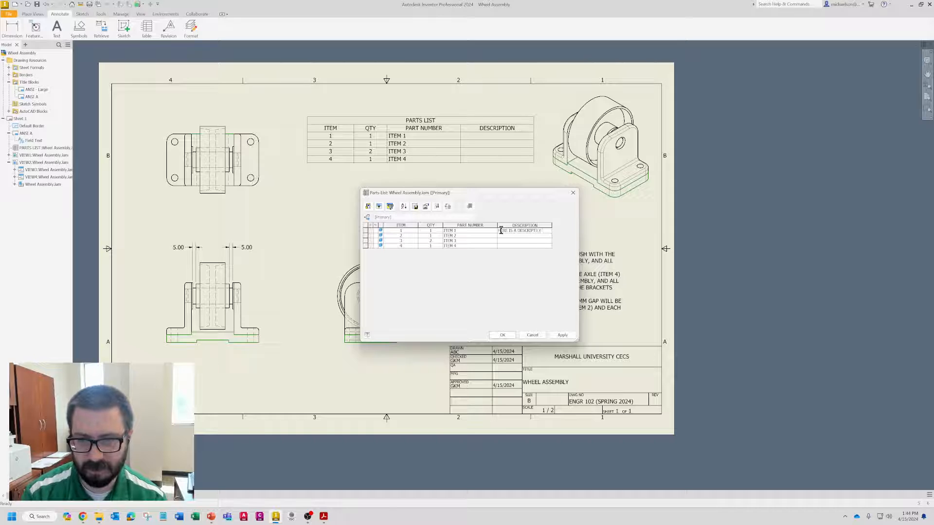
text(N)
click(554, 335)
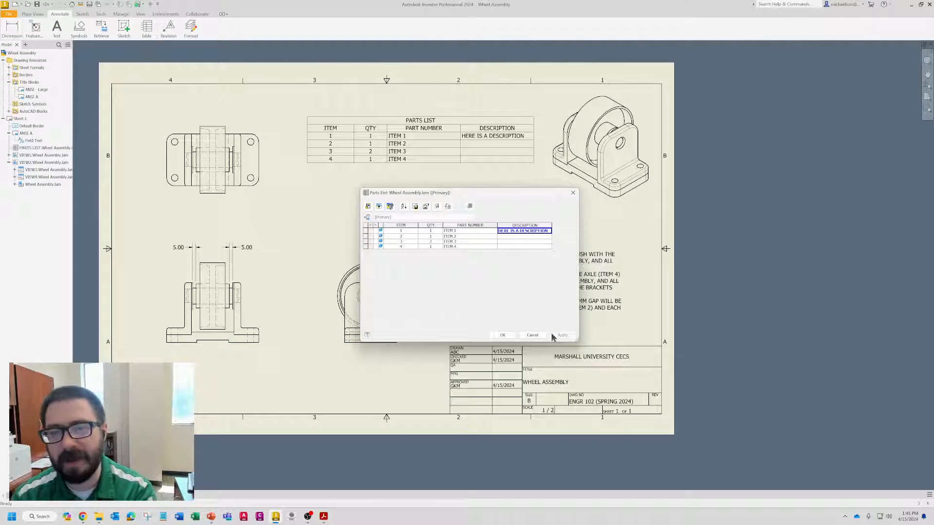
- Clear the description of item 1 and apply the change to the parts list
double_click(519, 232)
key(BackSpace)
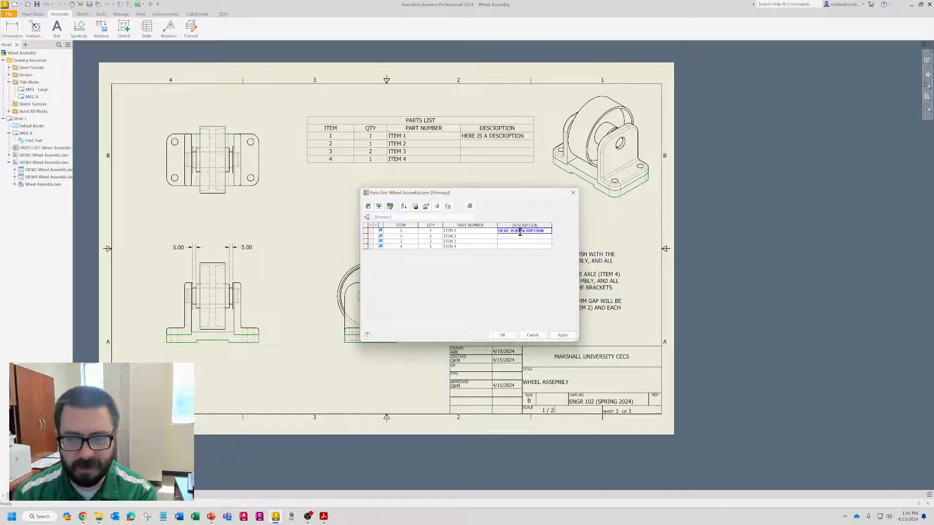
key(ctrl+a)
key(BackSpace)
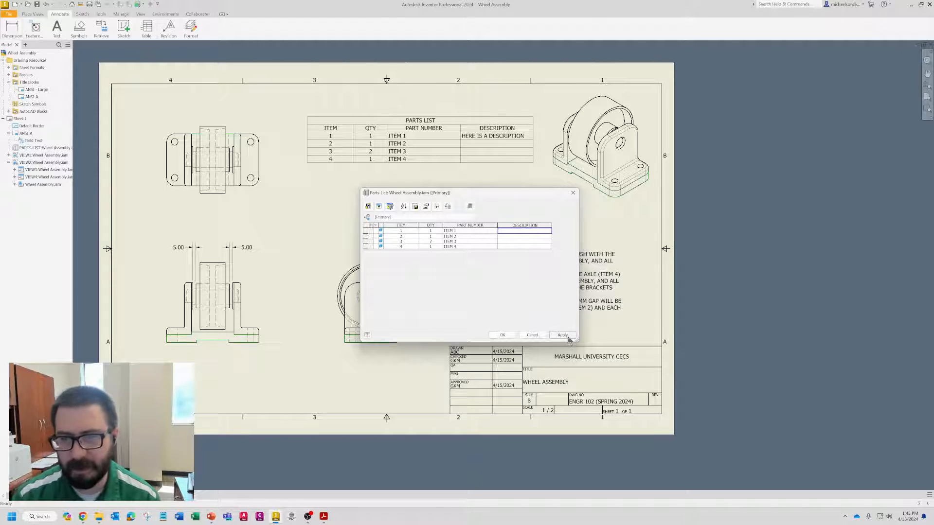
click(562, 335)
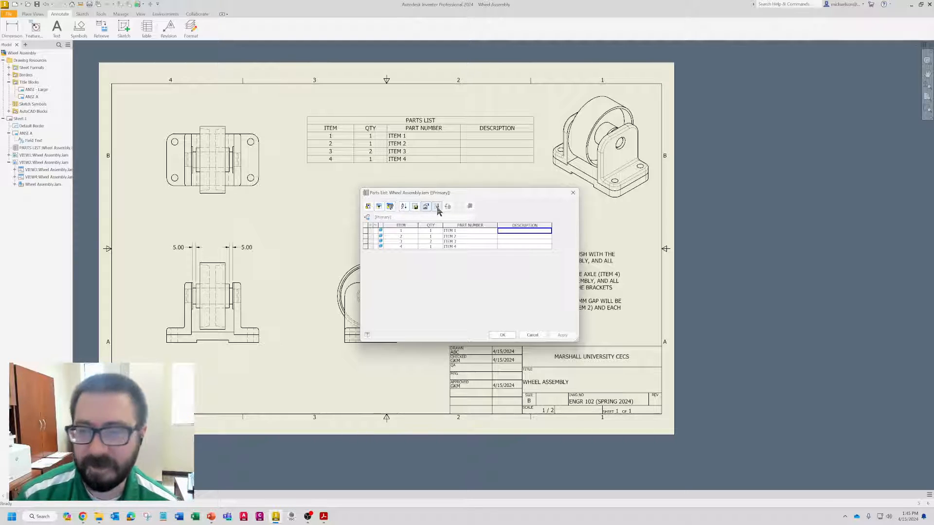
- Remove the PART NUMBER and DESCRIPTION properties from the parts list's selected columns
click(367, 207)
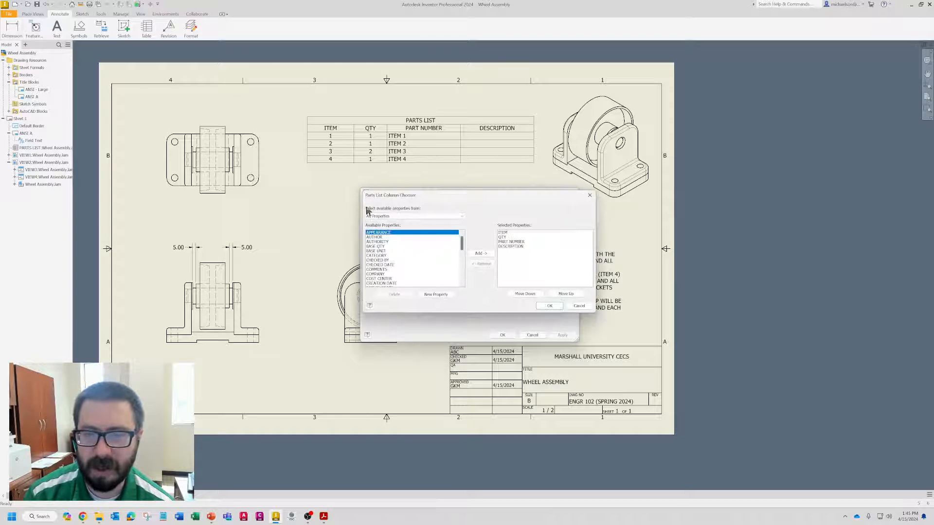
drag(486, 196, 289, 219)
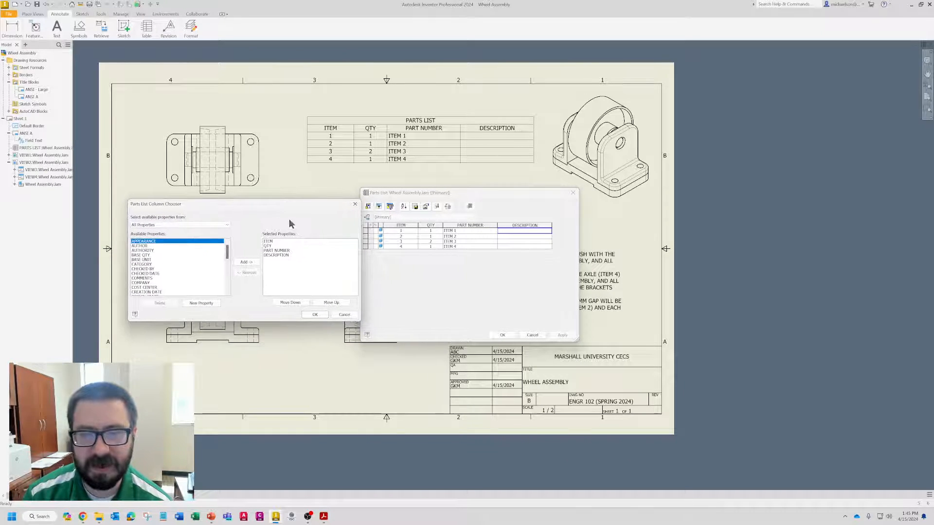
click(281, 251)
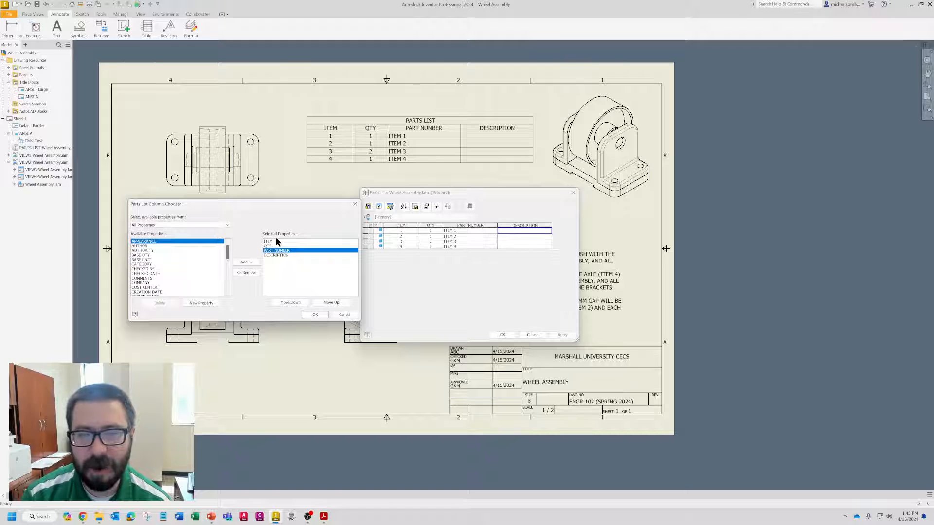
click(274, 242)
click(273, 246)
click(284, 250)
click(292, 256)
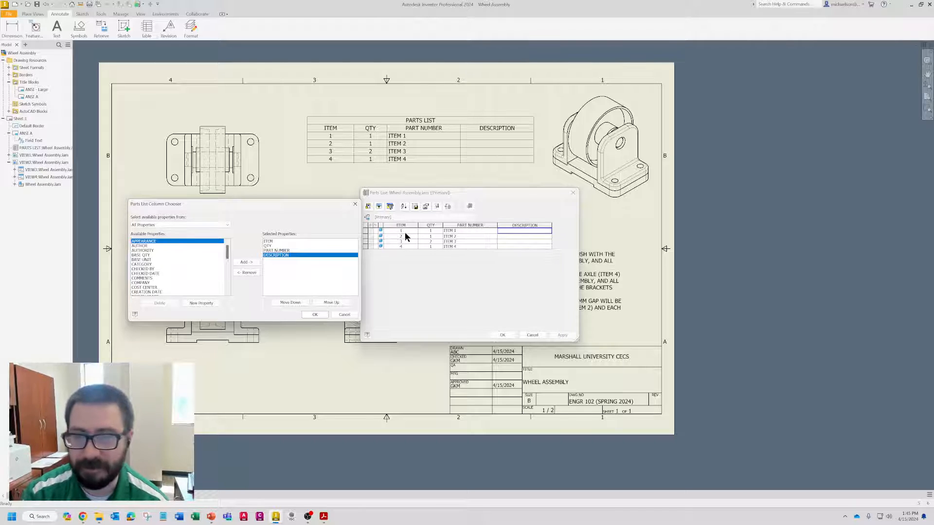
click(287, 250)
click(246, 272)
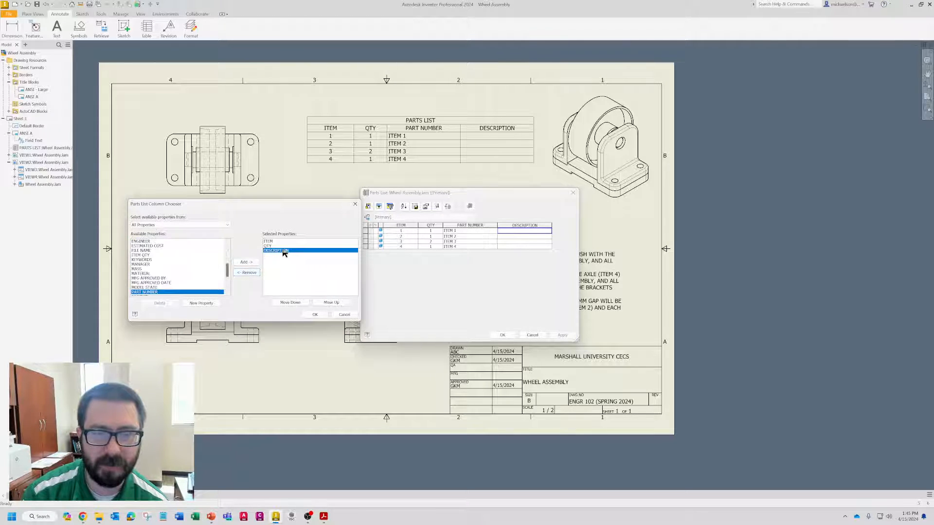
click(249, 272)
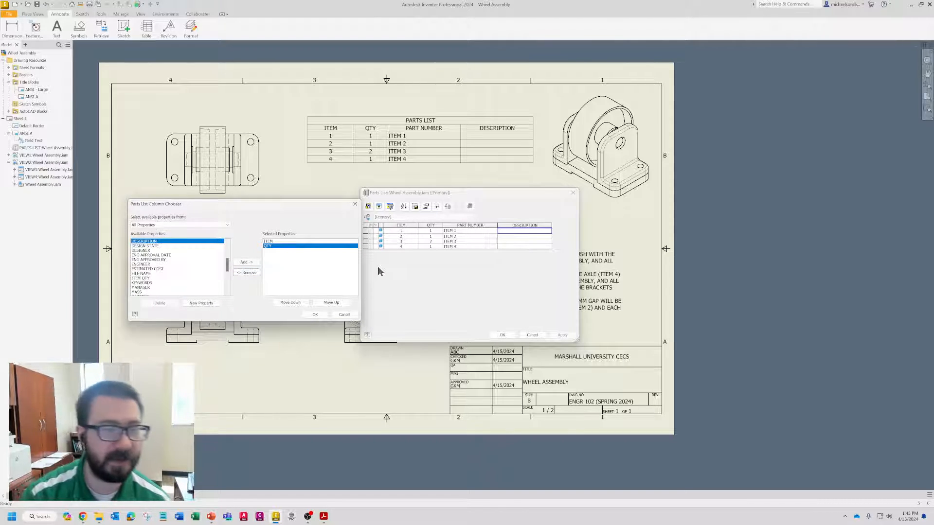
- Add TITLE and MATERIAL columns after QTY, and apply the new column set to the parts list
drag(227, 266, 228, 285)
click(180, 274)
click(246, 262)
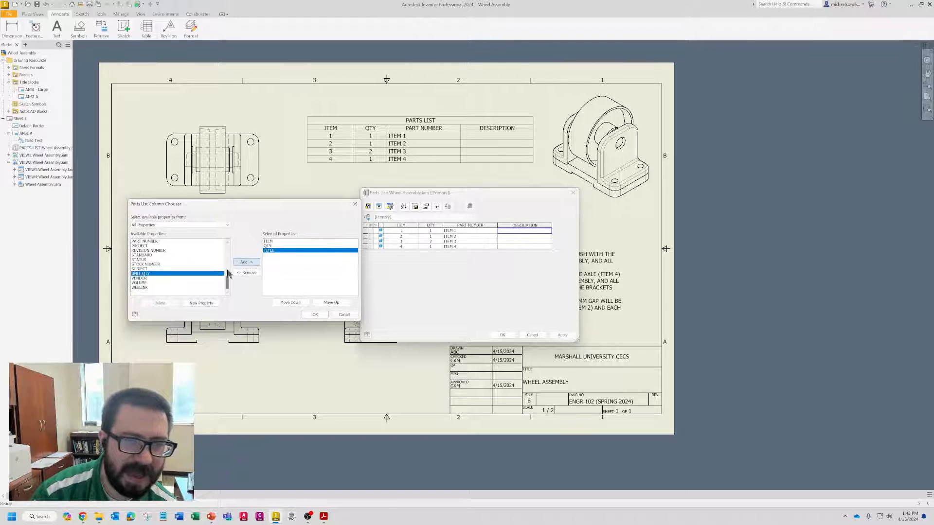
scroll(226, 274, up, 4)
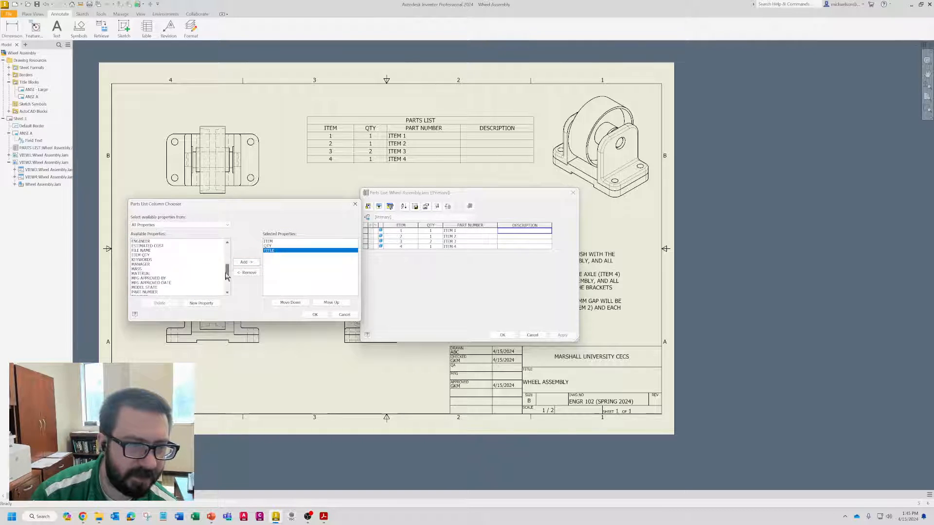
click(190, 273)
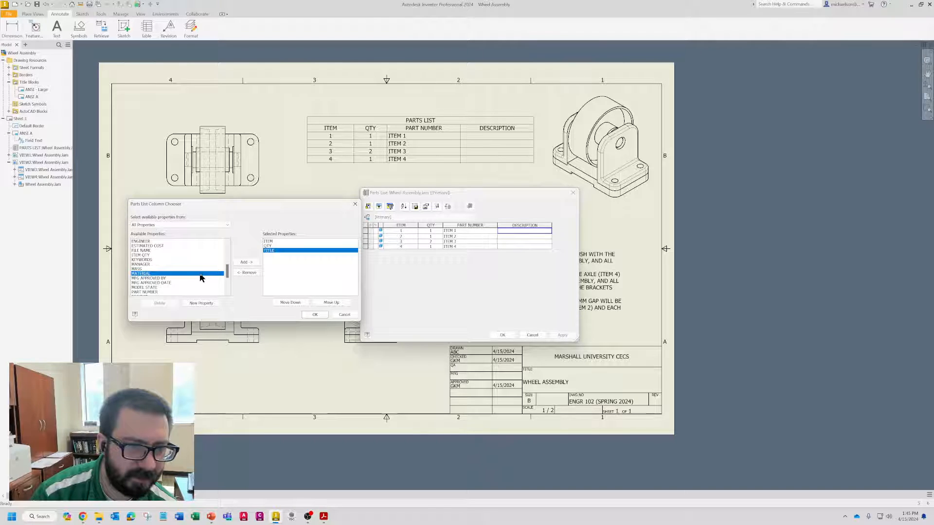
click(246, 262)
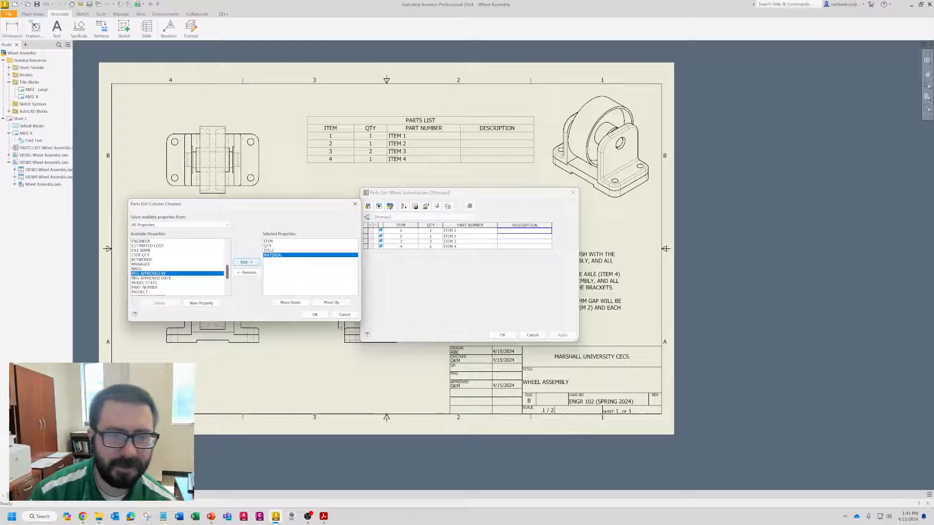
click(315, 315)
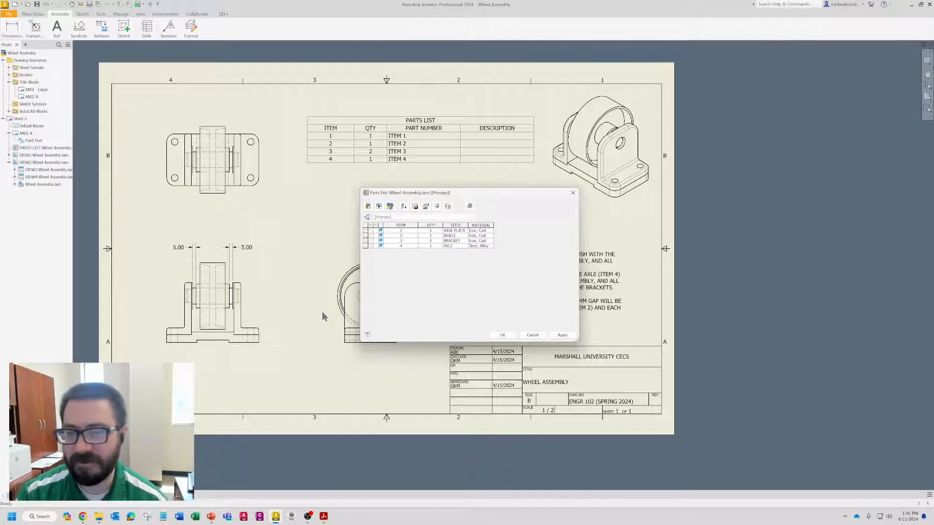
click(570, 337)
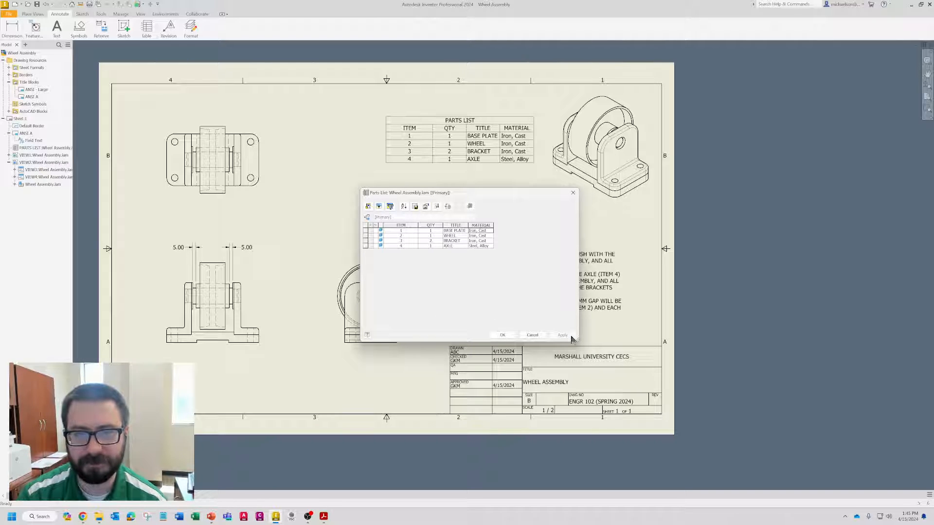
click(503, 335)
- Move the parts list slightly toward the top view, centering it between the top and isometric views
click(477, 118)
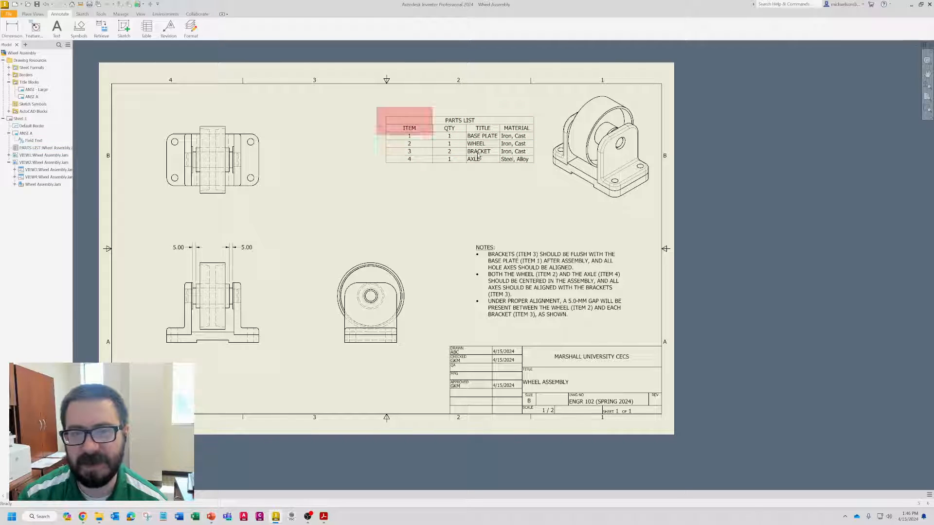
drag(521, 160, 493, 161)
key(Escape)
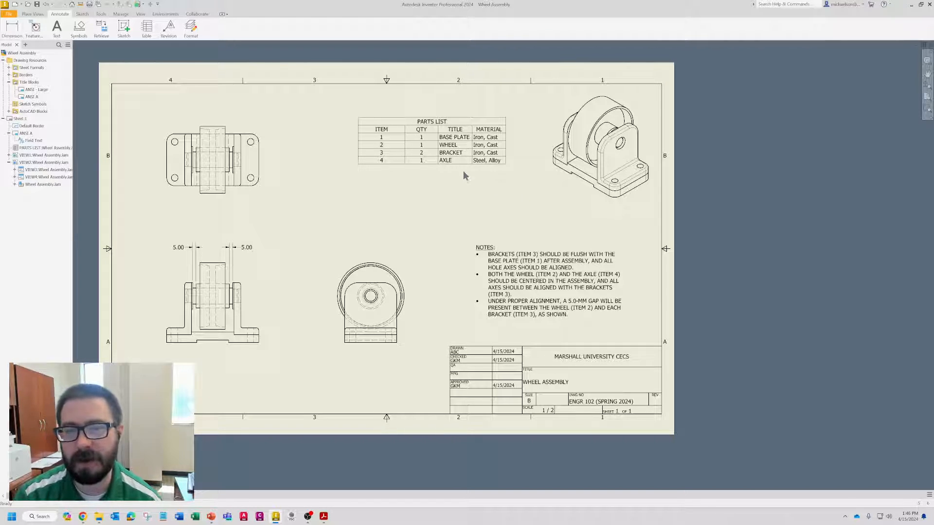
click(429, 140)
click(414, 138)
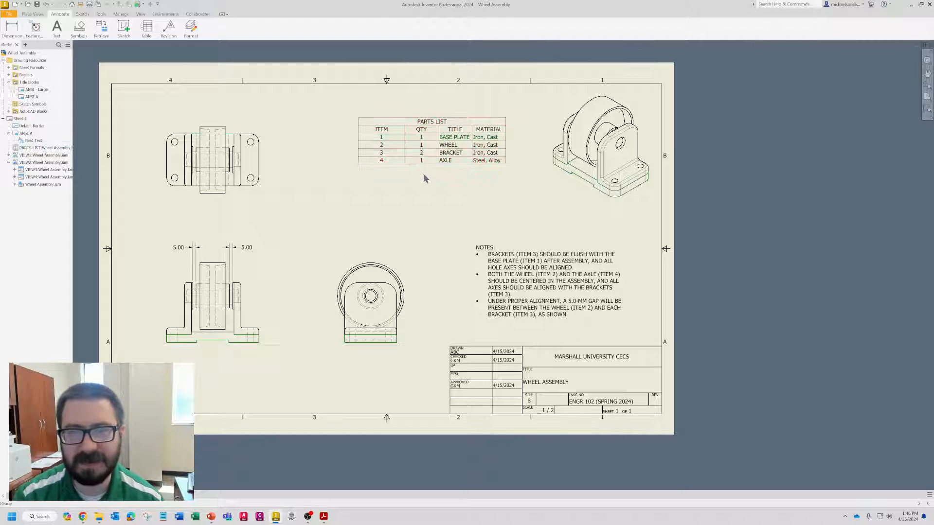
click(422, 140)
click(422, 139)
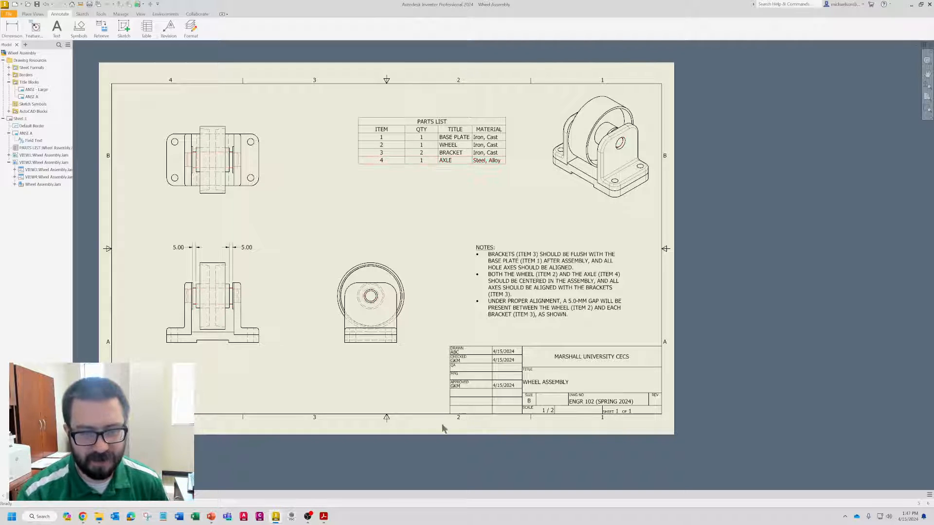
- Check the full sheet layout of the reference PDF in Acrobat, and return to the Inventor drawing for comparison
click(323, 516)
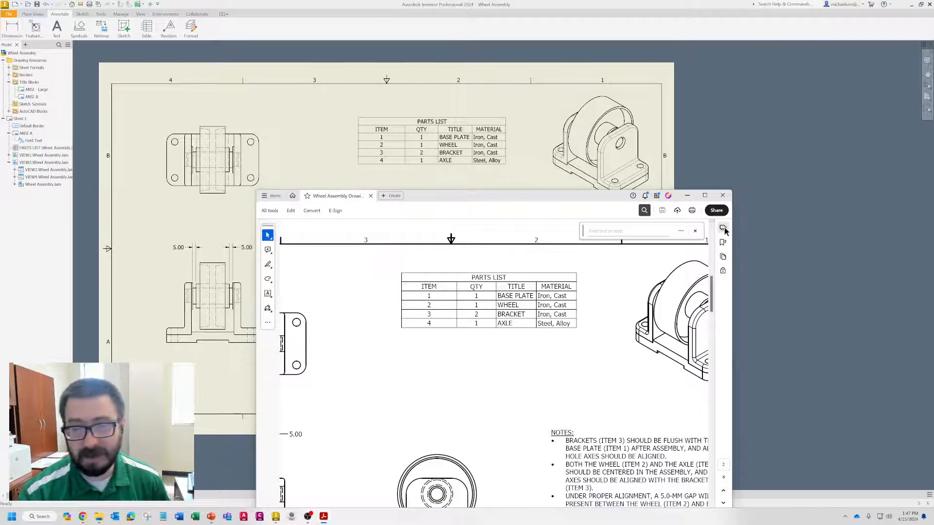
drag(623, 197, 619, 133)
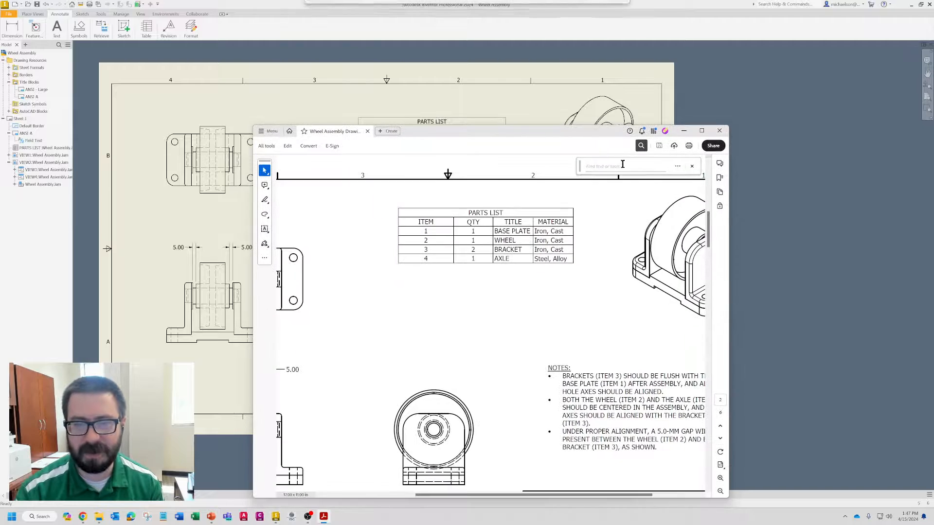
ctrl+scroll(637, 248, down, 3)
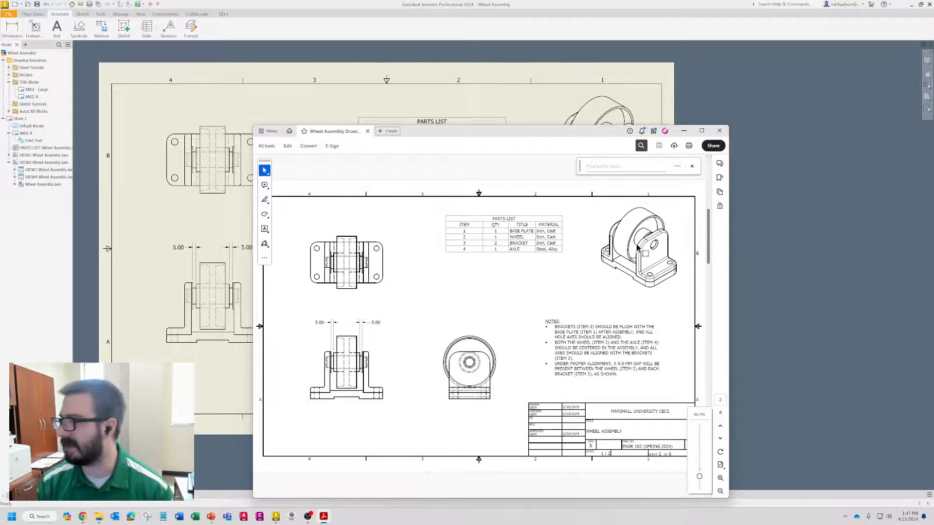
click(682, 131)
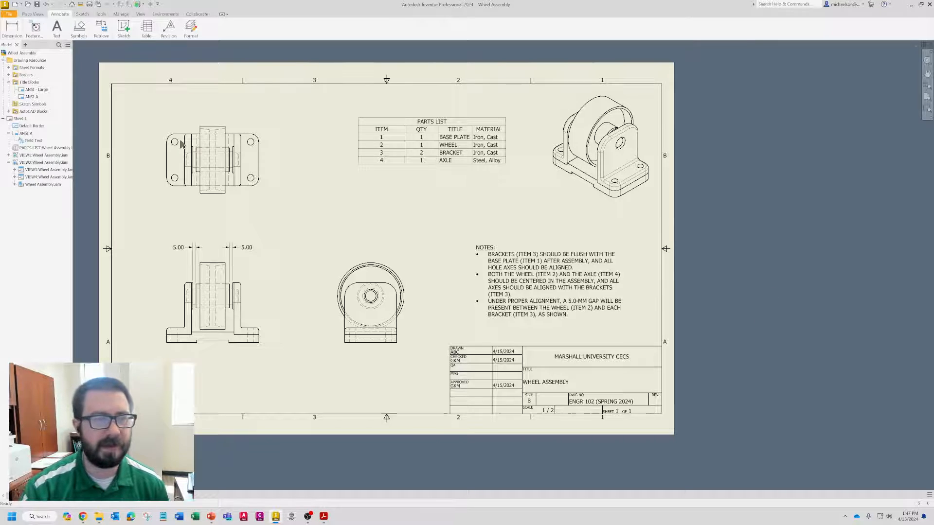
middle_click(219, 187)
middle_click(219, 188)
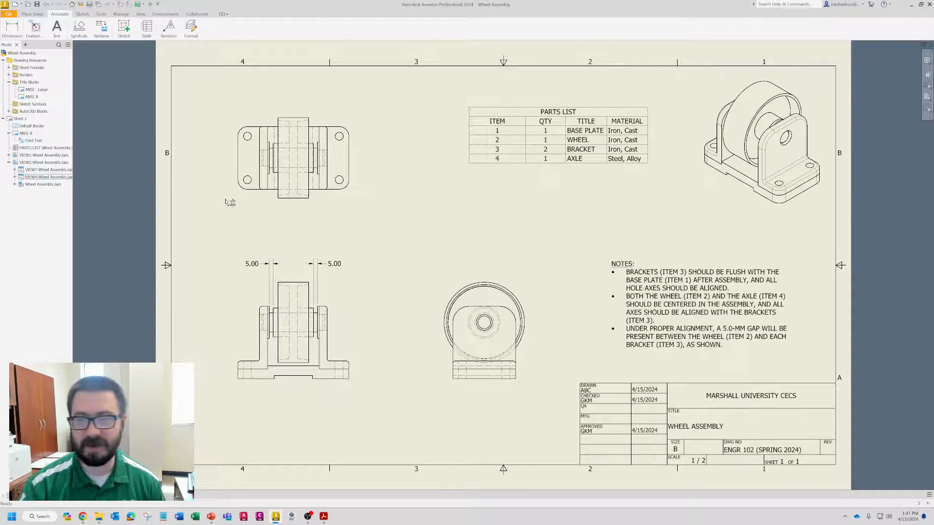
- Start printing the drawing and choose Microsoft Print to PDF as the printer
click(8, 14)
click(24, 180)
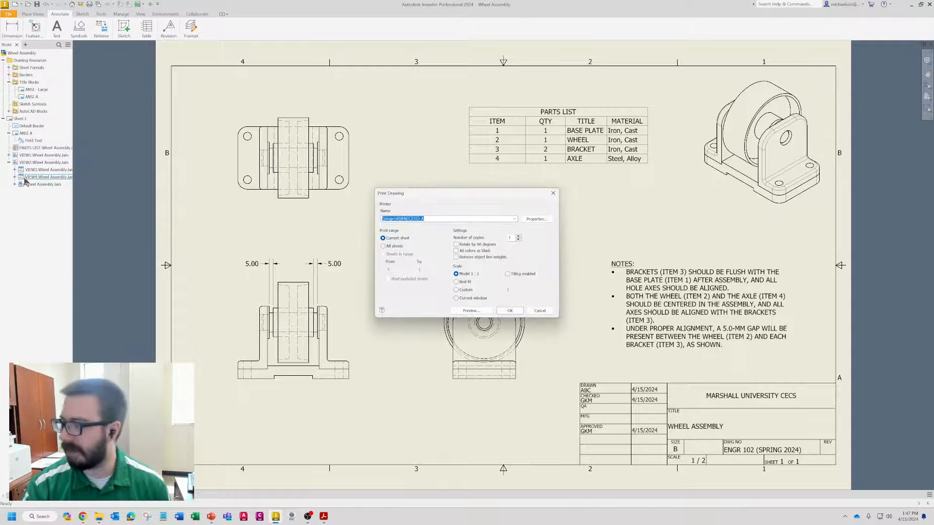
click(513, 220)
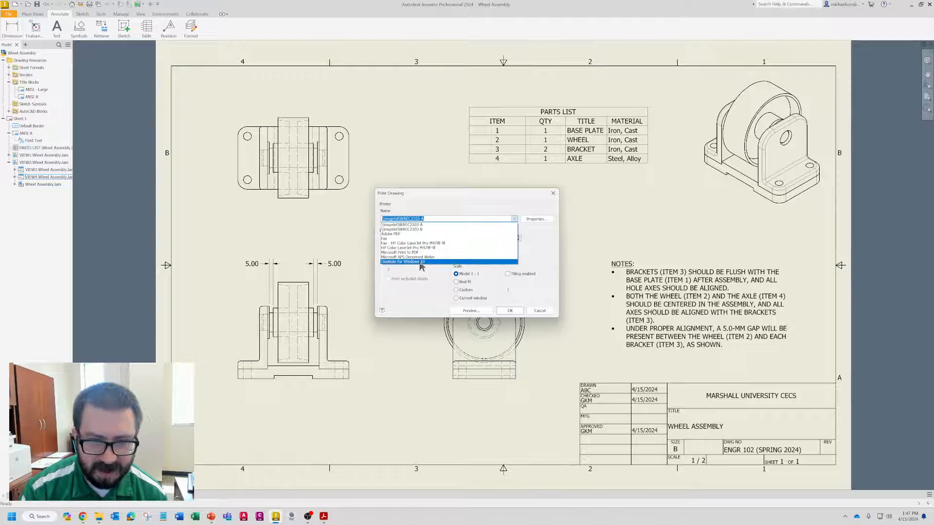
click(426, 252)
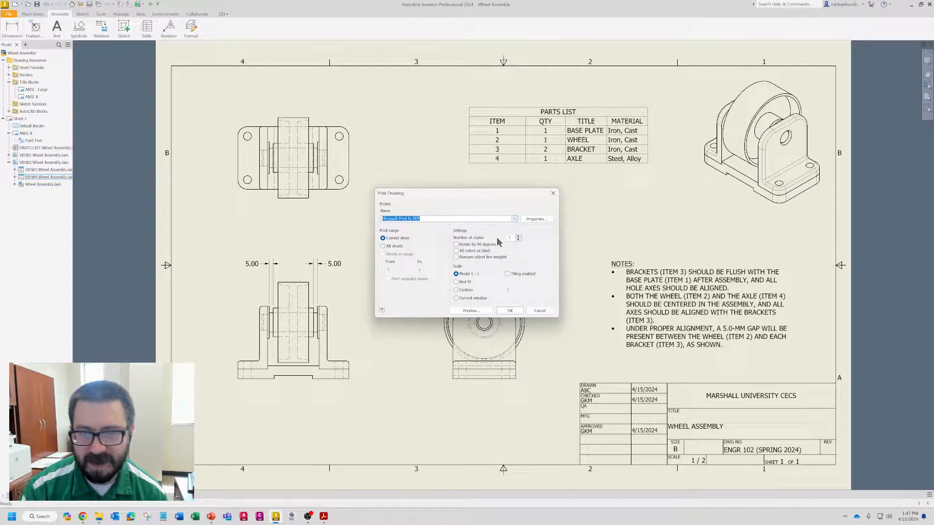
- Set the PDF printer's paper size to Tabloid in its advanced options
click(547, 220)
click(546, 359)
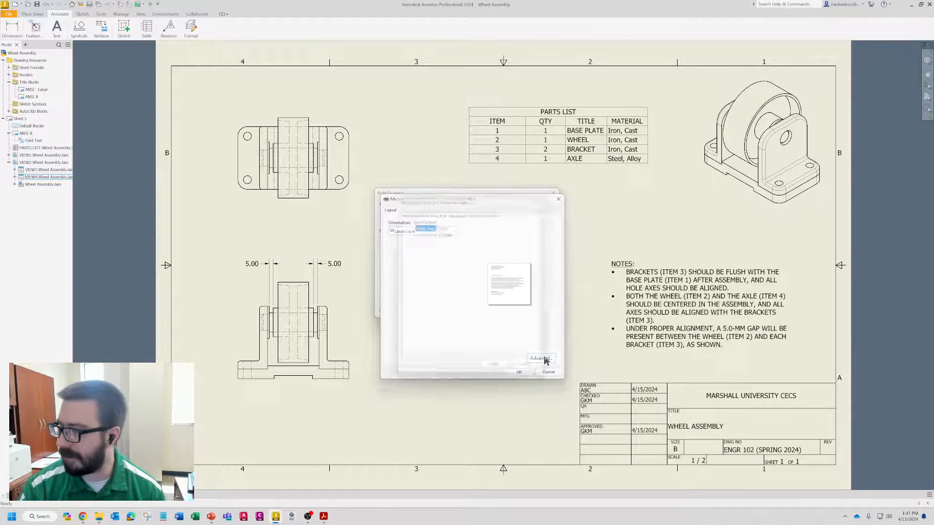
click(460, 224)
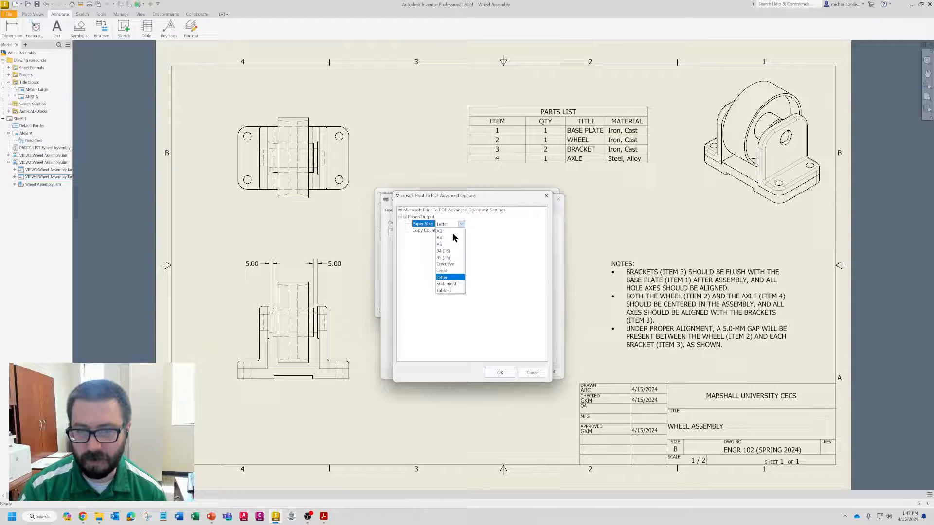
click(447, 292)
click(507, 373)
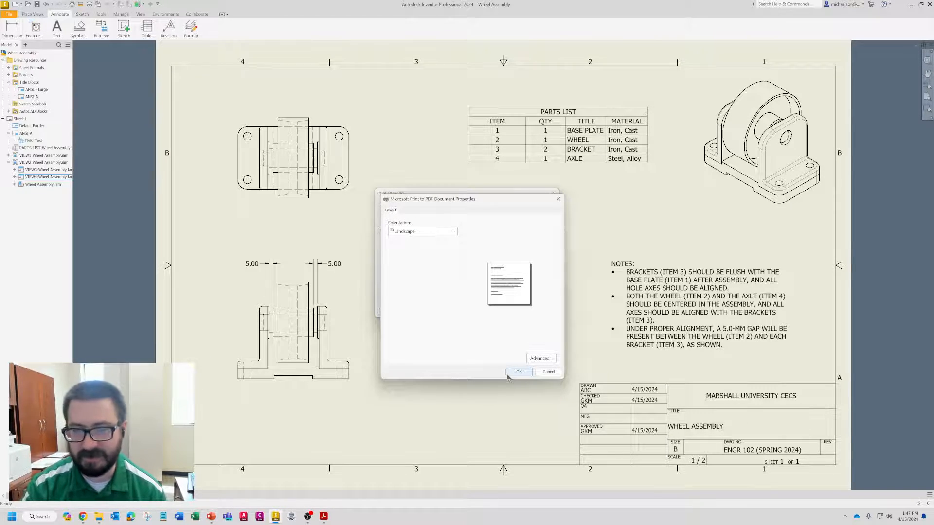
click(508, 372)
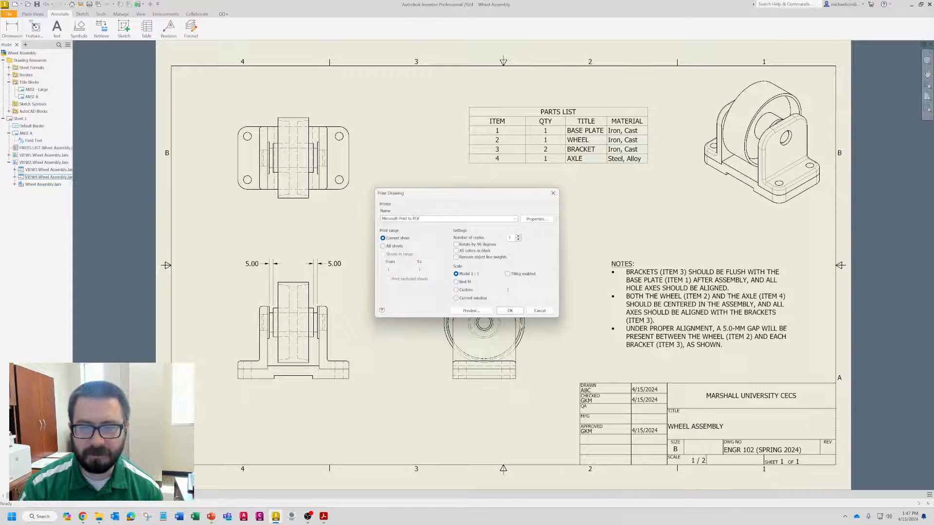
- Preview the print, and output the current sheet to the Desktop as a PDF named Assembly Drawings
click(470, 311)
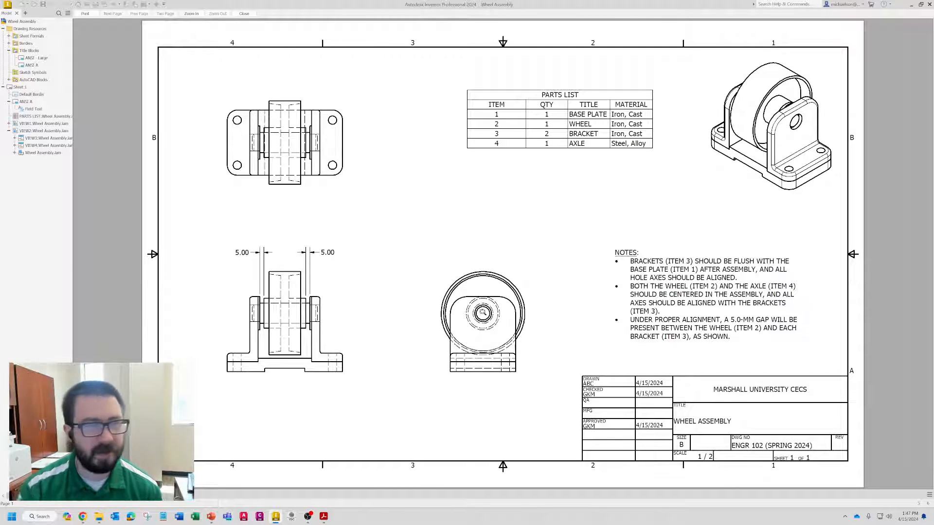
click(86, 14)
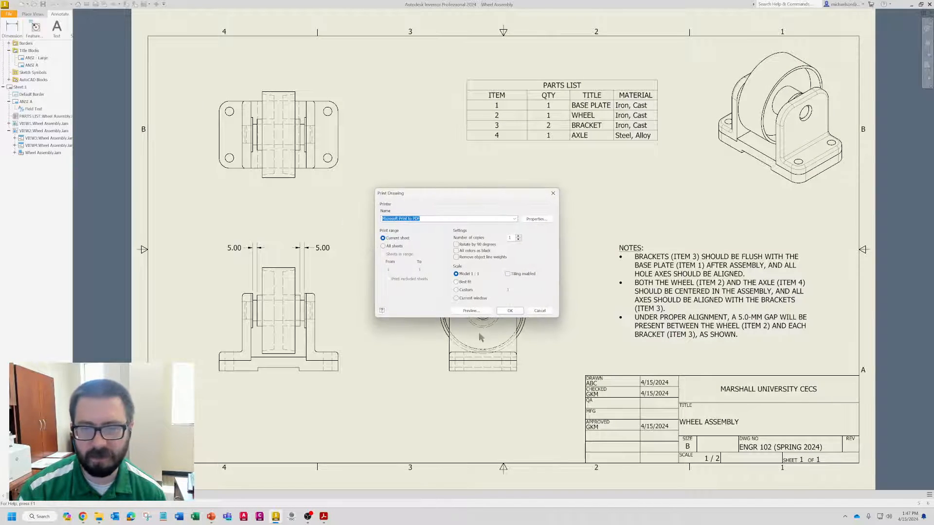
click(510, 310)
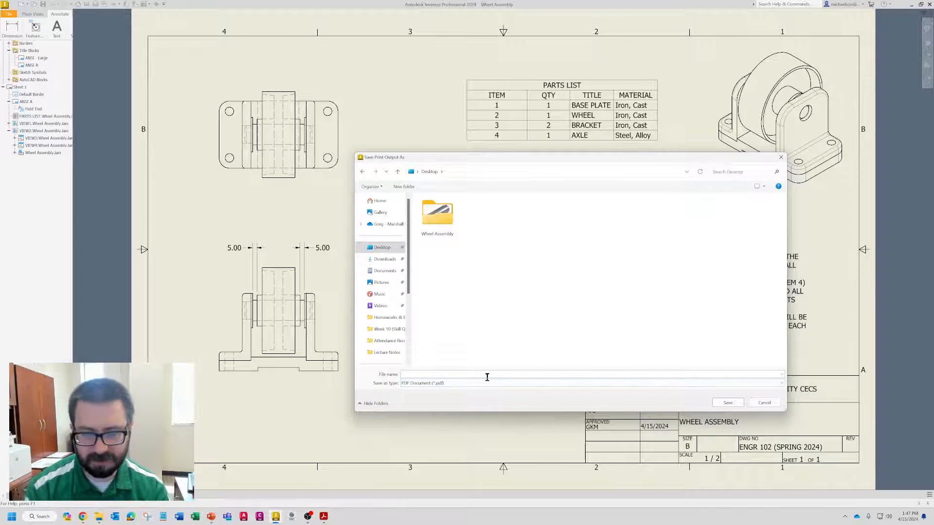
text(A)
key(Caps_Lock)
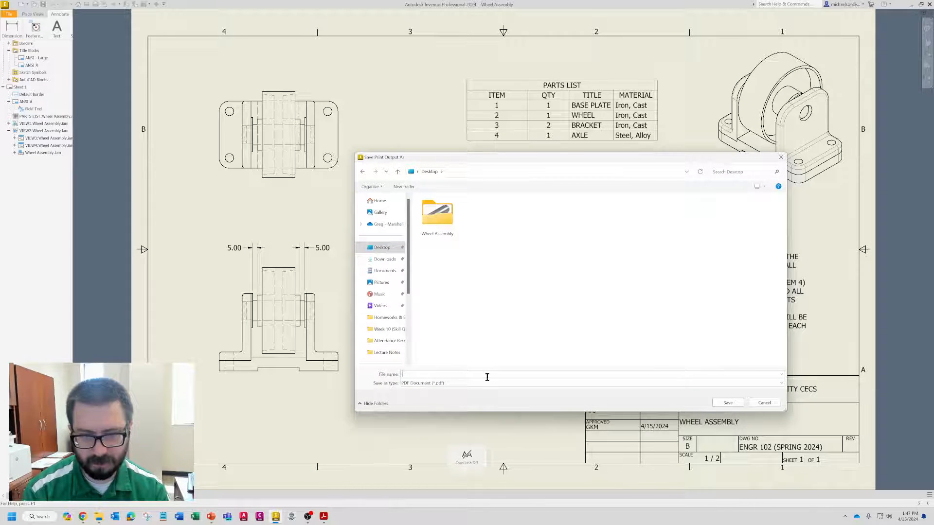
text(ssembly Drawin)
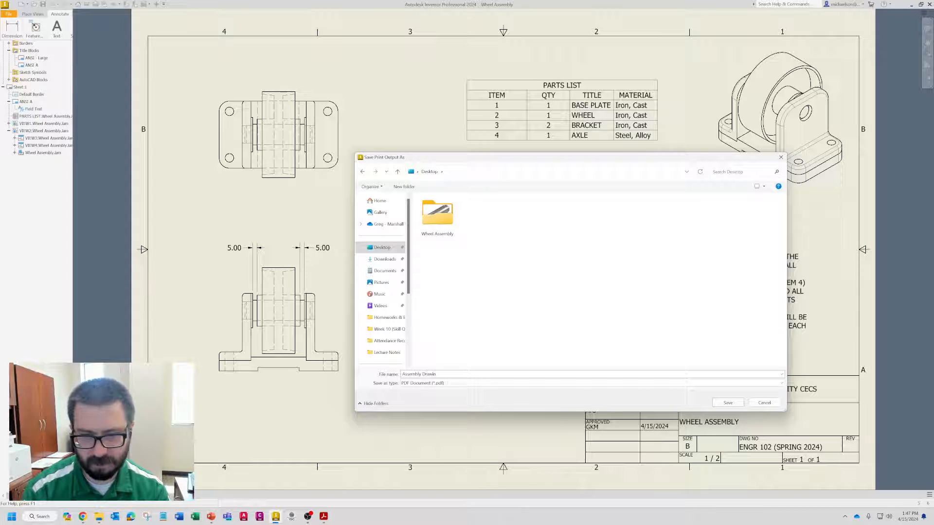
key(Return)
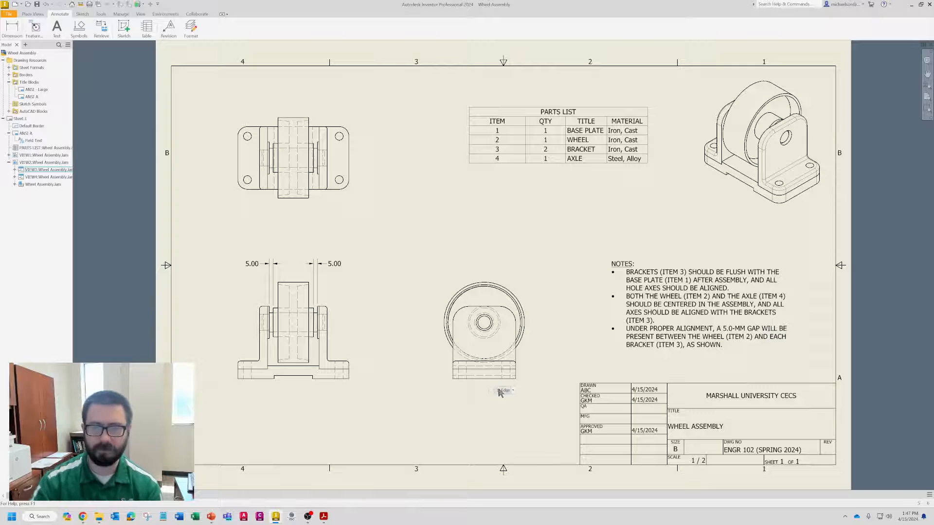
- Close the reference PDF, minimize Inventor, and check the exported Assembly Drawings PDF from the desktop
click(324, 517)
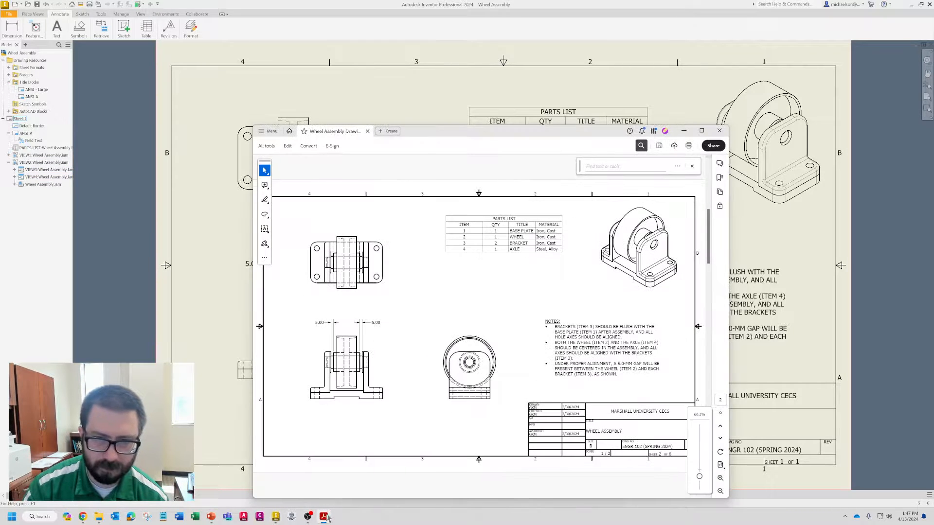
click(719, 130)
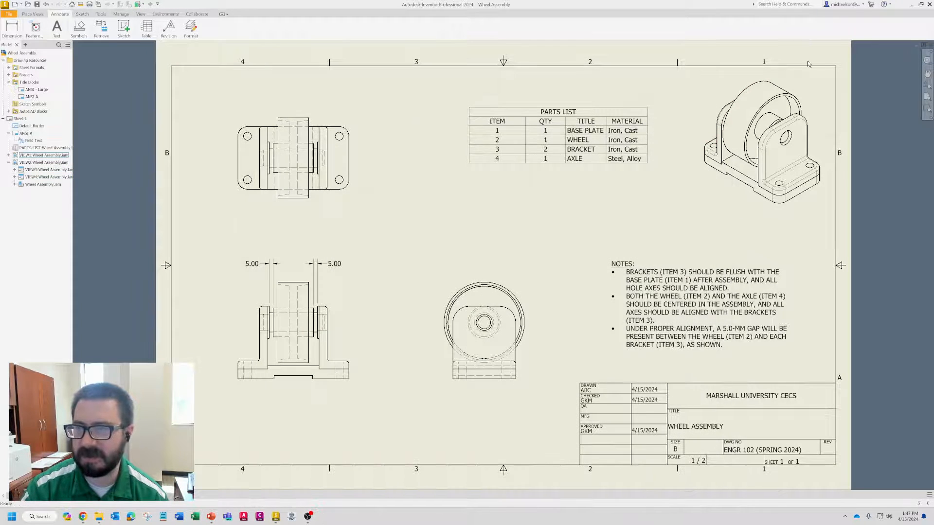
click(910, 4)
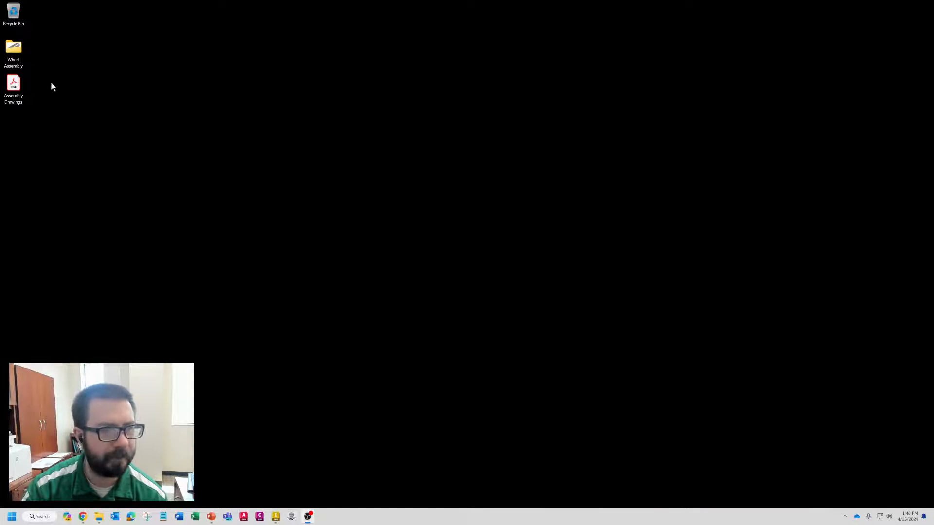
double_click(13, 83)
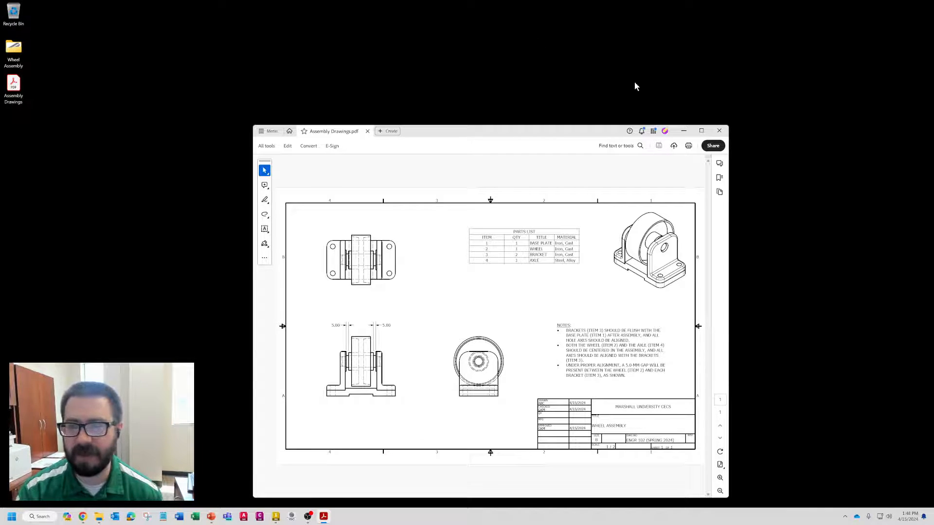
click(719, 131)
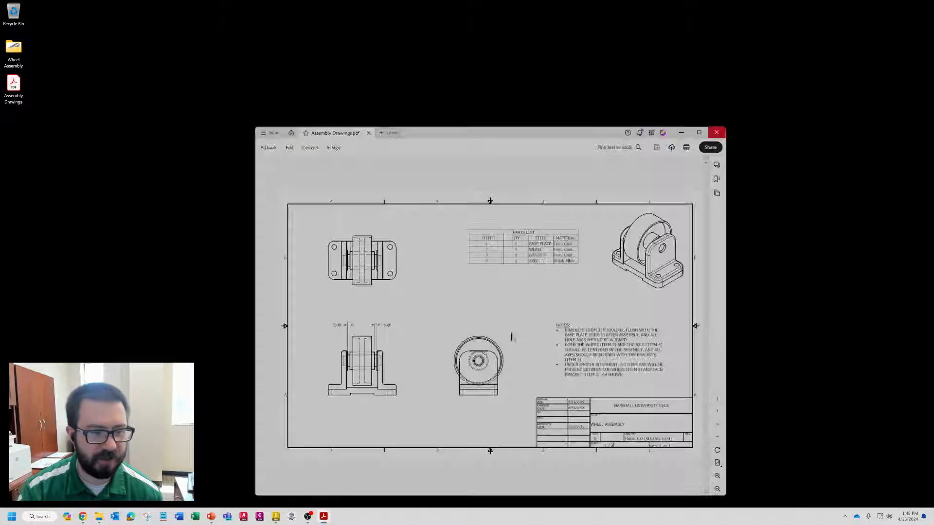
- Open the reference wheel assembly PDF and the exported Assembly Drawings PDF, and arrange their windows for comparison
click(97, 517)
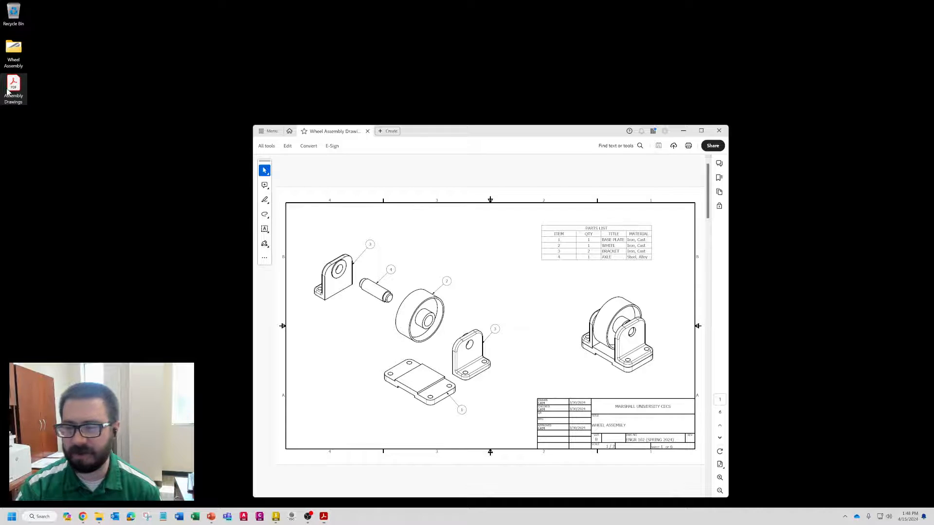
double_click(13, 87)
drag(418, 130, 92, 109)
drag(404, 108, 491, 81)
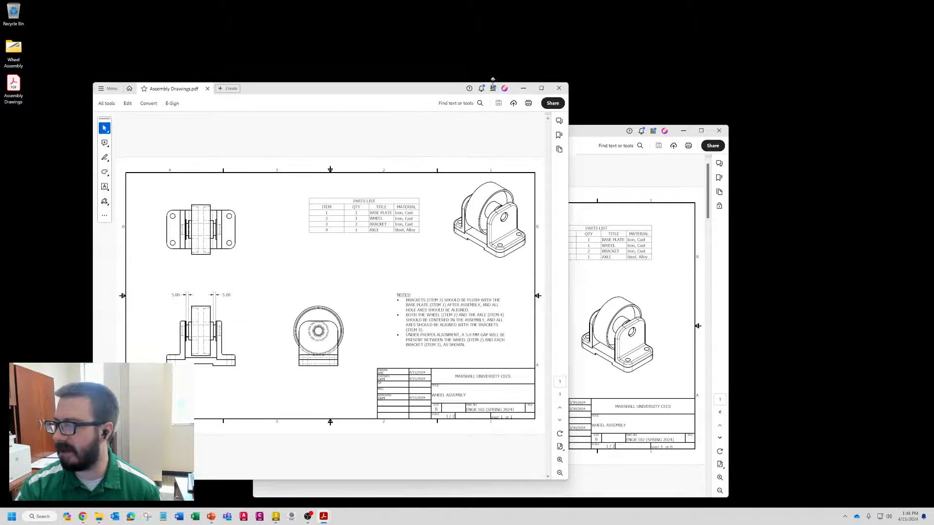
drag(438, 96, 431, 71)
drag(613, 135, 647, 120)
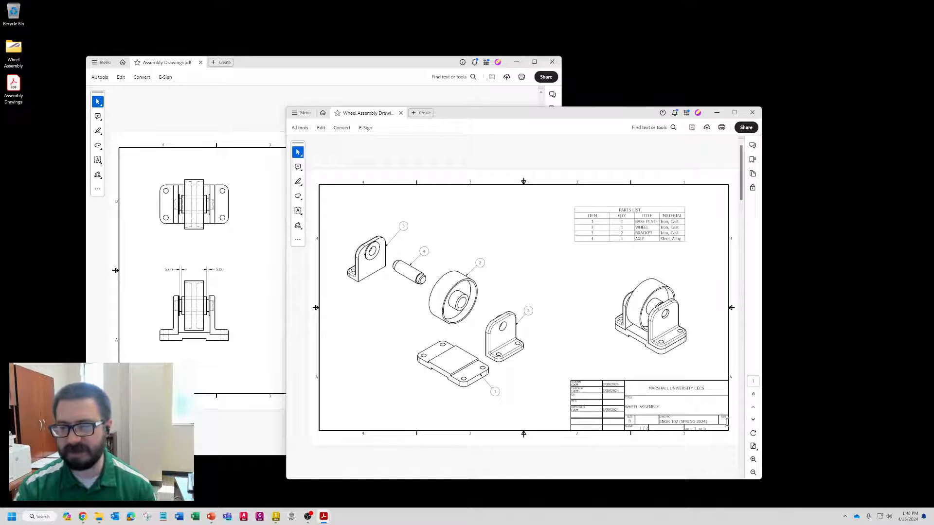
- Compare the title blocks and sheet numbering of the reference PDF's second sheet and the exported drawing
scroll(713, 439, down, 2)
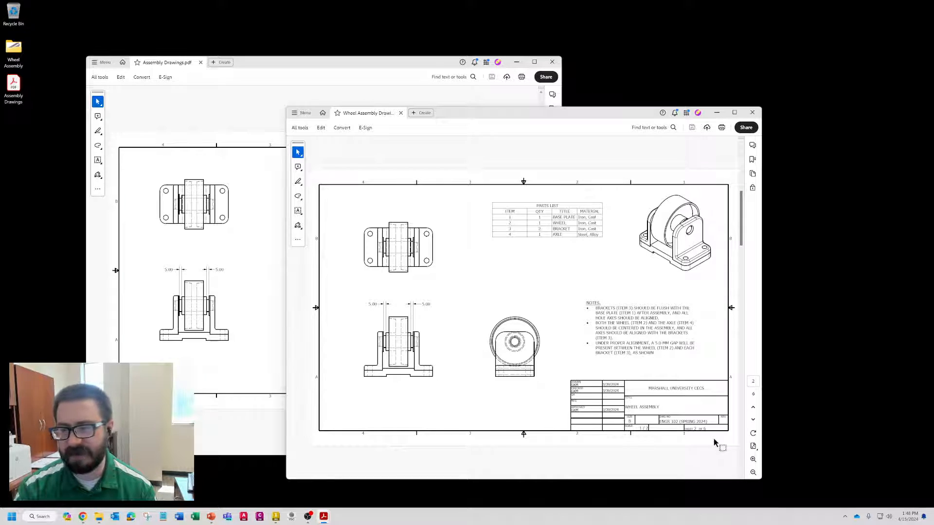
ctrl+scroll(713, 439, up, 3)
ctrl+scroll(713, 439, up, 1)
ctrl+scroll(673, 459, up, 2)
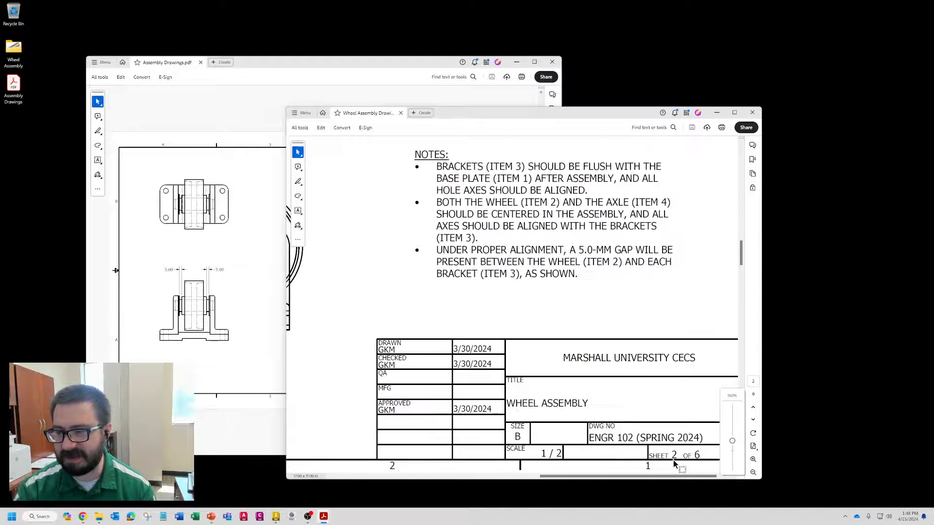
ctrl+scroll(673, 459, down, 2)
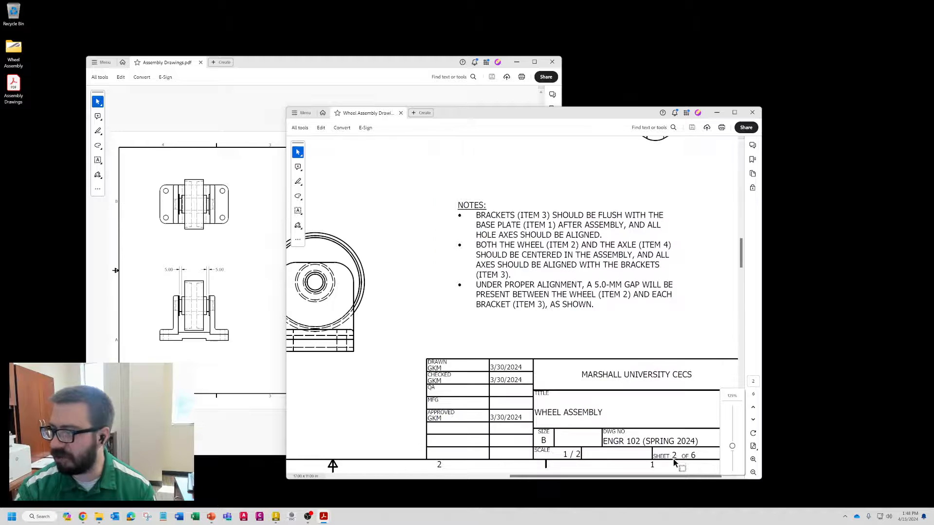
click(399, 57)
ctrl+scroll(509, 392, up, 2)
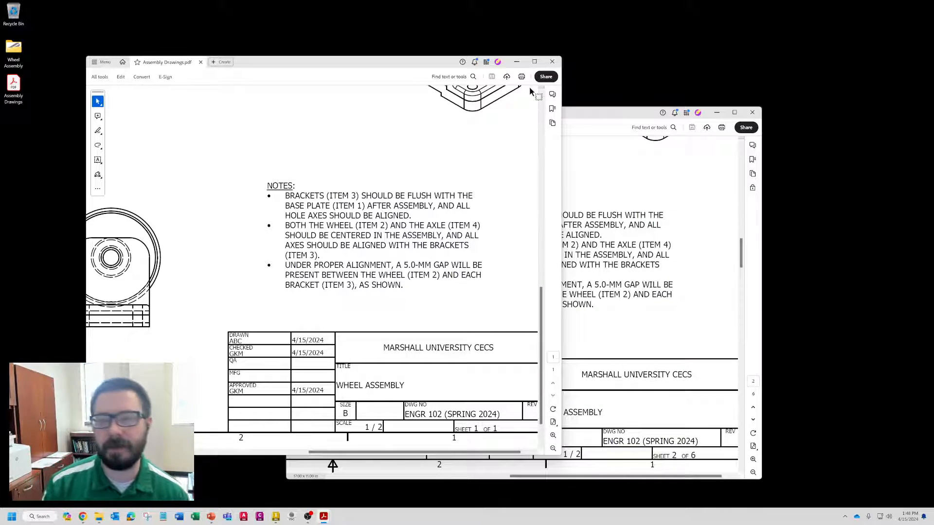
- Close the exported PDF, maximize the reference PDF, and look through its remaining sheets to the axle drawing
click(558, 64)
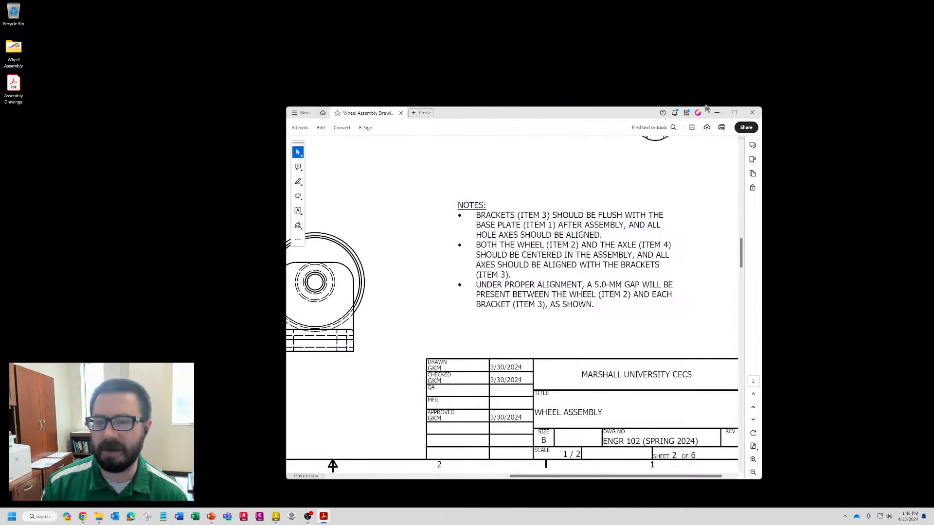
click(734, 112)
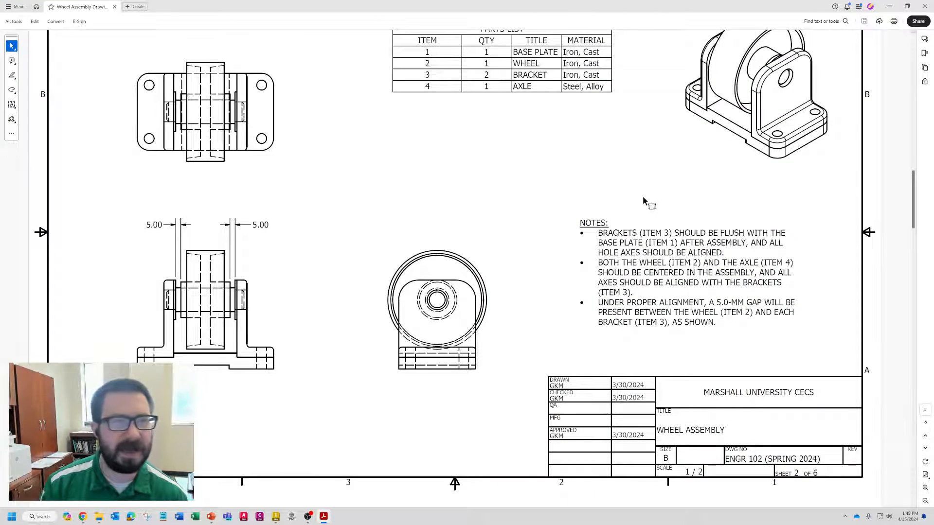
ctrl+scroll(626, 234, down, 2)
scroll(626, 234, down, 4)
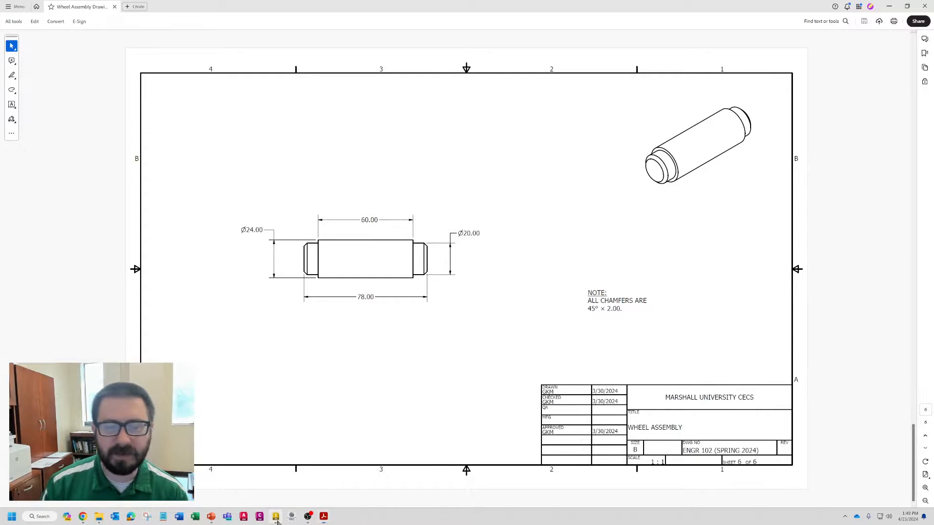
- Return to the Inventor drawing, and collapse Drawing Resources and Sheet:1 in the model tree
click(276, 516)
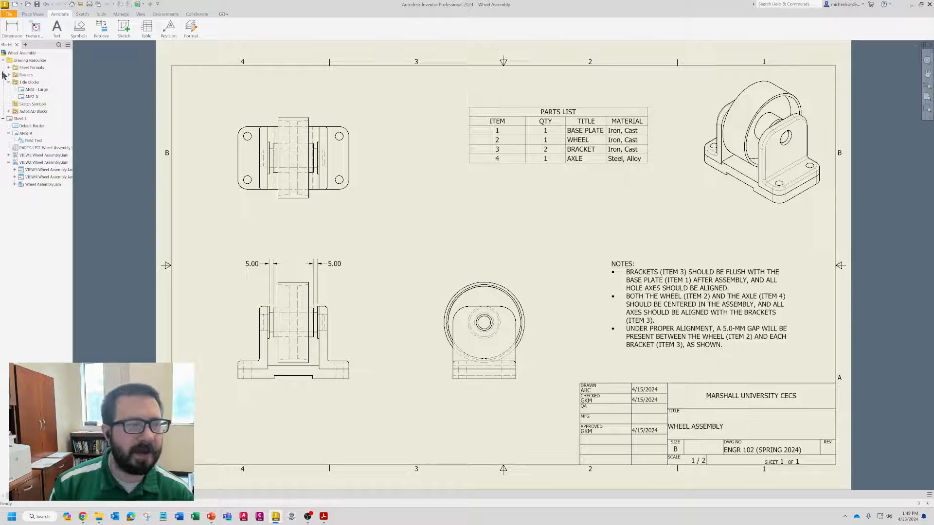
click(3, 118)
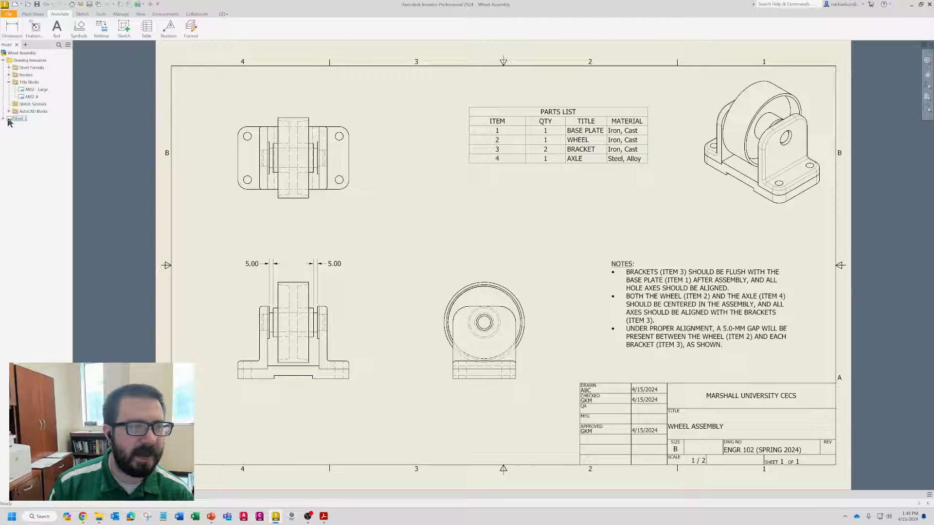
click(3, 60)
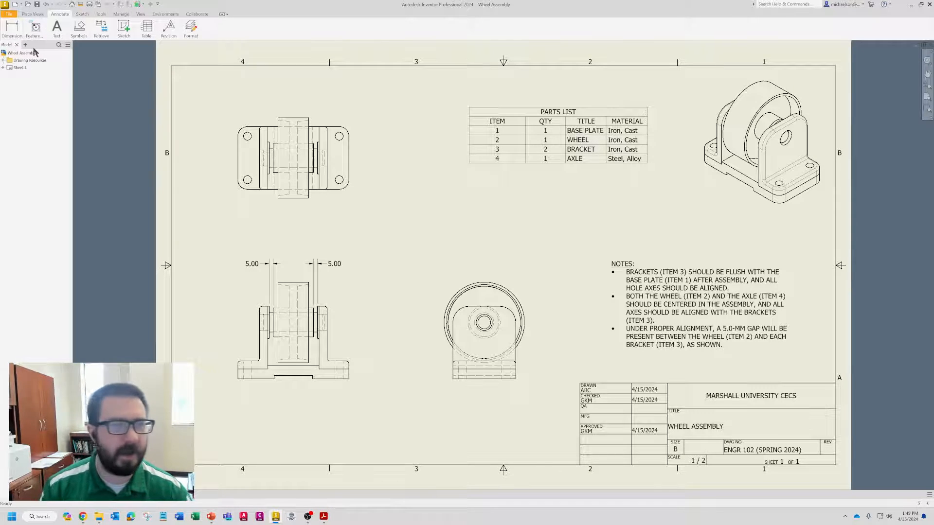
click(4, 67)
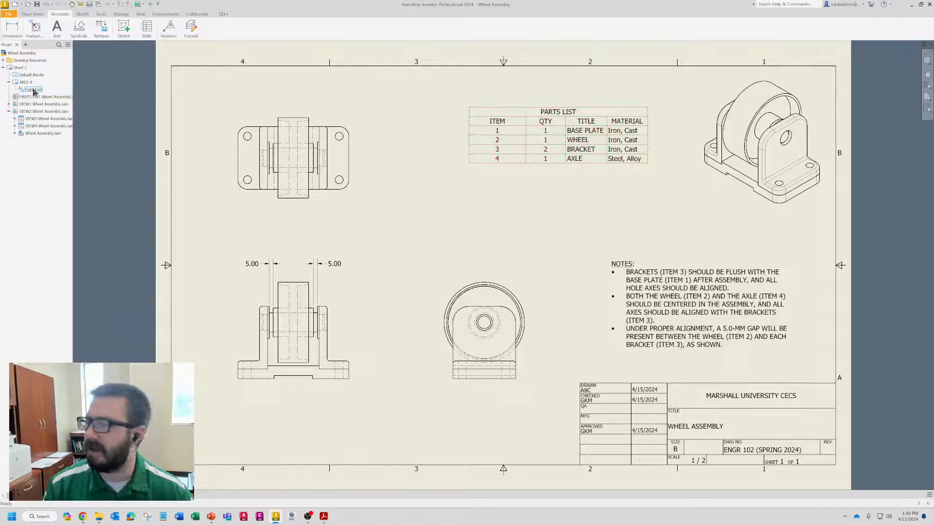
click(3, 67)
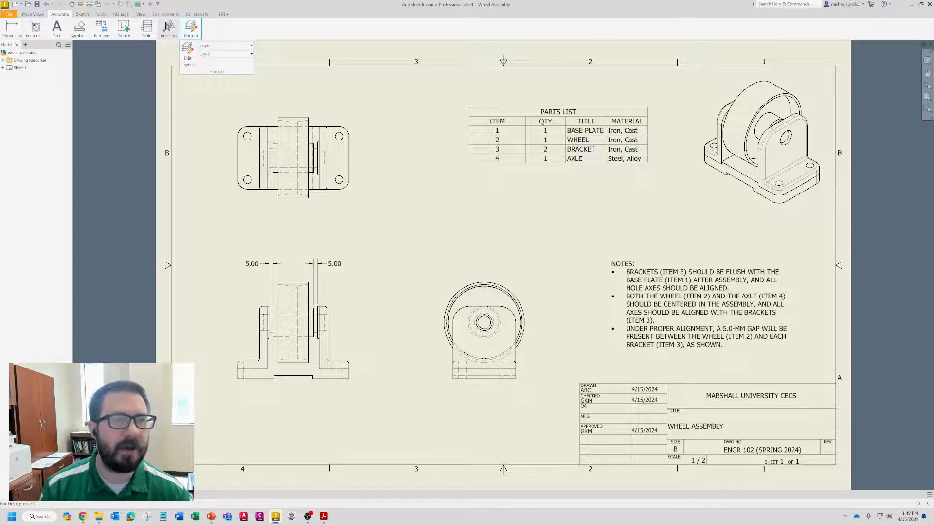
- Add a new second sheet to the wheel assembly drawing
click(33, 14)
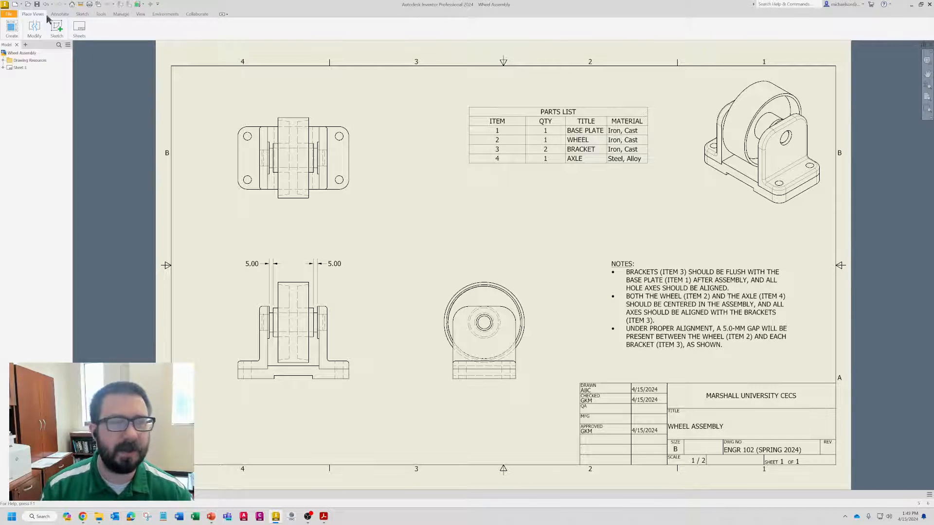
click(10, 28)
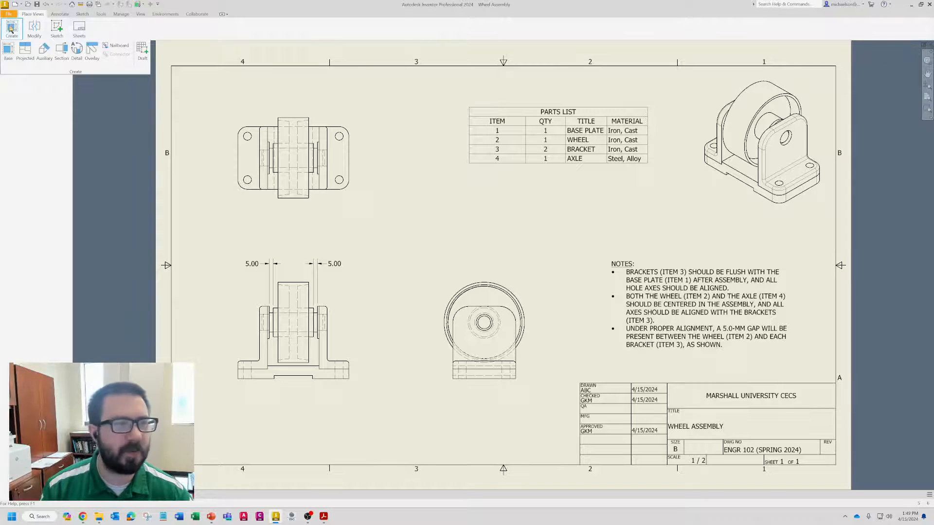
mouse_move(83, 25)
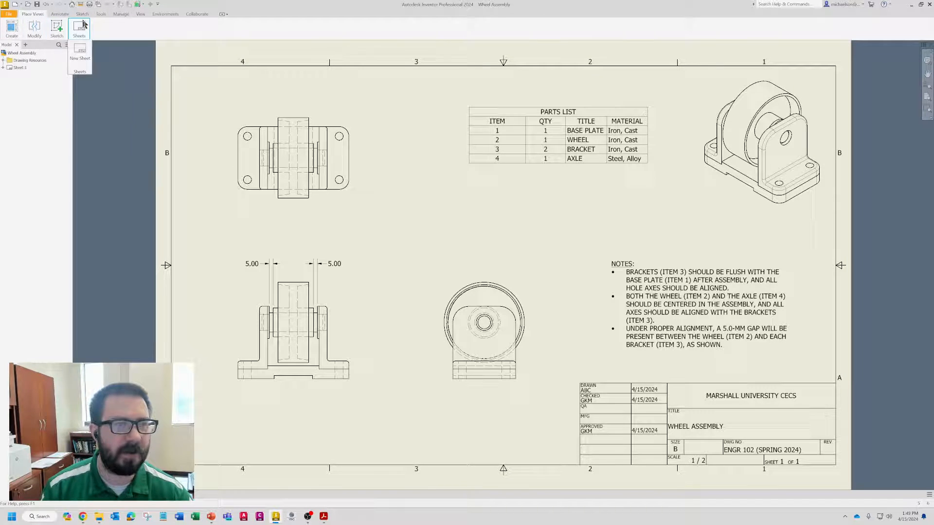
click(80, 47)
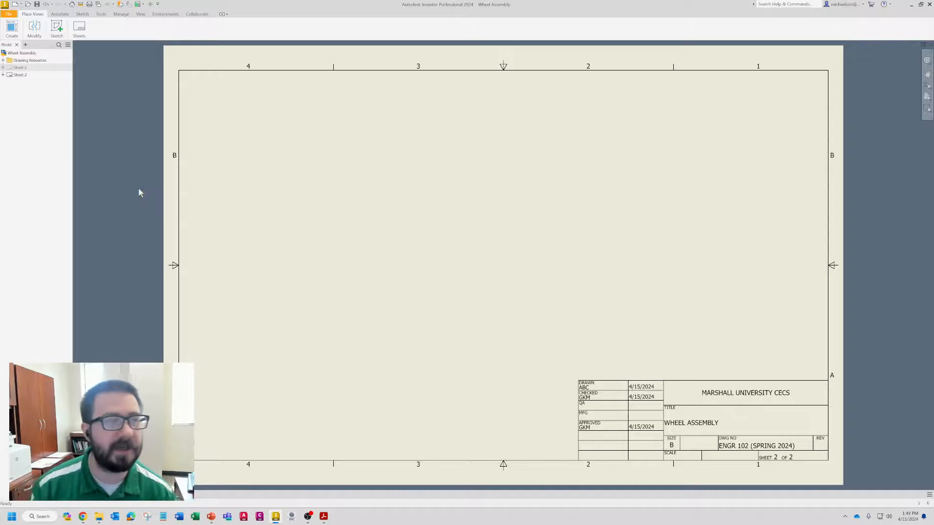
- Start a base view on the new sheet and choose the Axle part as its source file
mouse_move(12, 30)
click(10, 50)
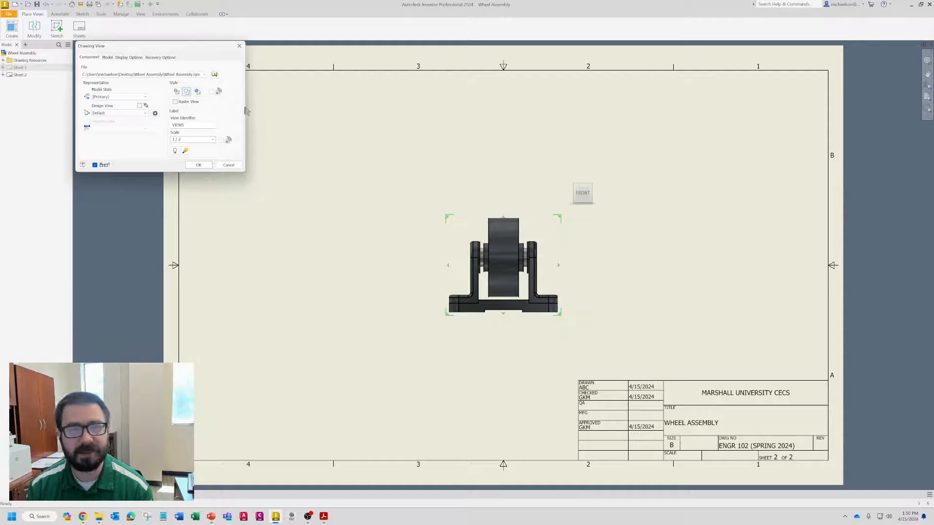
click(206, 75)
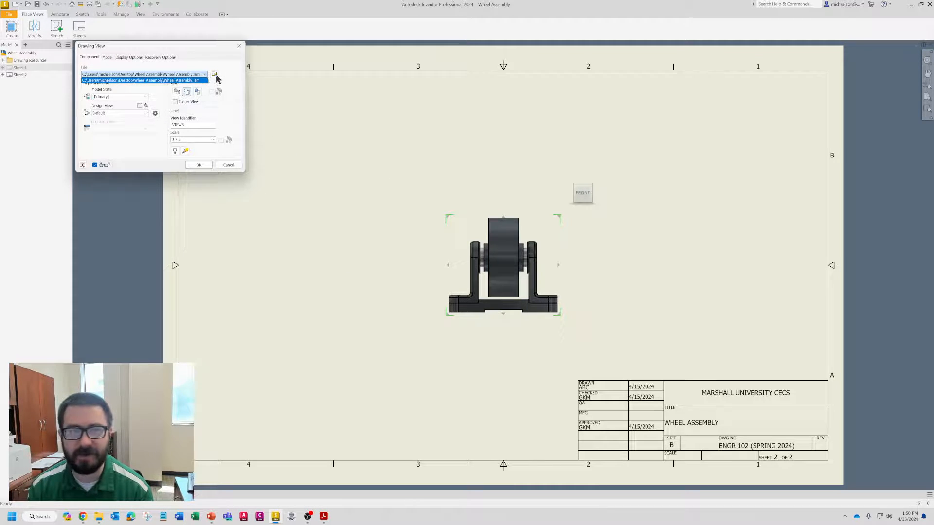
click(217, 79)
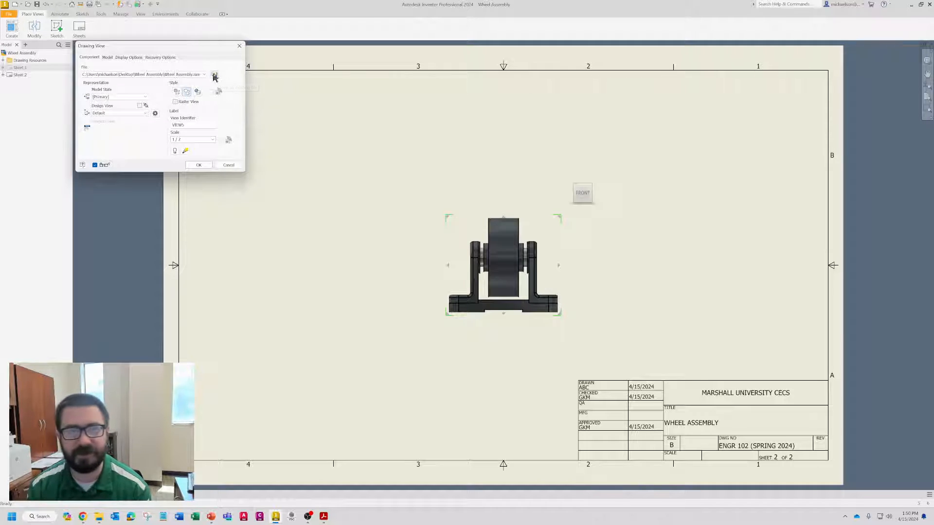
click(215, 76)
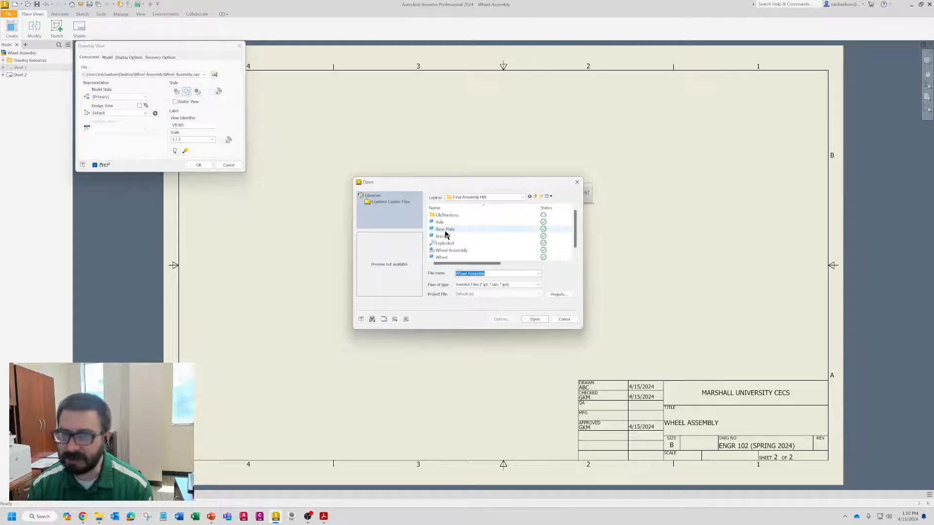
click(443, 222)
click(530, 320)
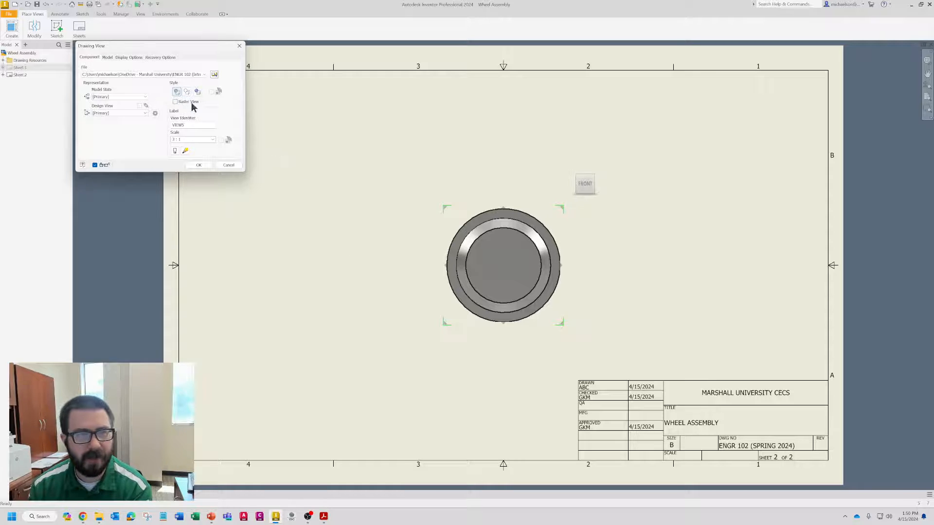
- Create the axle's isometric view at 1:1 scale with hidden lines removed, and place it in the sheet's upper-right corner
click(573, 168)
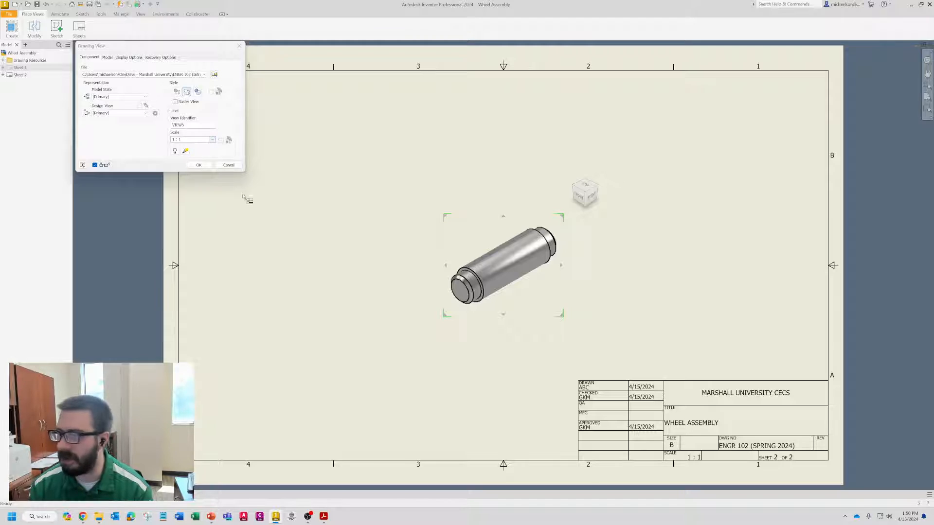
click(198, 164)
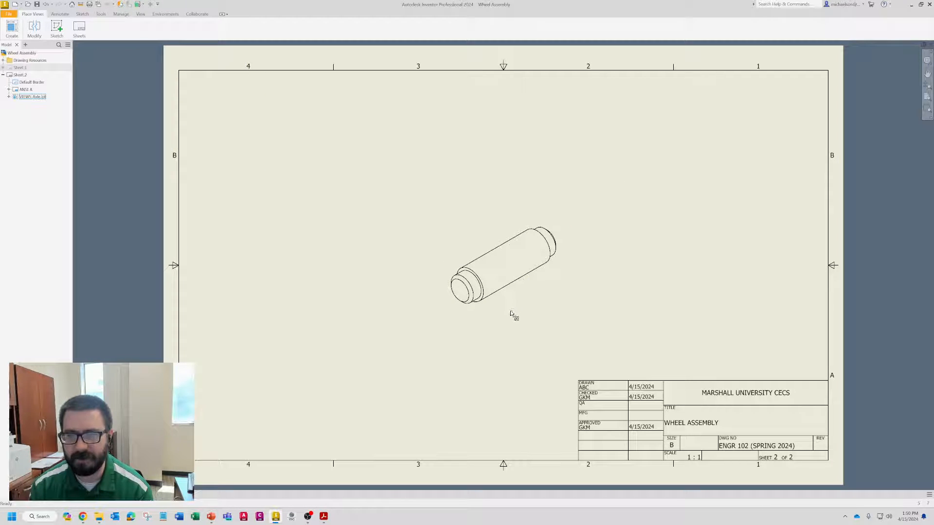
mouse_move(511, 306)
mouse_down()
mouse_move(773, 166)
mouse_move(768, 171)
mouse_up()
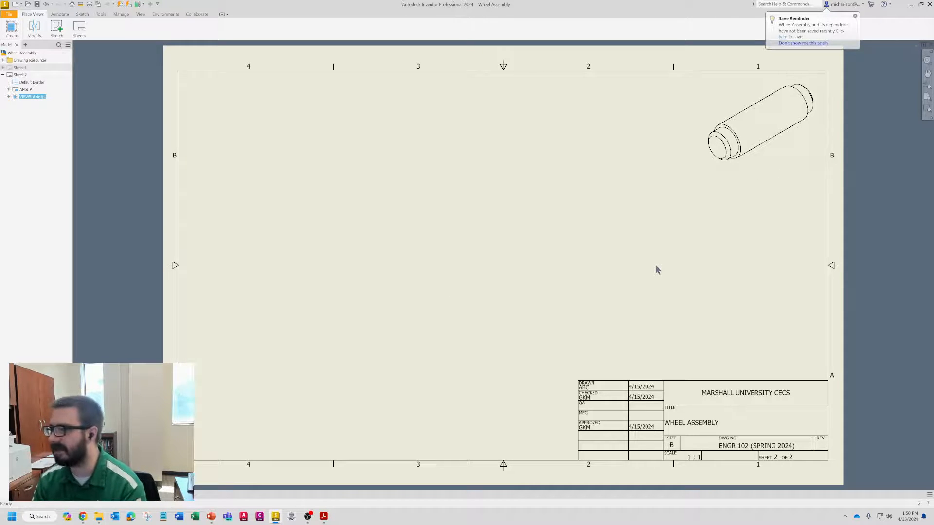
- Move the reference PDF window off to the other monitor, and start a second base view of the Axle part
click(323, 516)
mouse_move(602, 4)
mouse_down()
mouse_move(650, 49)
mouse_move(933, 54)
mouse_up()
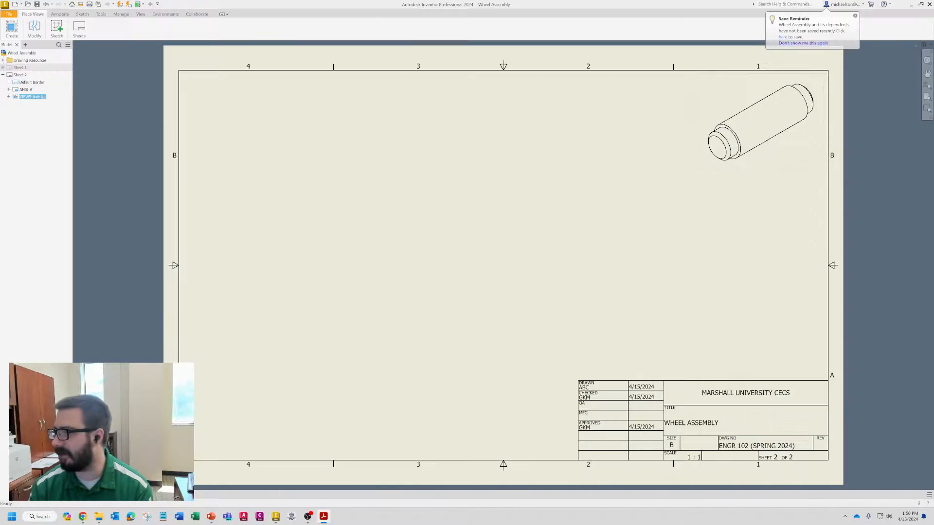
click(11, 28)
click(8, 51)
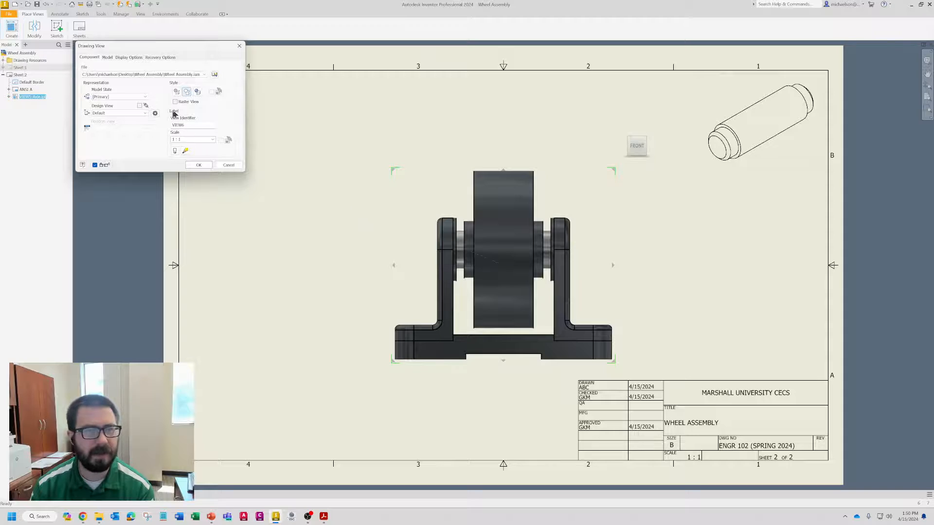
click(214, 75)
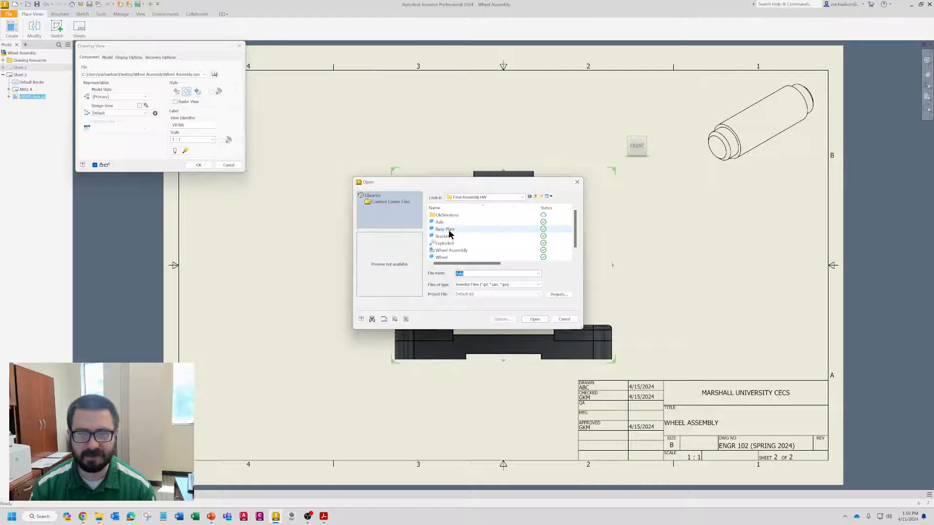
click(535, 319)
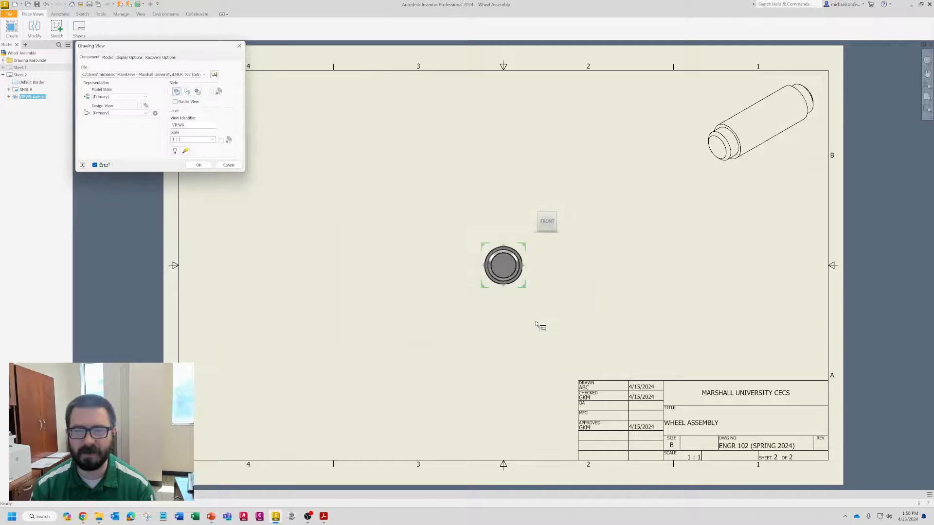
- Orient the axle view to its Right side at 1:1 scale, and place it left of the sheet's centre
click(561, 227)
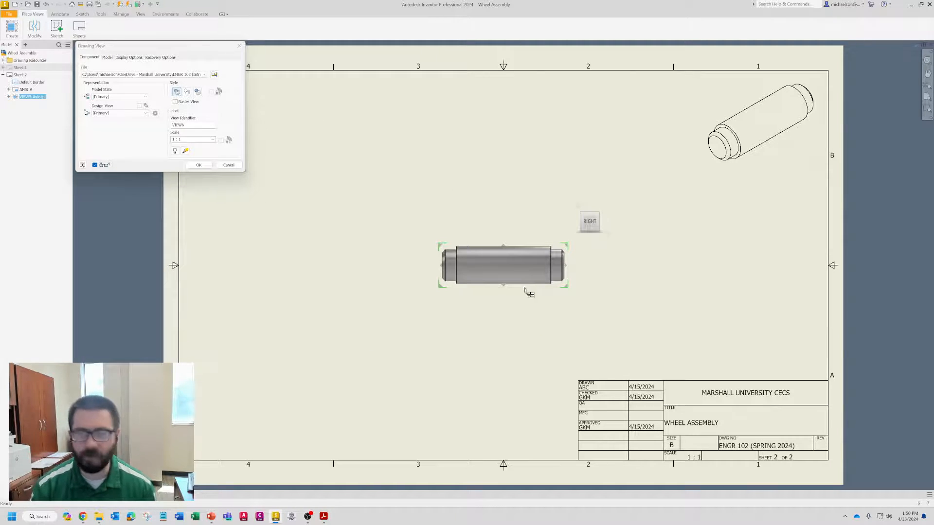
mouse_move(534, 286)
mouse_down()
mouse_move(448, 285)
mouse_move(428, 275)
mouse_up()
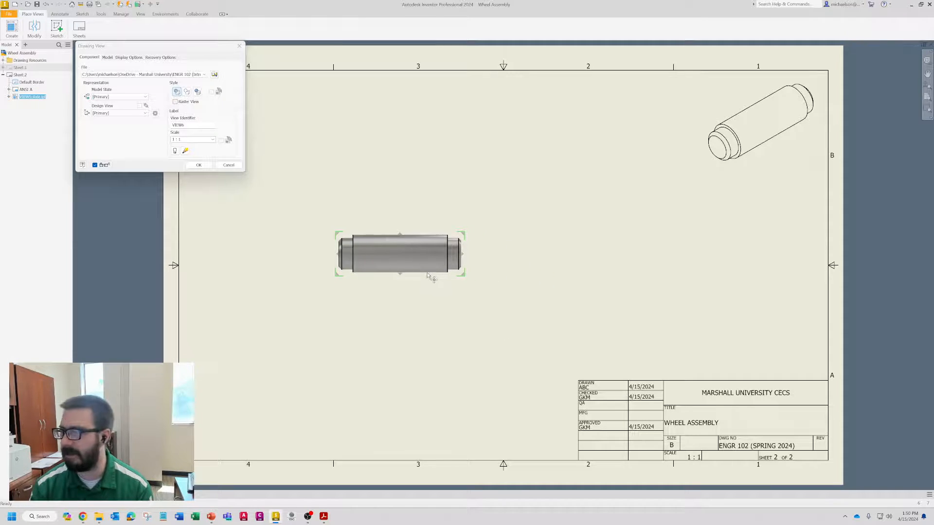
click(198, 164)
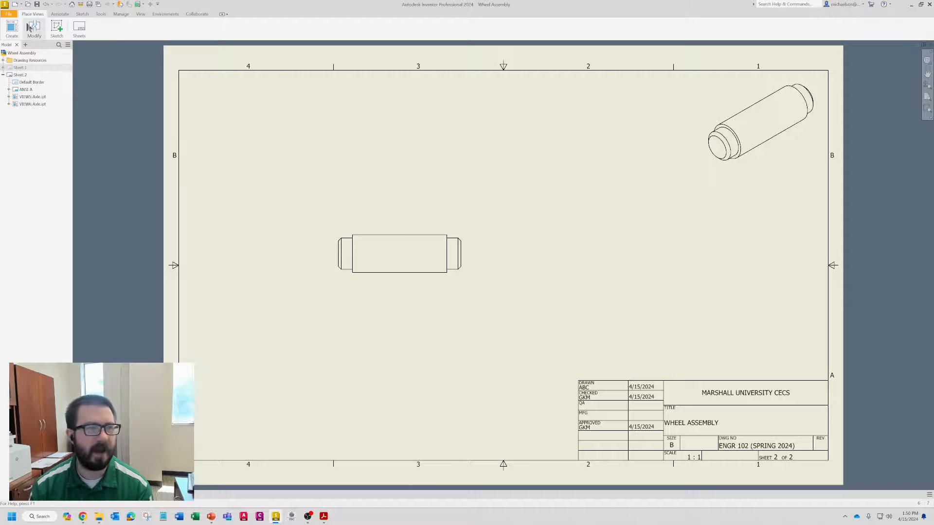
- Dimension the diameter of the axle's wide middle section, placing the dimension left of the side view
click(59, 14)
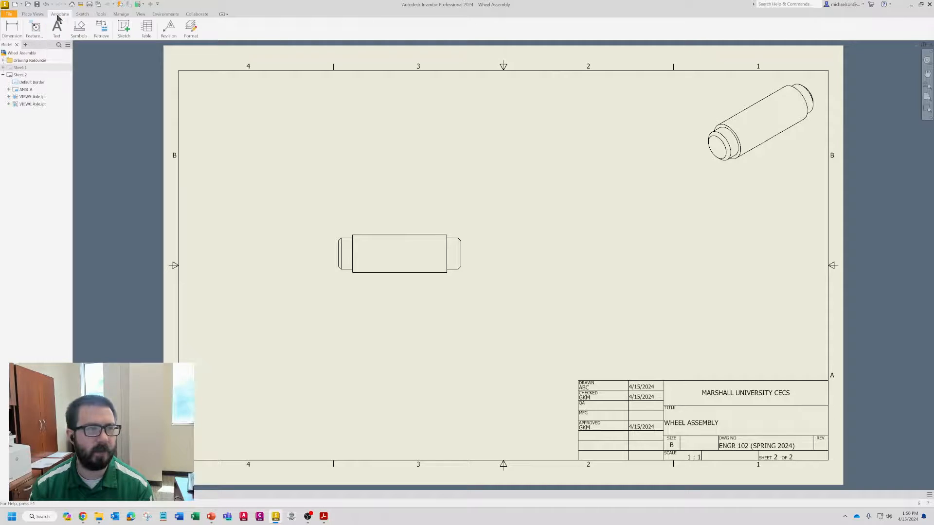
click(10, 31)
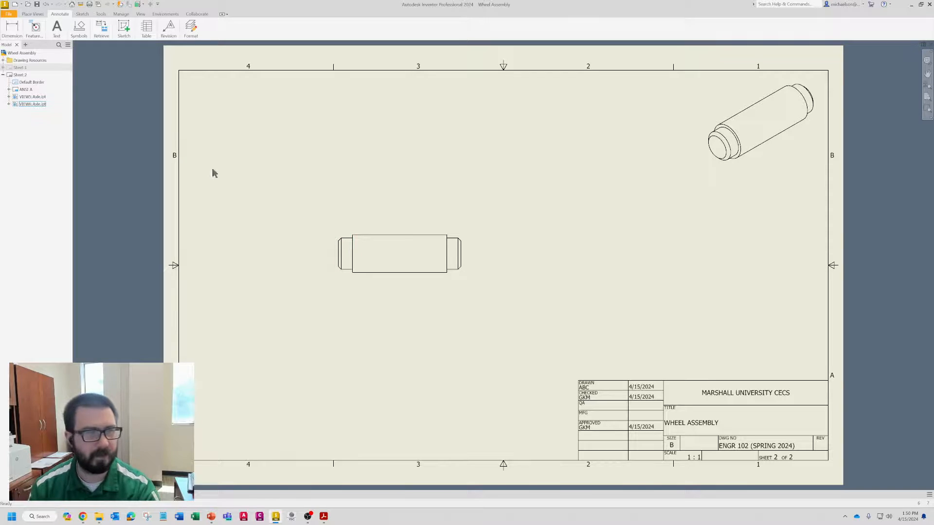
mouse_move(11, 30)
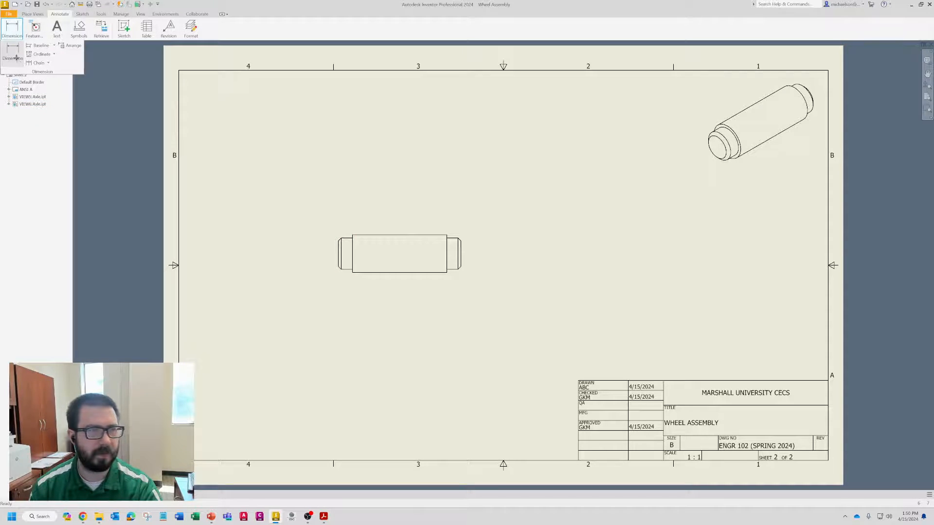
click(16, 58)
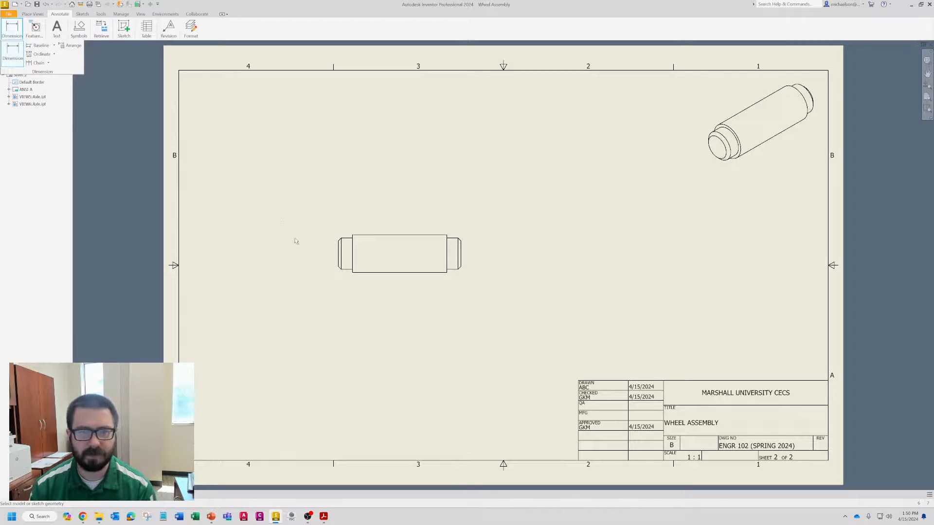
click(354, 262)
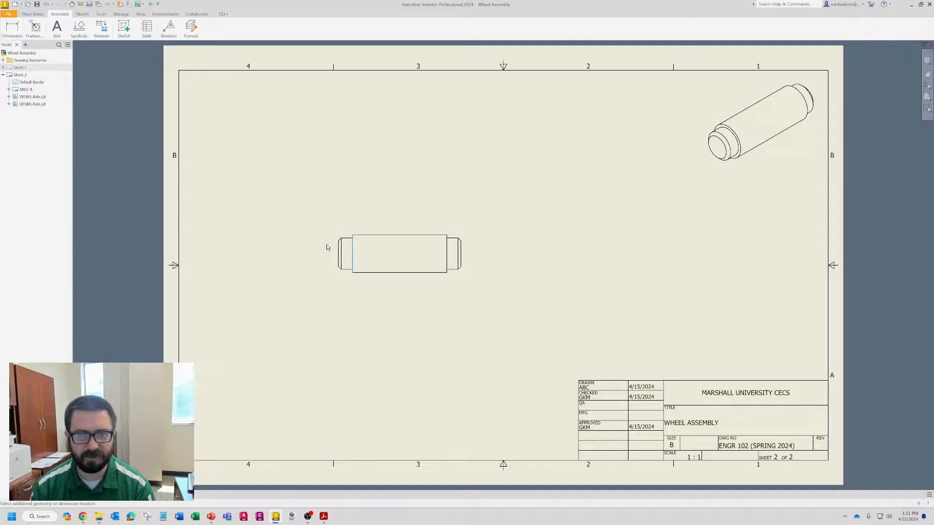
click(304, 224)
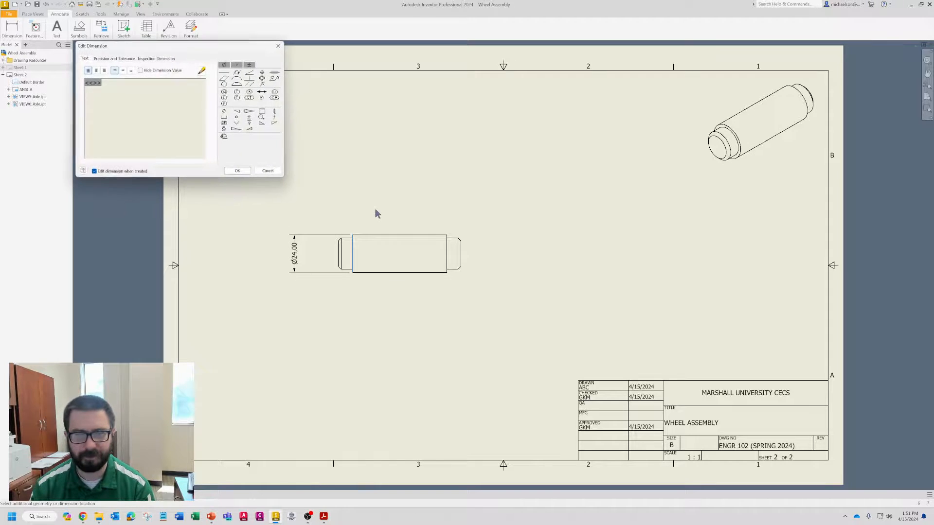
click(236, 171)
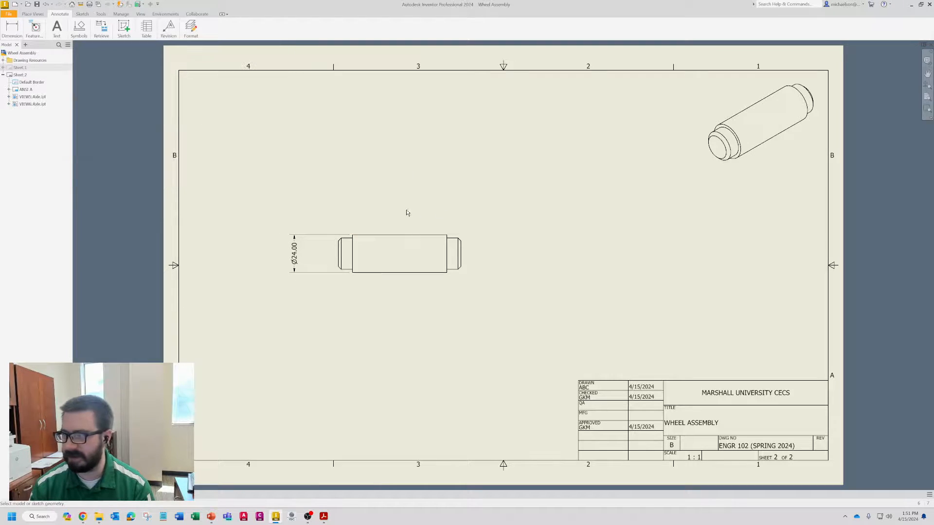
- Dimension the length of the axle's wide middle section, placing the dimension above the side view
click(408, 235)
click(390, 236)
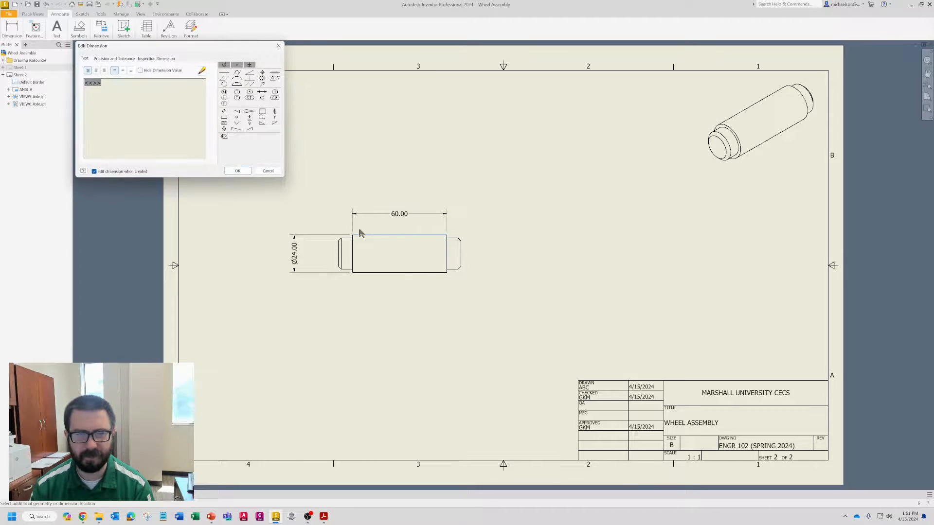
click(237, 172)
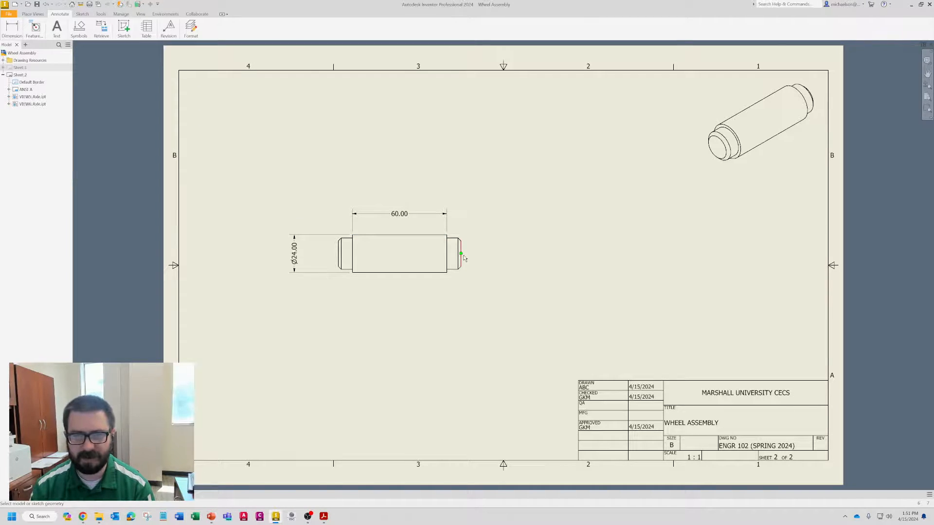
- Dimension the diameter of the axle's narrower right end, placing the dimension to the right of the side view
scroll(457, 253, down, 3)
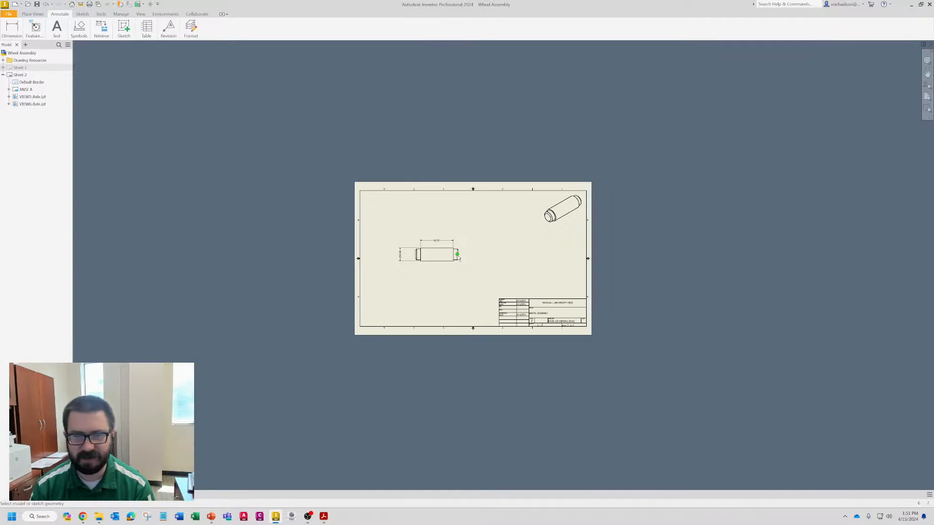
scroll(459, 248, up, 6)
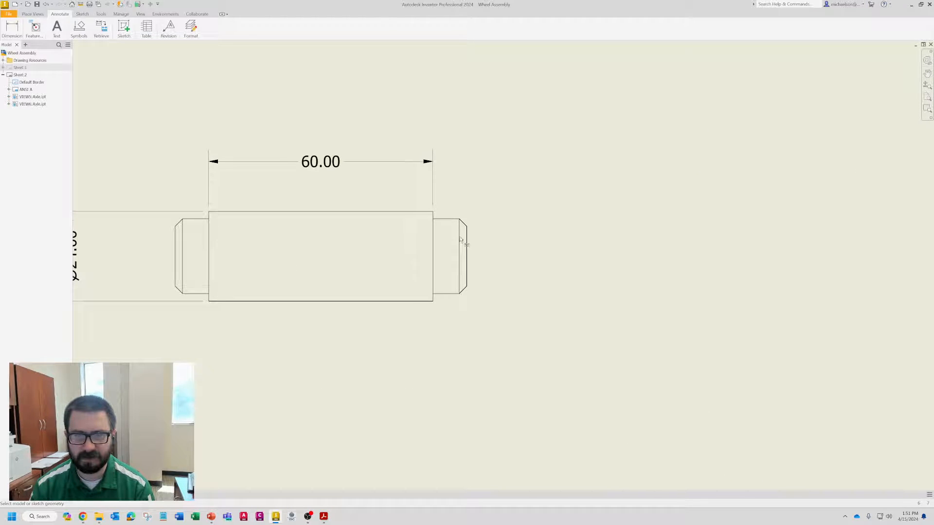
scroll(459, 236, up, 1)
click(459, 237)
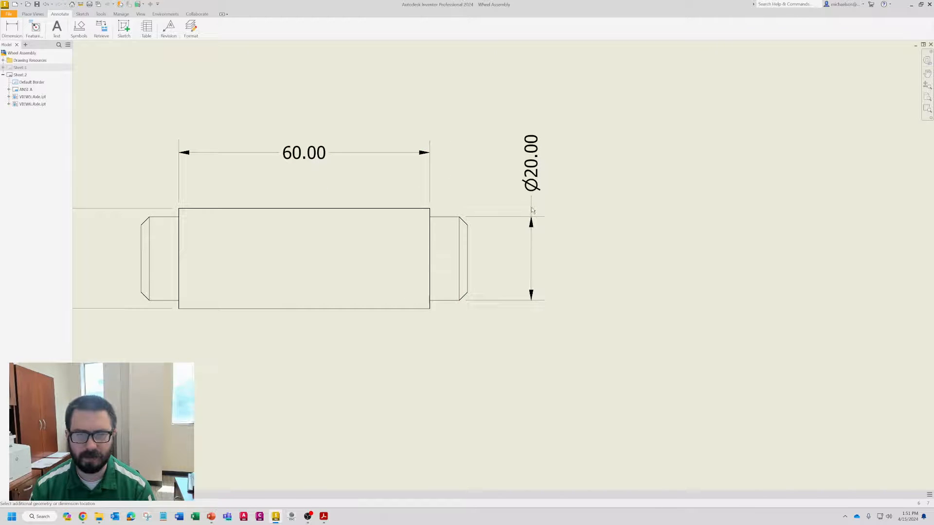
click(542, 206)
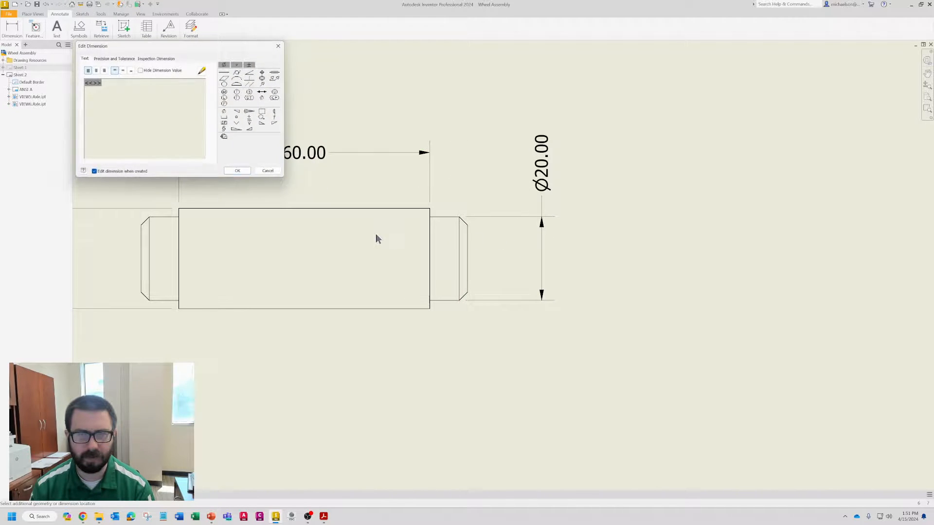
click(229, 171)
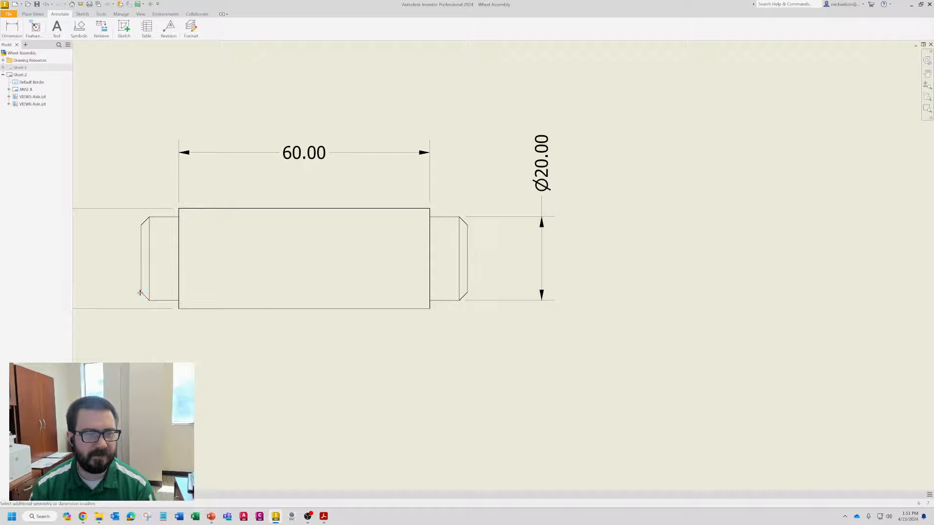
- Dimension the axle's overall length between its two ends, placing the dimension below the side view
click(467, 295)
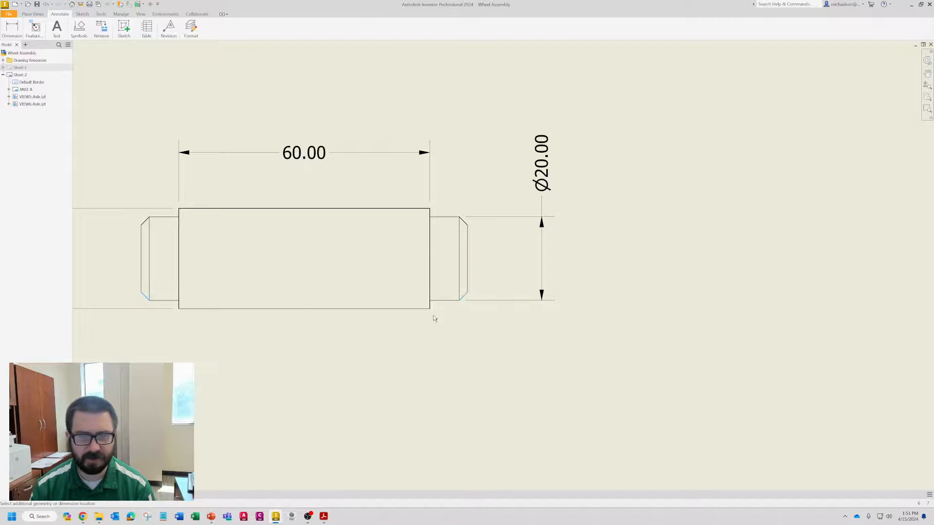
click(379, 354)
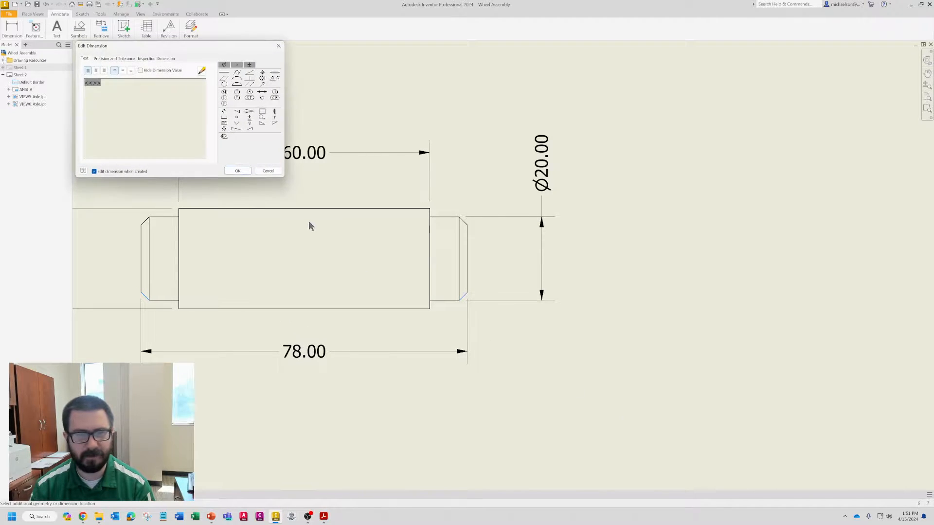
click(231, 165)
- Pull both diameter dimensions closer to the axle and move their texts outward above the dimension lines so they read horizontally
scroll(578, 327, down, 2)
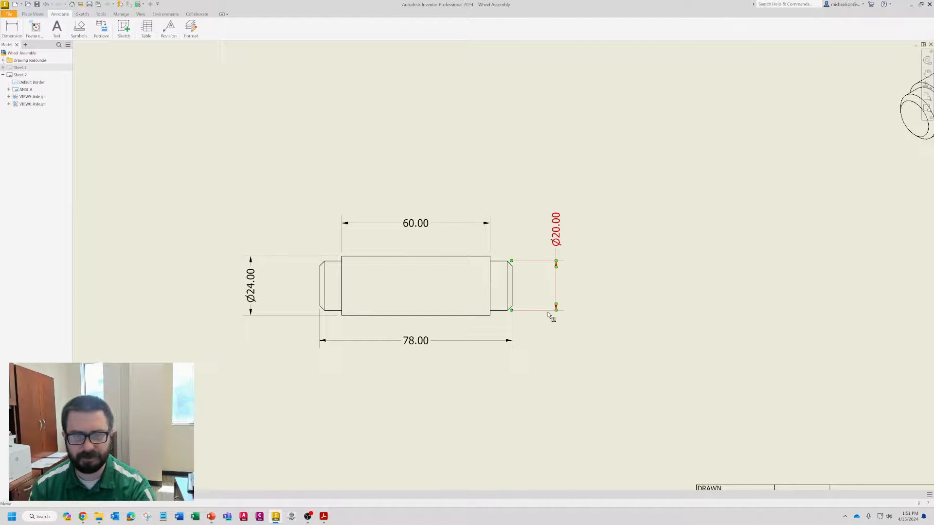
drag(556, 229, 592, 245)
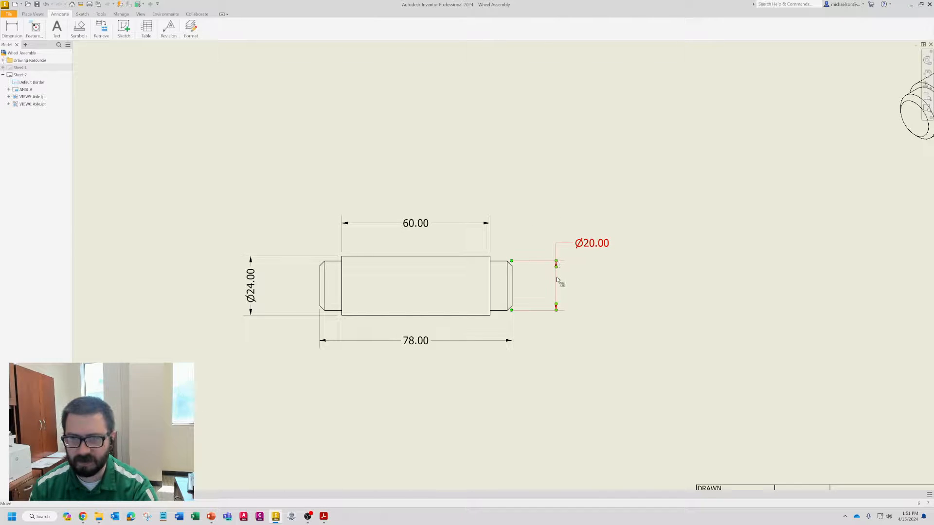
drag(557, 278, 578, 241)
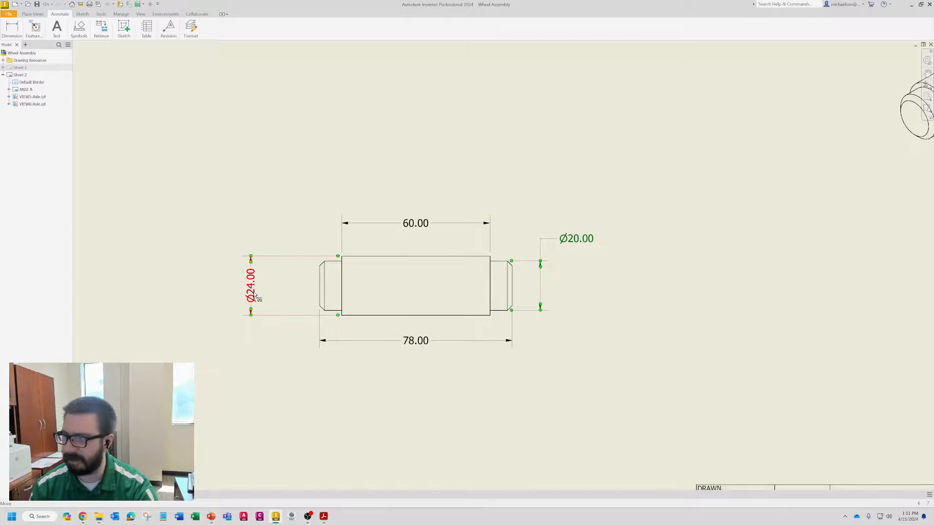
drag(255, 295, 213, 197)
drag(250, 293, 296, 296)
drag(295, 200, 263, 223)
- Add a text note right of the side view with underlined heading "NOTE:" and the line "ALL CHAMFERS ARE 45° × 2.00."
scroll(209, 346, down, 3)
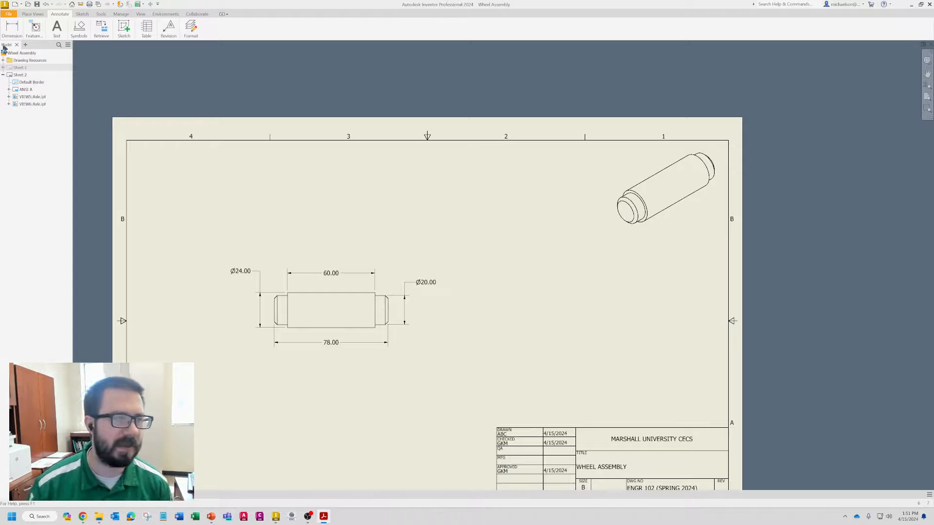
click(56, 29)
click(53, 50)
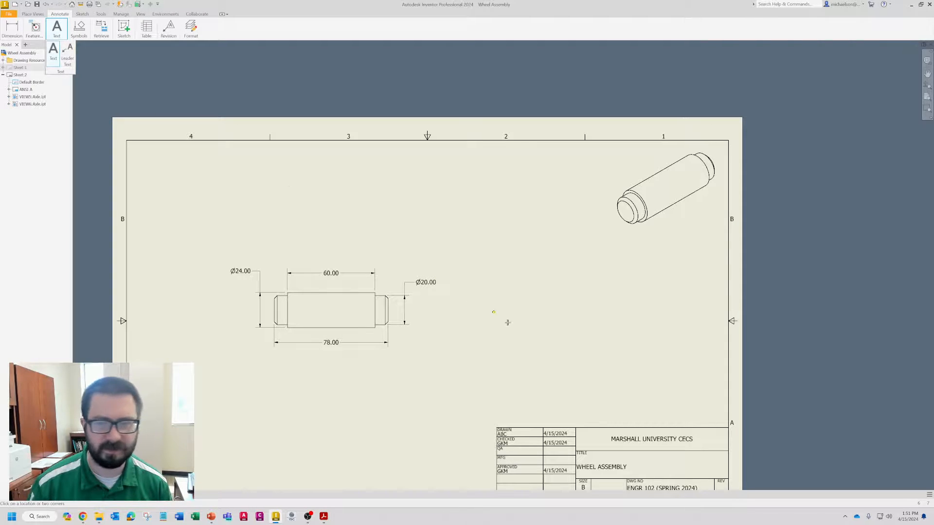
drag(538, 315, 611, 347)
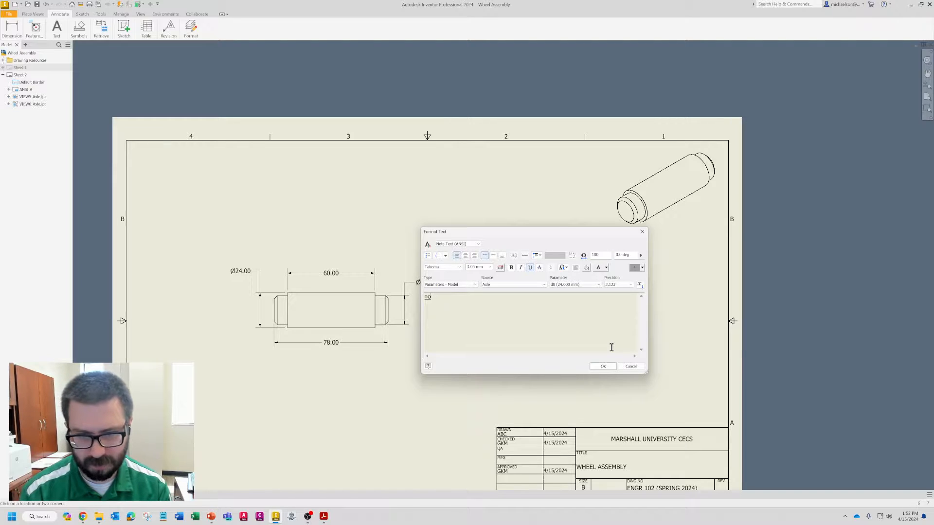
key(Caps_Lock)
text(NOTE)
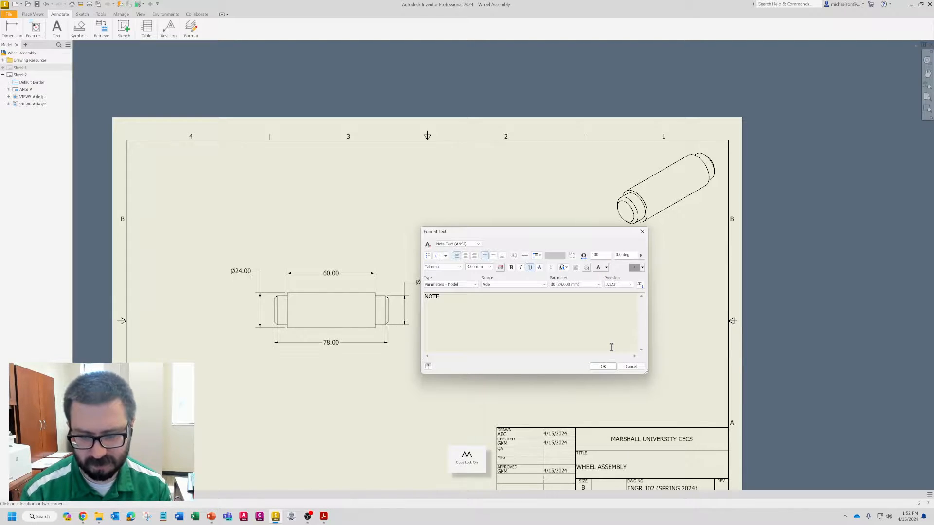
text(:)
key(Return)
text(AL)
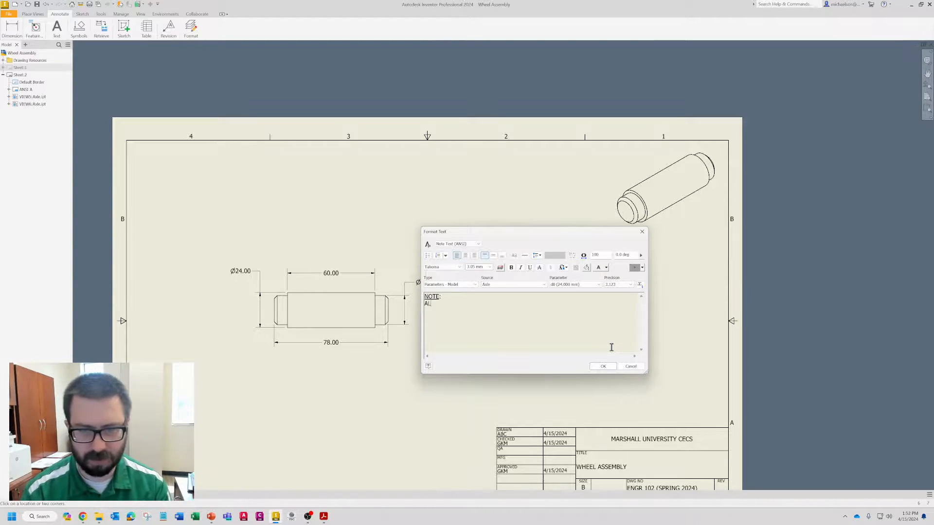
text(L CHAMFERS ARE 45° ×)
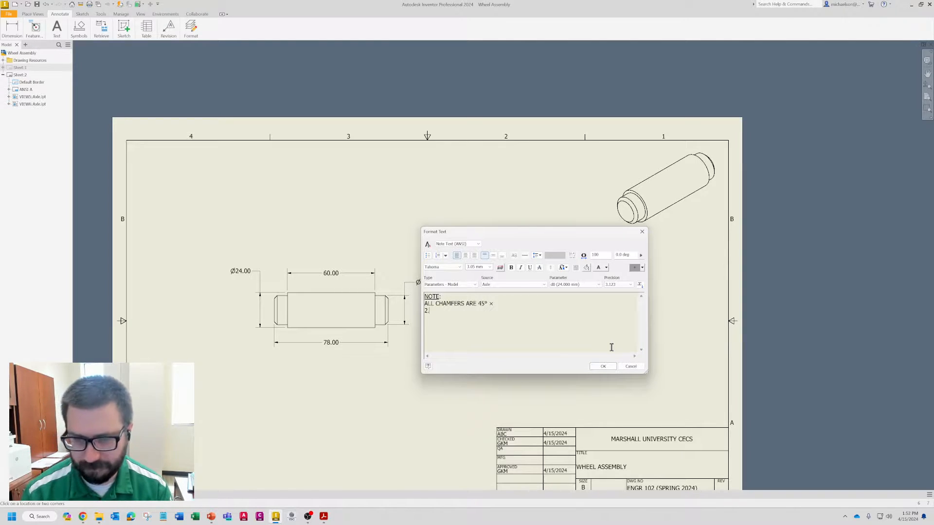
text(00.)
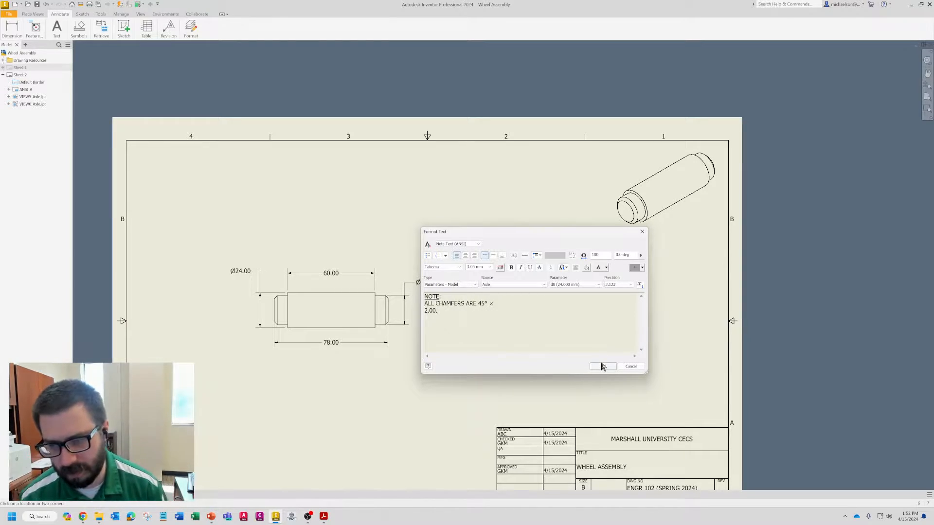
click(603, 367)
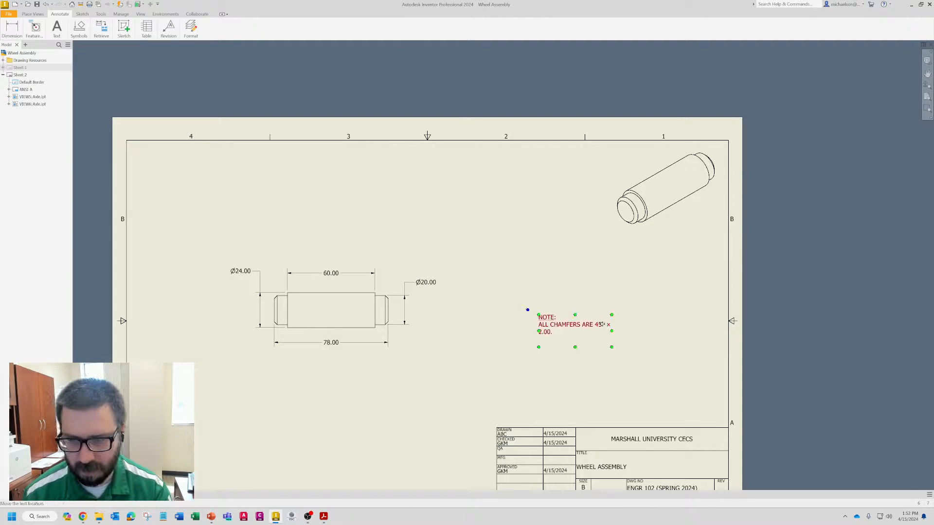
- Narrow the chamfer note's text box so that "45° × 2.00." wraps together onto one line
drag(611, 331, 570, 336)
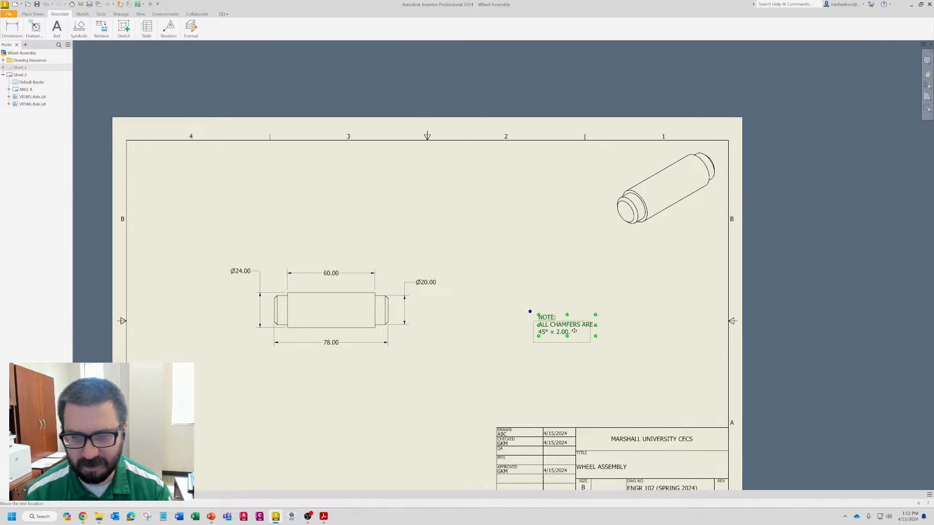
drag(574, 331, 574, 332)
click(681, 323)
middle_click(680, 322)
middle_click(680, 322)
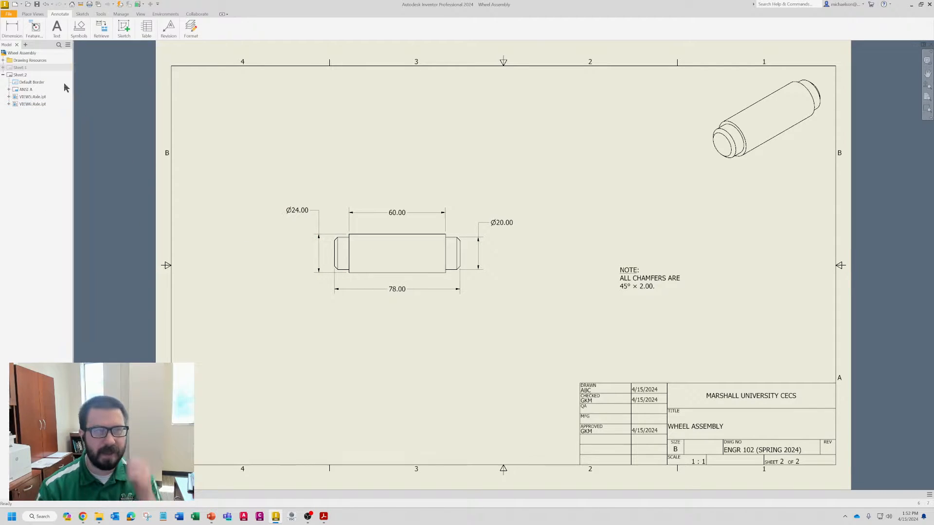
- Print all sheets at model 1:1 scale with Microsoft Print to PDF, saving to the Desktop as "Assembly Drawings v2"
click(10, 14)
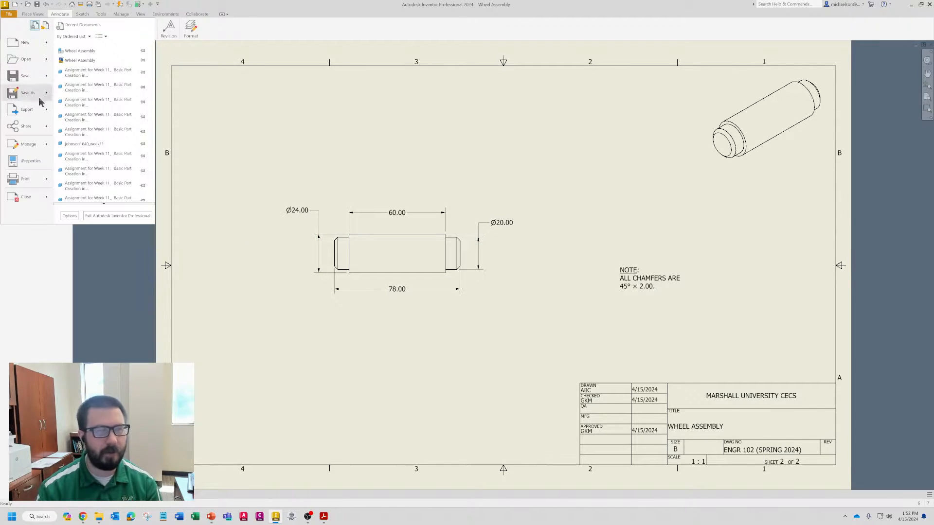
click(31, 176)
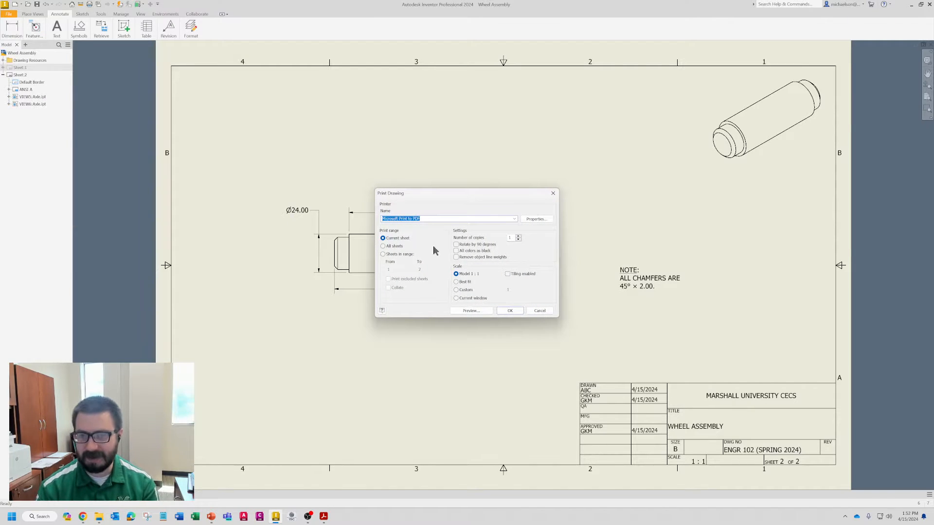
click(393, 246)
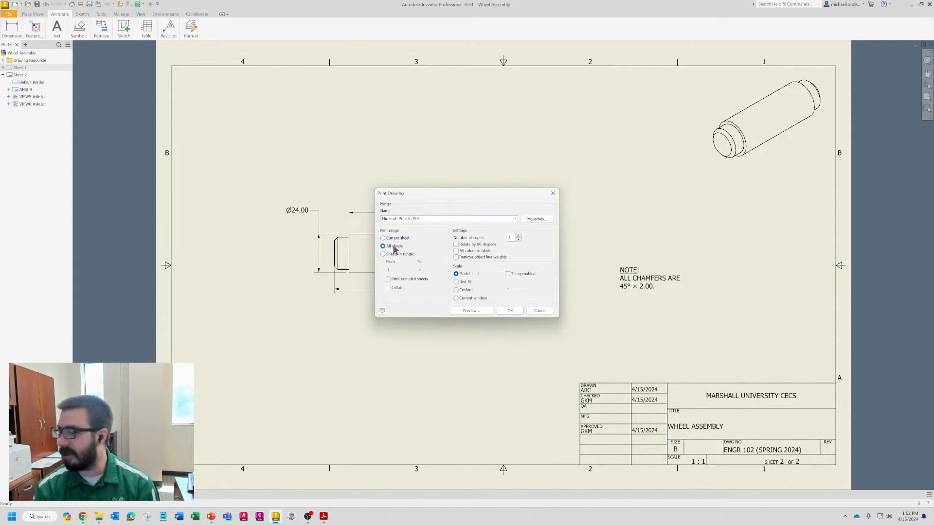
click(510, 310)
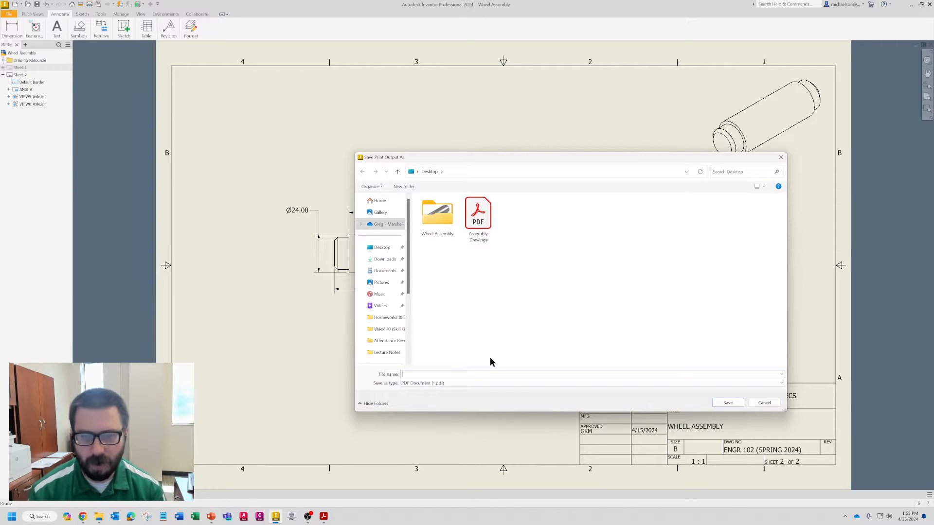
click(470, 238)
click(457, 374)
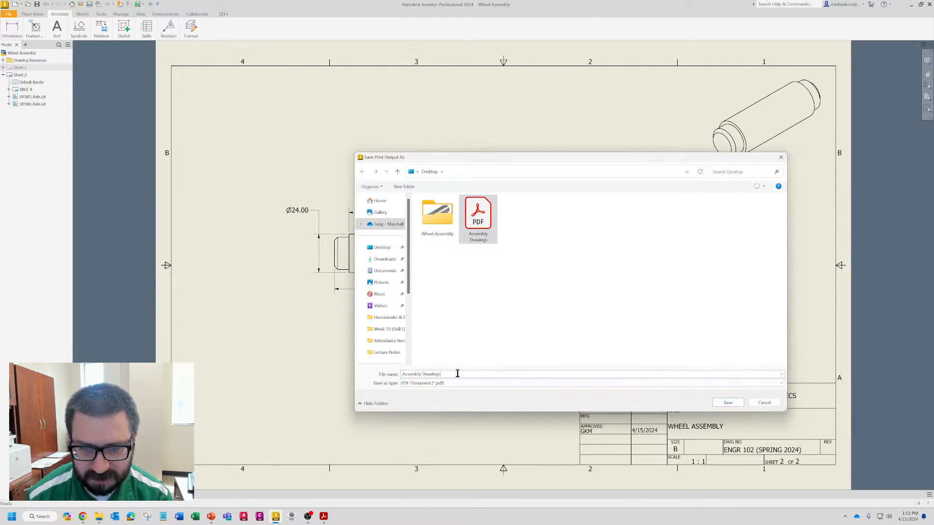
text(v2)
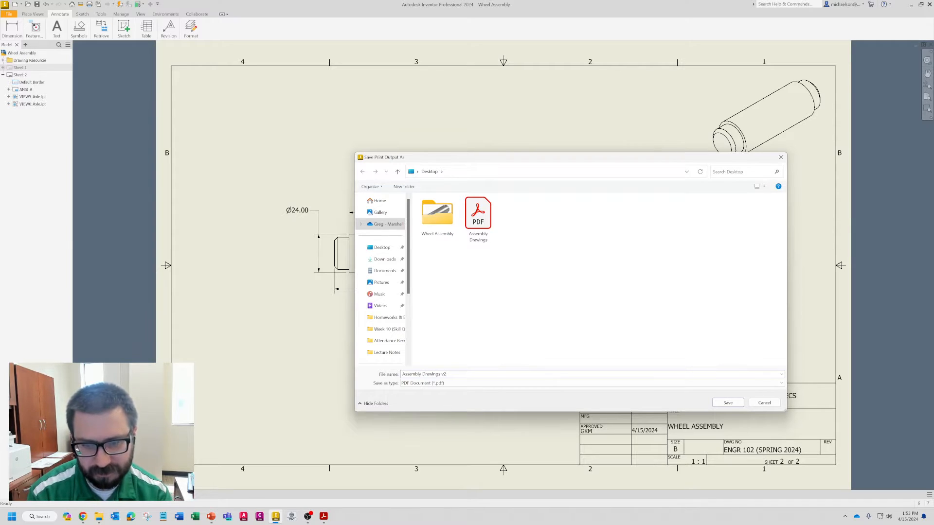
key(Return)
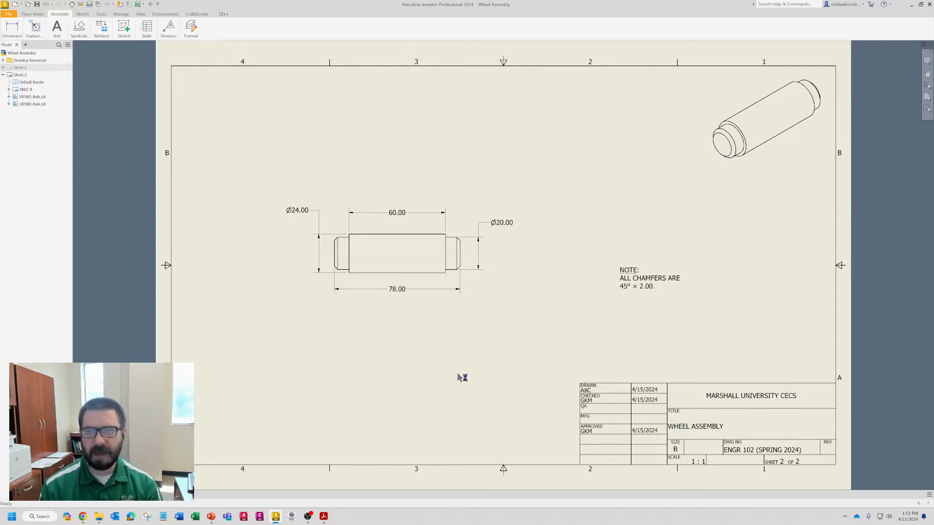
- Open the Assembly Drawings v2 PDF from the desktop in Acrobat and check the assembly and axle pages
click(910, 5)
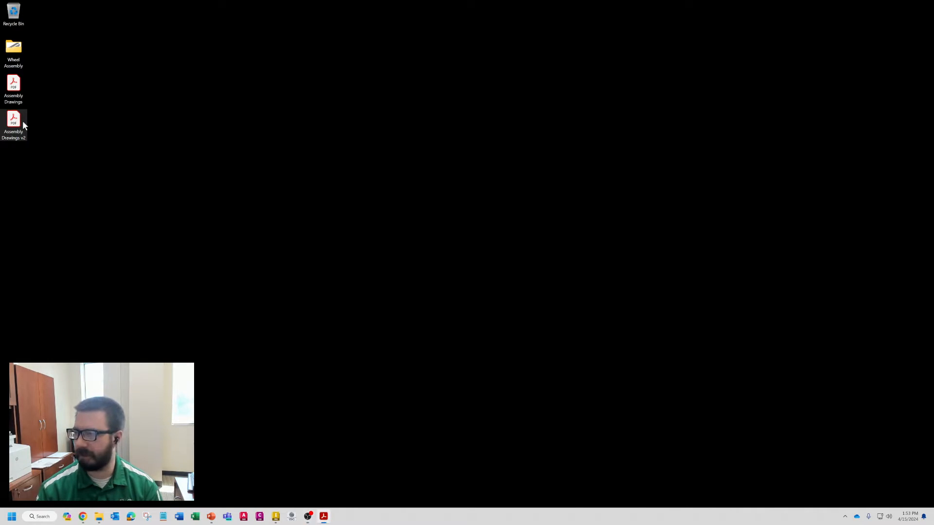
drag(933, 3, 401, 0)
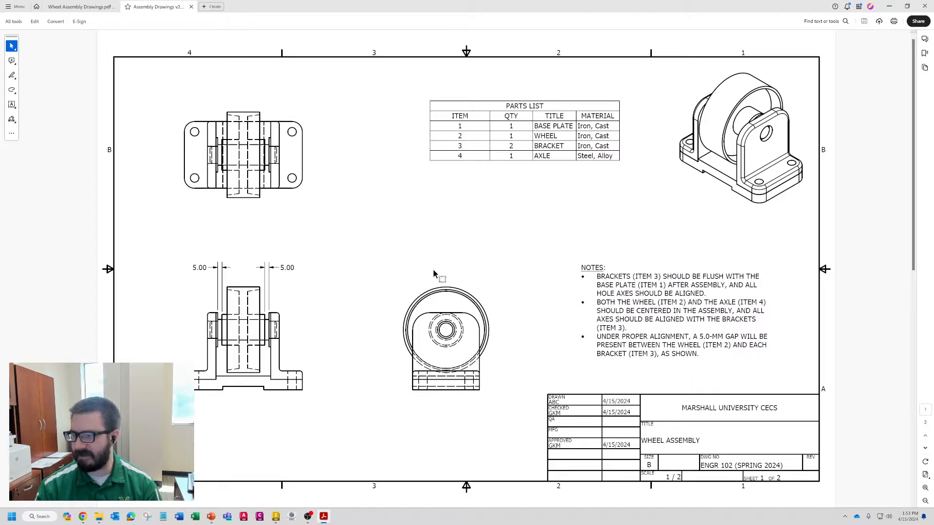
scroll(433, 271, down, 2)
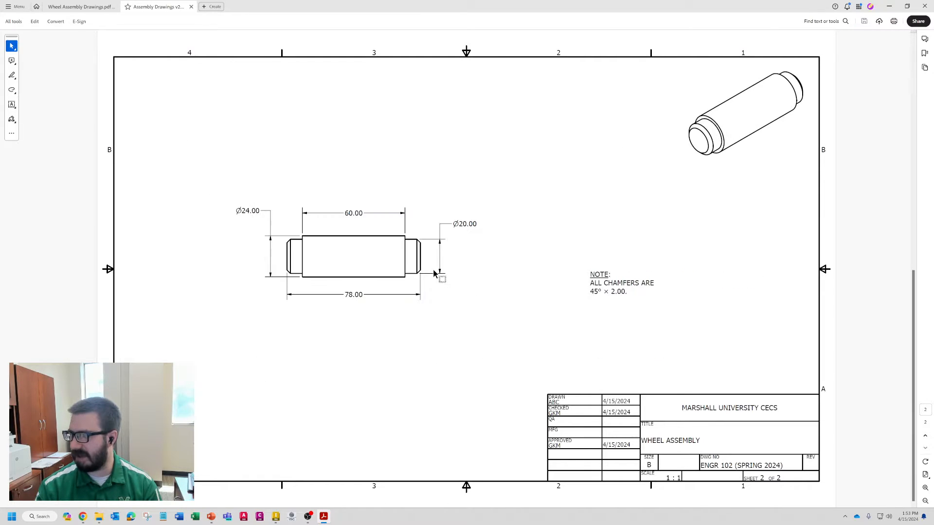